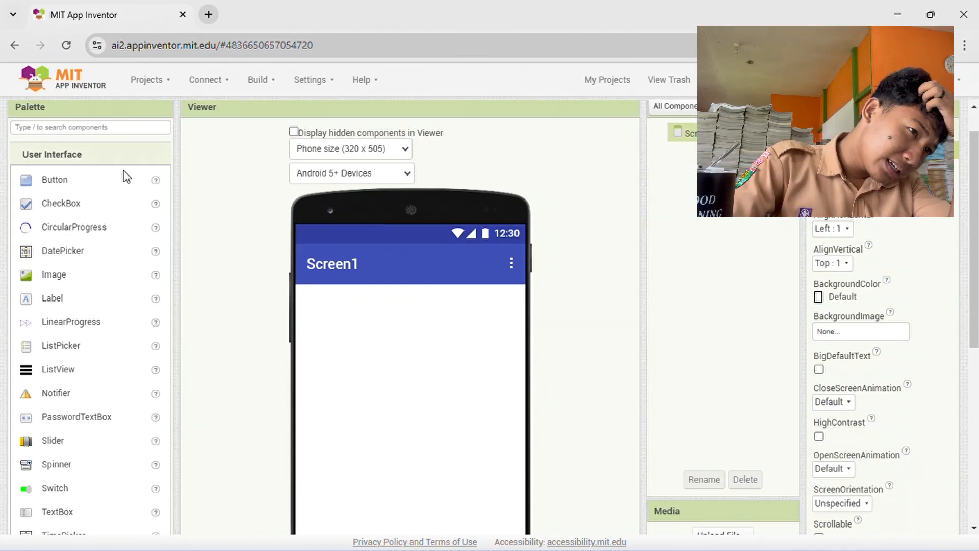
- Add a Button to Screen1 and place its Button1.Click event block in the blocks workspace
drag(109, 181, 408, 347)
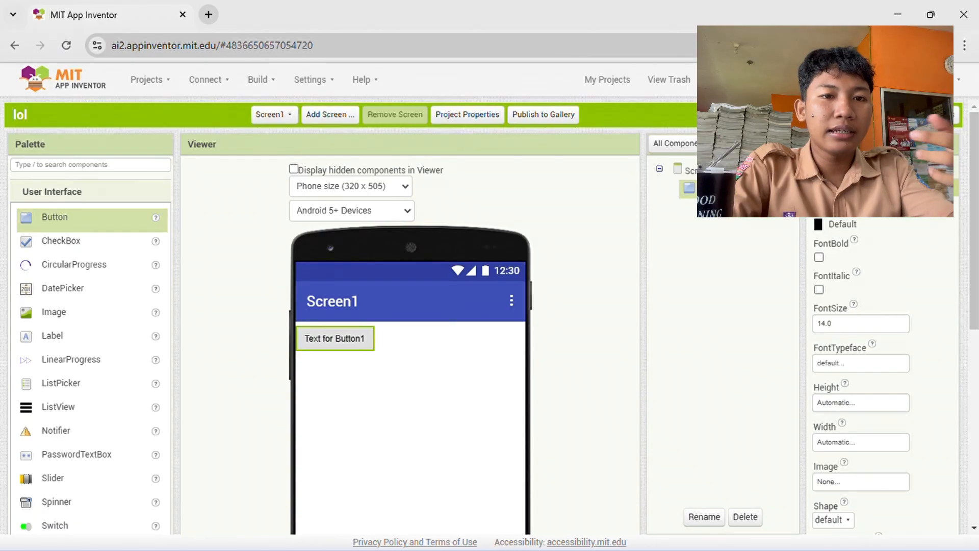
click(957, 115)
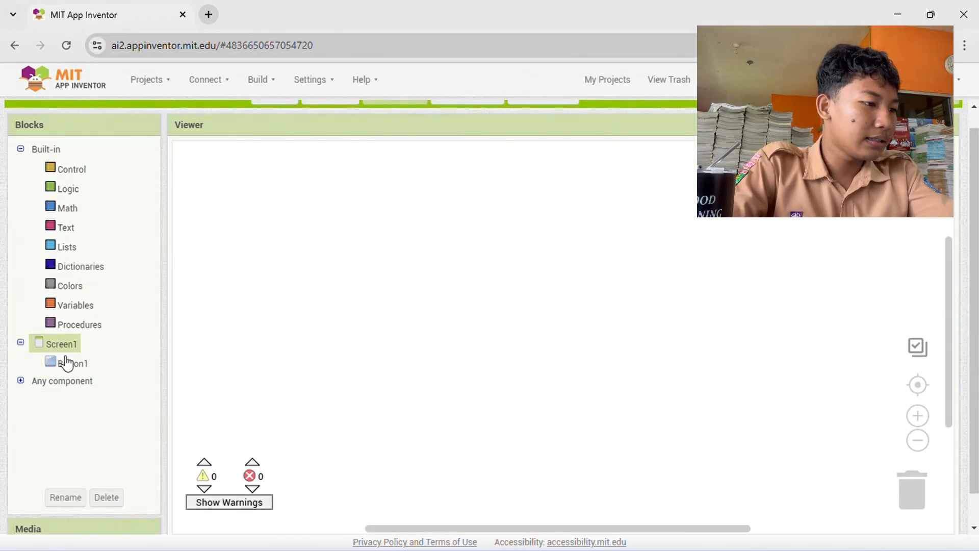
click(85, 376)
drag(320, 157, 407, 223)
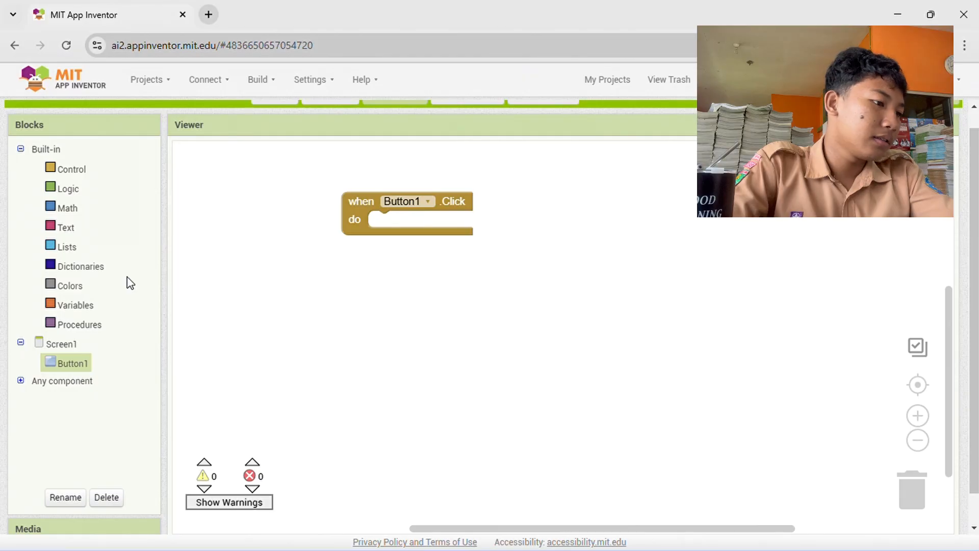
- Place a Button1.LongClick event block aligned directly below the Button1.Click block
click(80, 362)
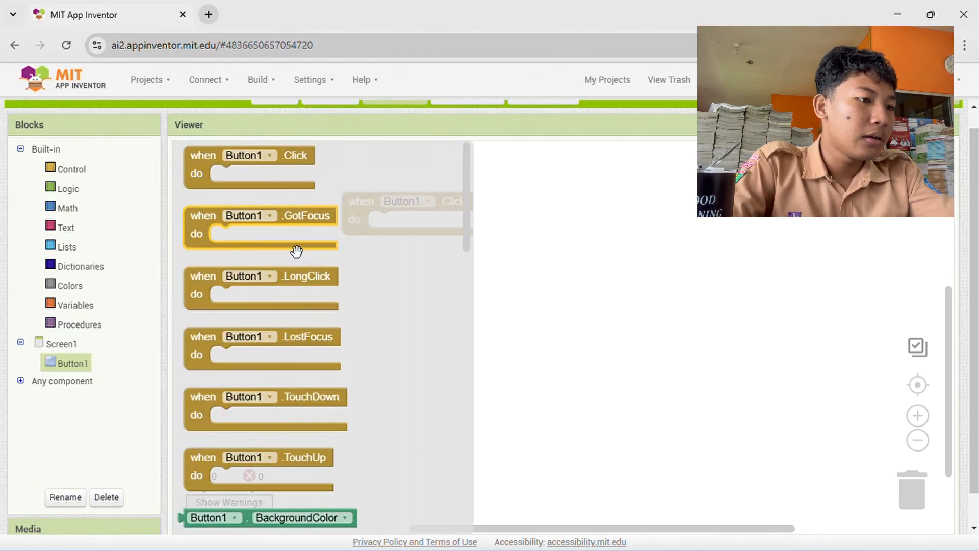
drag(315, 291, 457, 280)
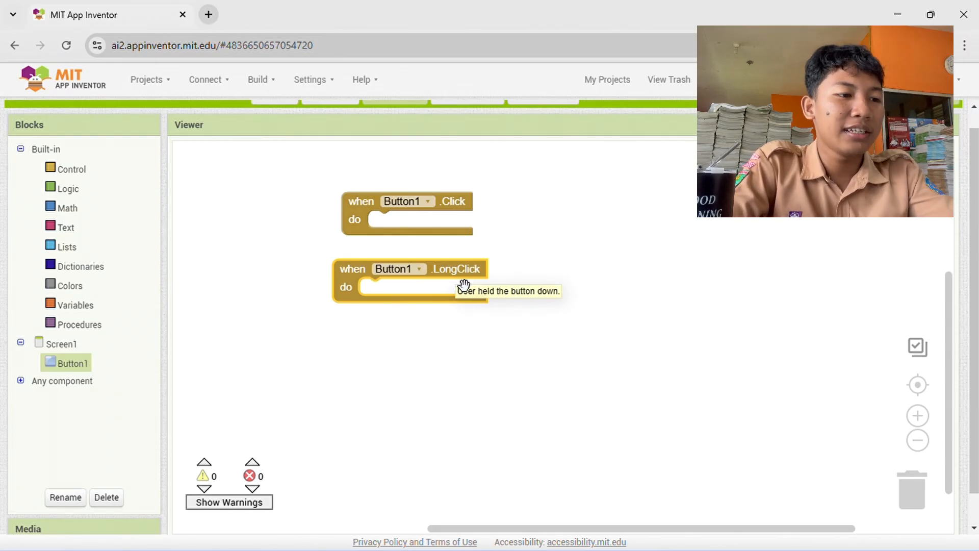
mouse_move(463, 286)
mouse_down()
mouse_move(459, 274)
mouse_move(473, 281)
mouse_up()
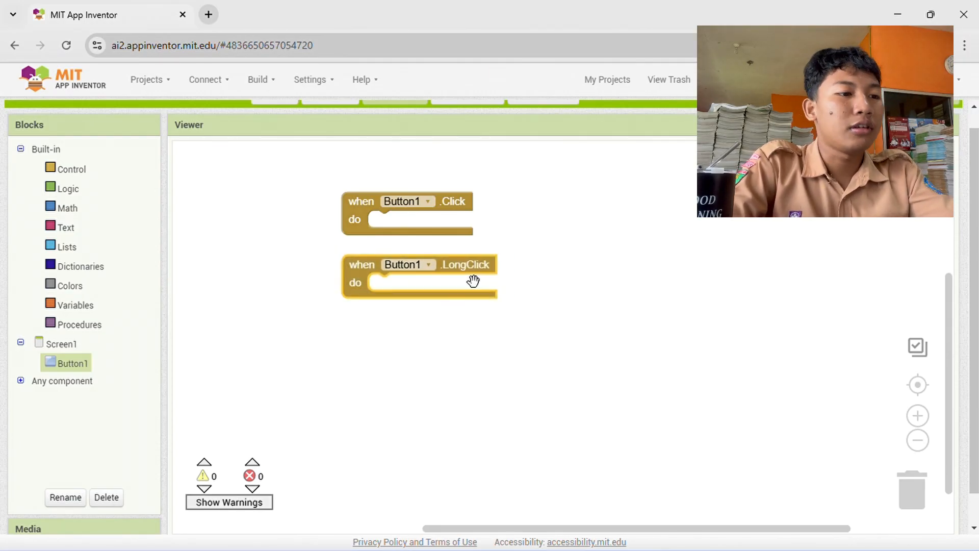
scroll(490, 246, up, 2)
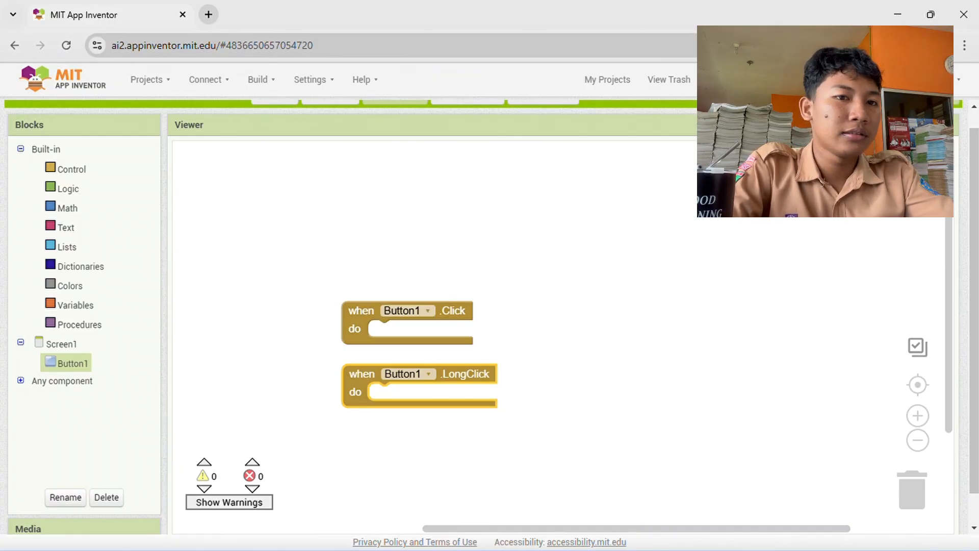
- Add a CheckBox component to Screen1 below the button
click(889, 102)
drag(105, 227, 336, 352)
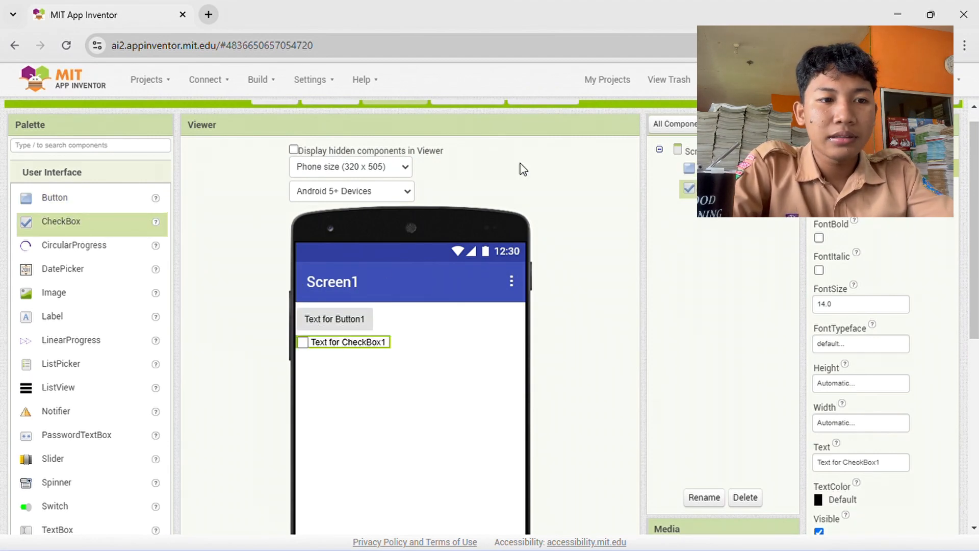
scroll(490, 316, up, 1)
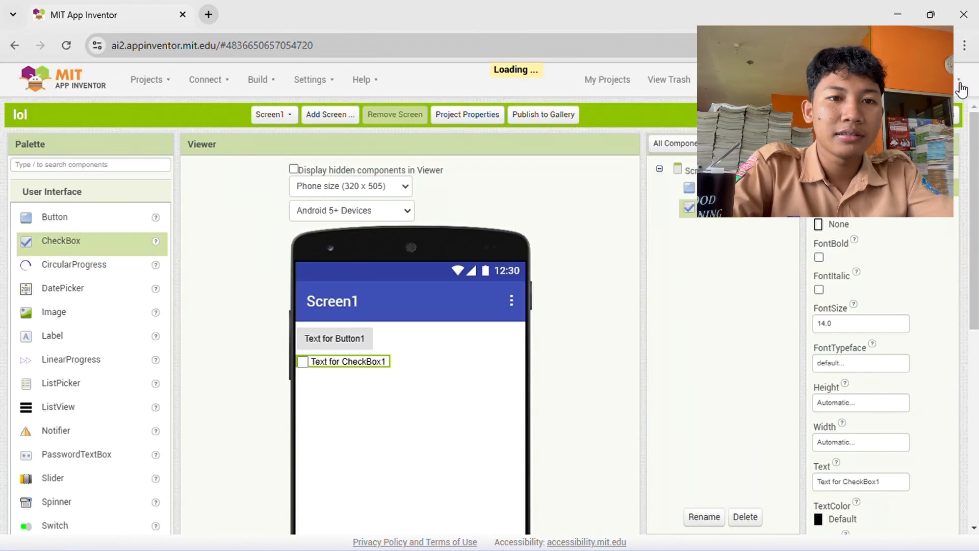
- Place a CheckBox1.Changed event block directly above the Button1.Click block in the blocks workspace
click(958, 122)
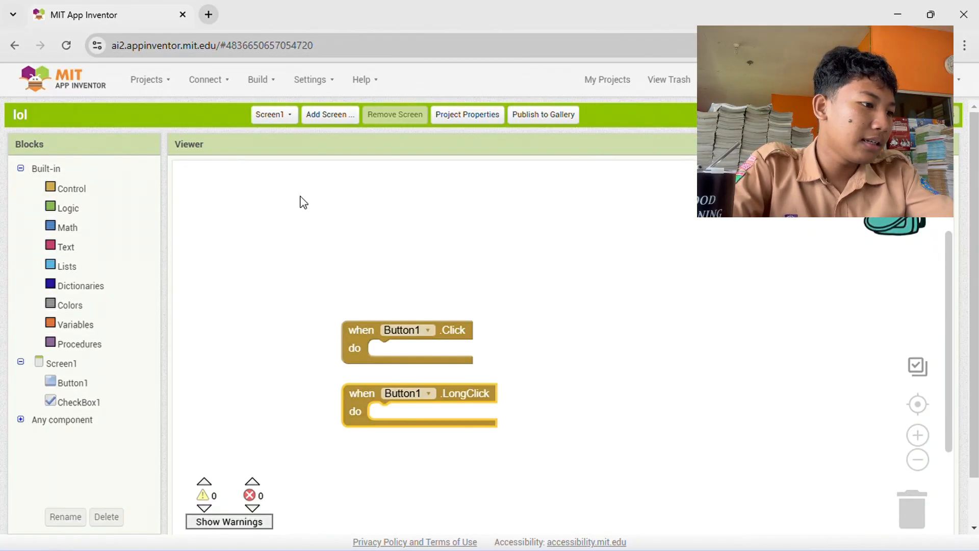
scroll(234, 283, down, 1)
click(93, 387)
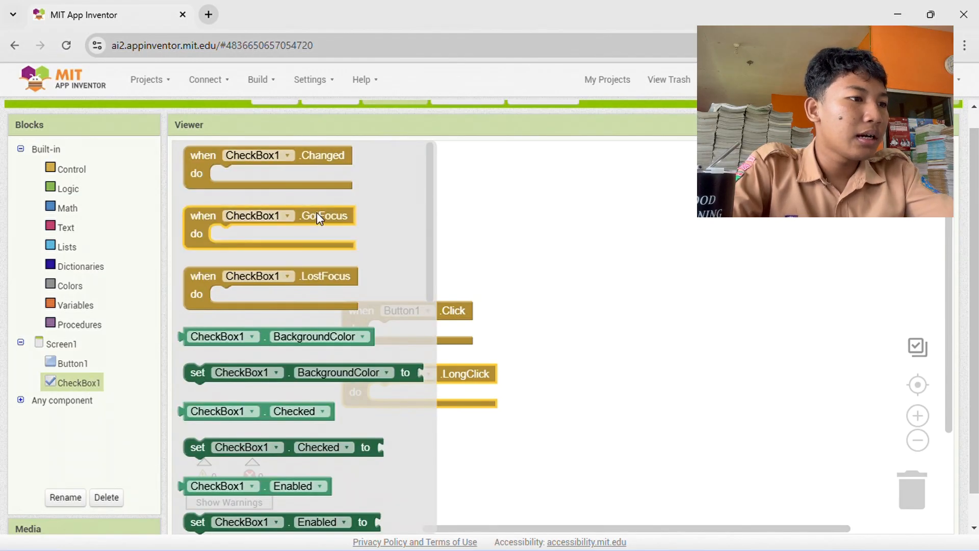
drag(338, 159, 504, 262)
click(679, 208)
scroll(678, 208, up, 2)
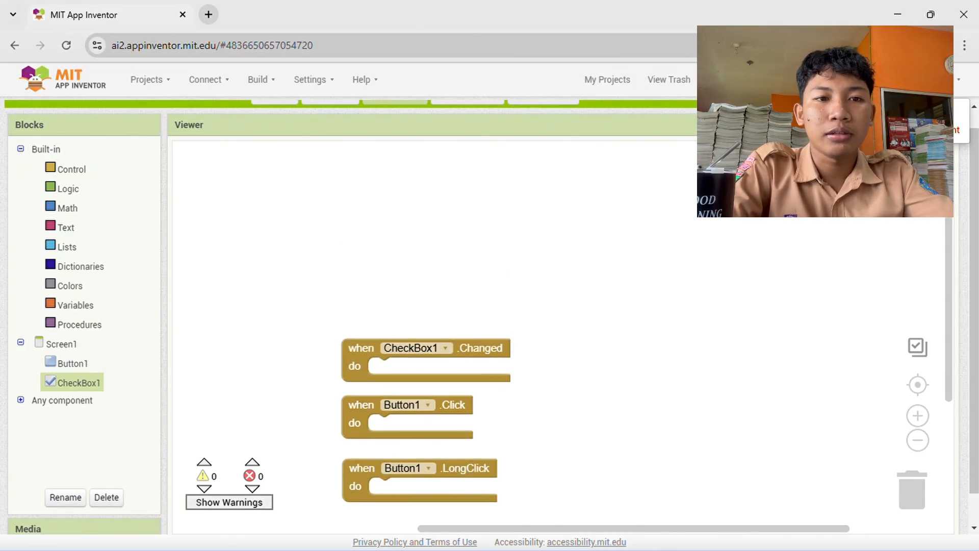
- Add a CircularProgress component below the checkbox on Screen1 and view the blocks available for it
click(898, 102)
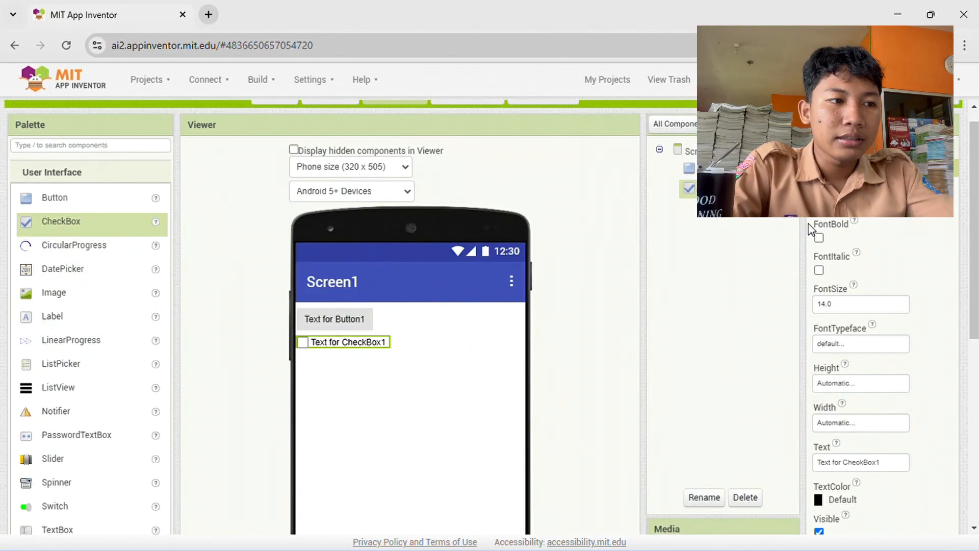
scroll(811, 230, up, 1)
scroll(812, 230, down, 1)
drag(84, 267, 336, 374)
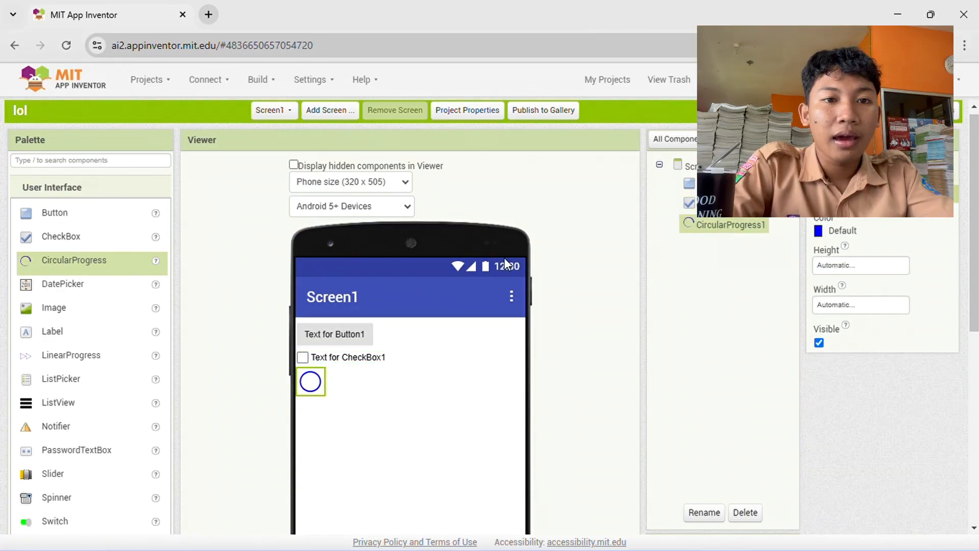
click(955, 116)
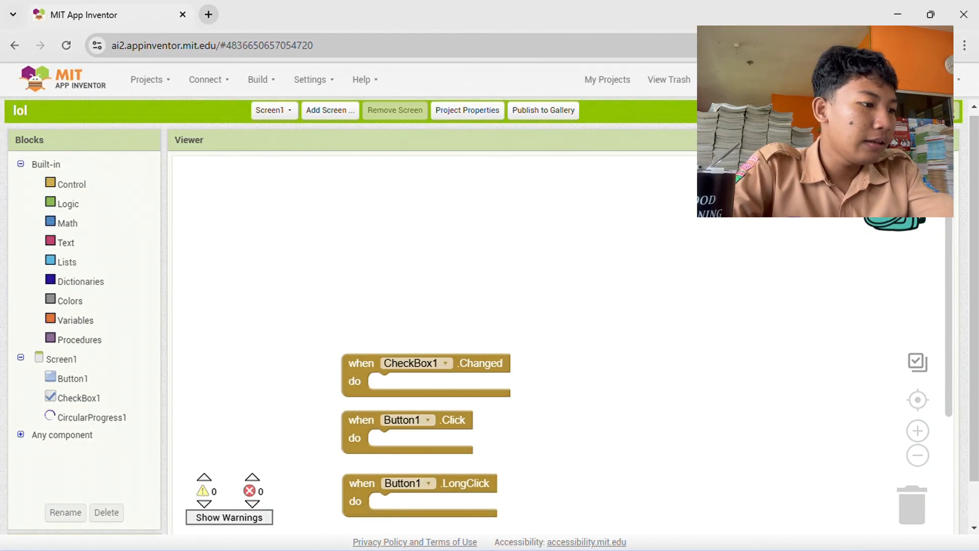
scroll(682, 236, down, 1)
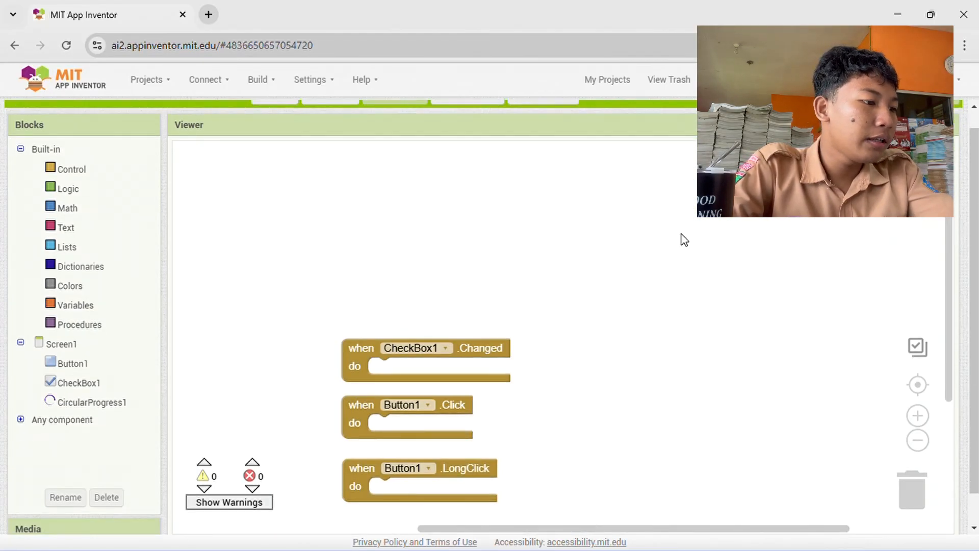
click(104, 408)
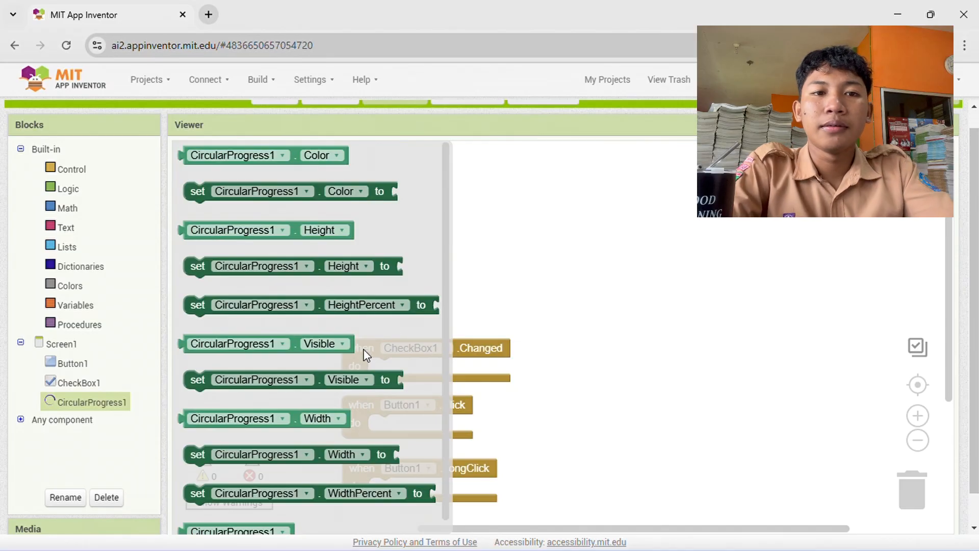
- Add a DatePicker component to Screen1 below the circular progress indicator
click(892, 103)
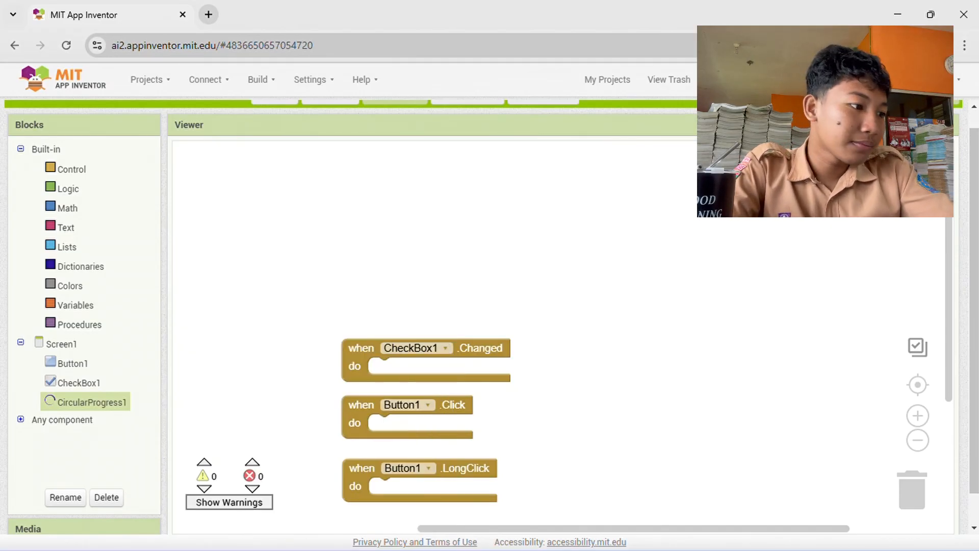
drag(93, 278, 359, 406)
scroll(787, 234, up, 1)
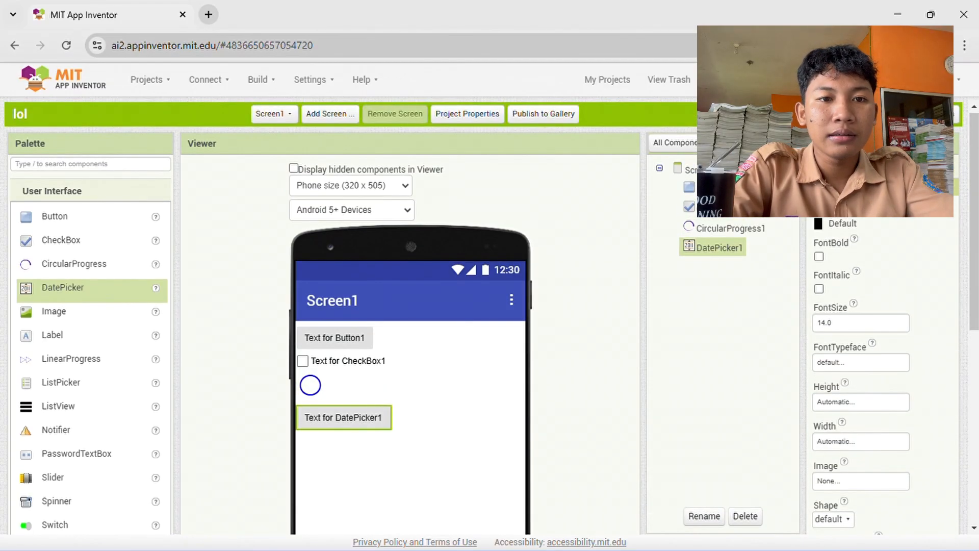
- Place a DatePicker1.AfterDateSet event block above the CheckBox1.Changed block and collapse it
click(955, 116)
scroll(666, 264, down, 1)
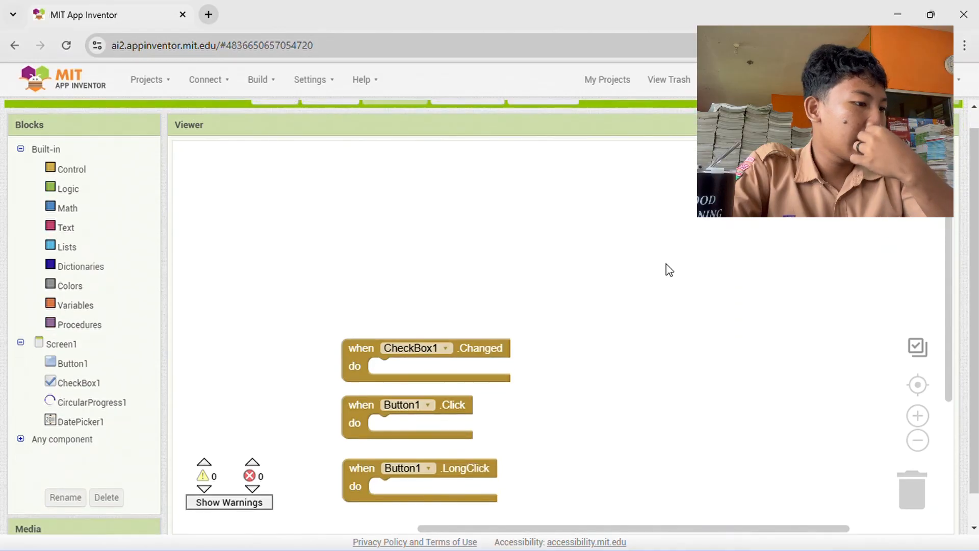
click(100, 425)
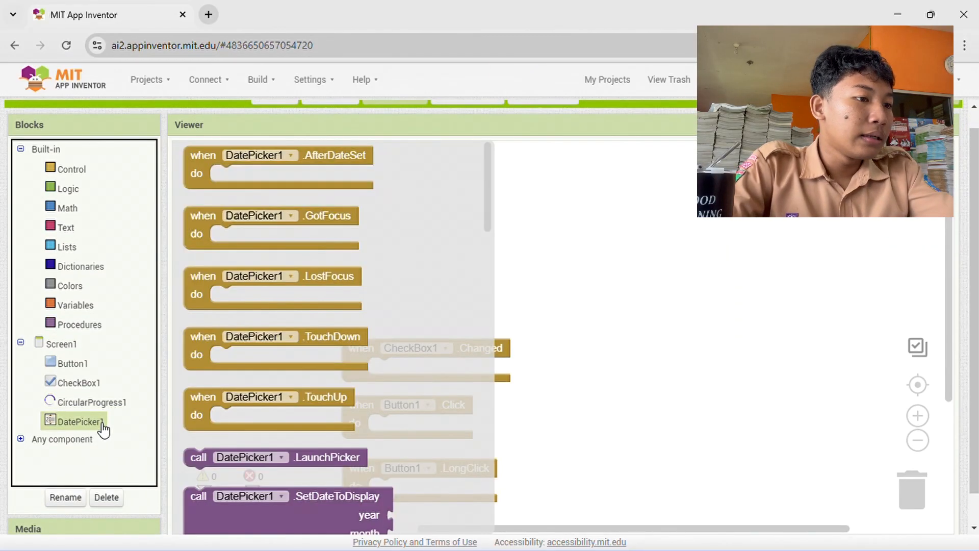
drag(339, 185, 512, 304)
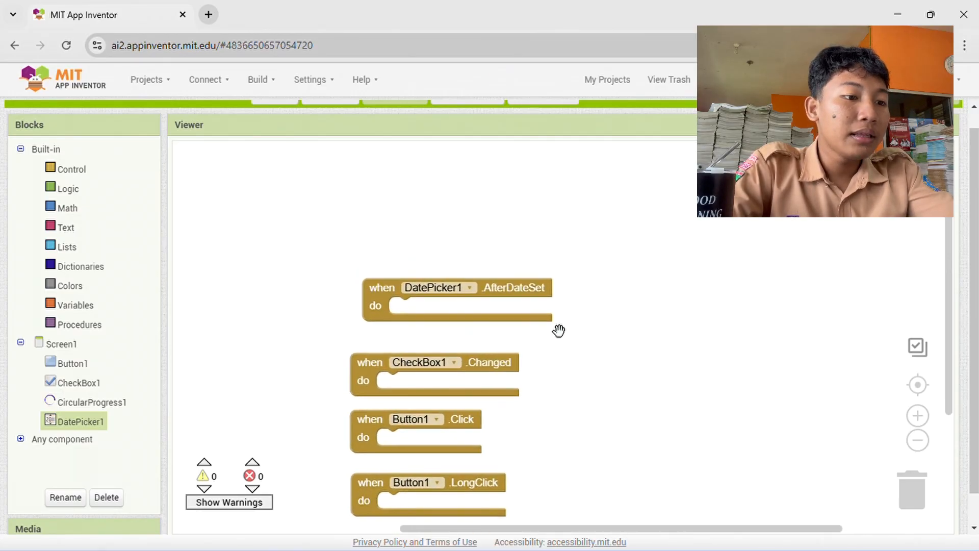
mouse_move(569, 326)
mouse_down()
mouse_move(544, 327)
mouse_move(556, 326)
mouse_move(553, 319)
mouse_move(562, 331)
mouse_up()
double_click(584, 306)
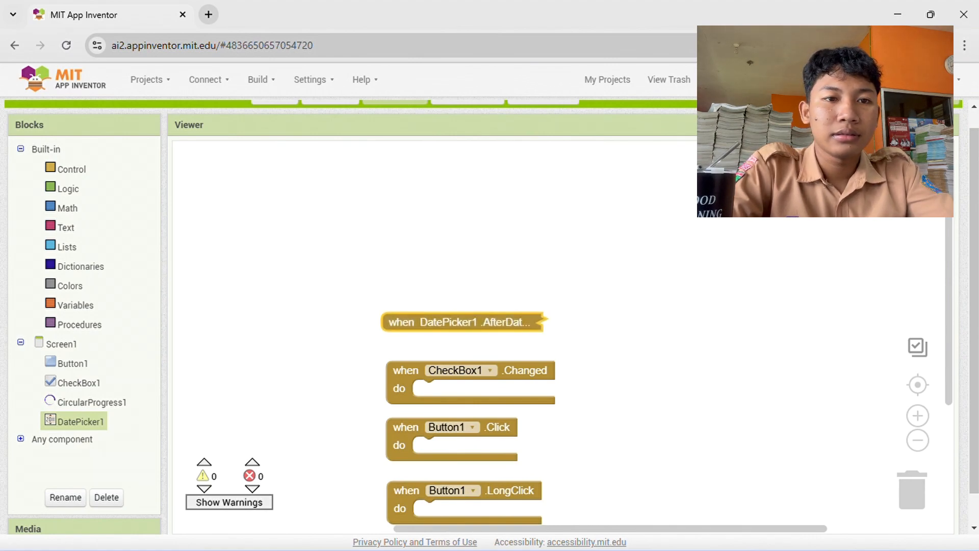
- Add an Image component below the date picker on Screen1 and upload mit.jpeg to the project media
click(908, 104)
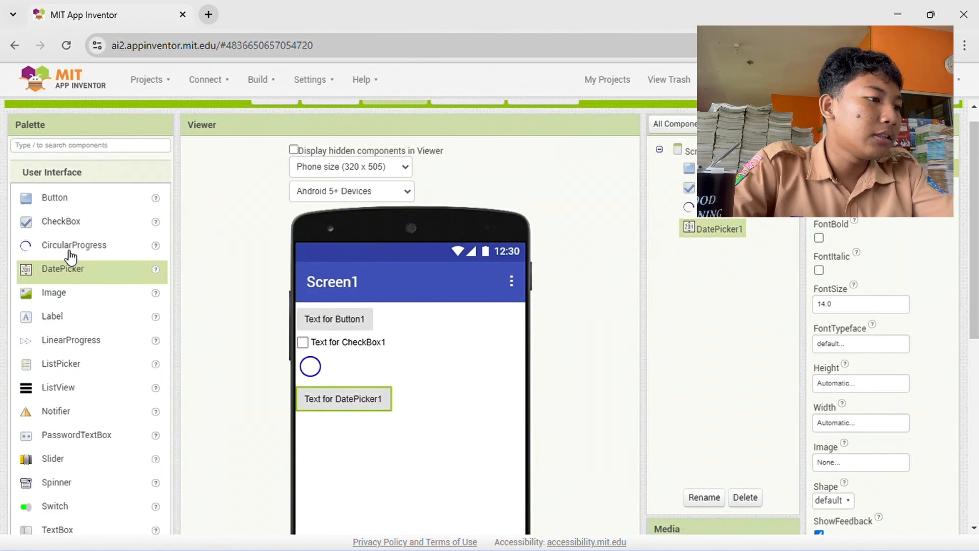
drag(95, 294, 304, 423)
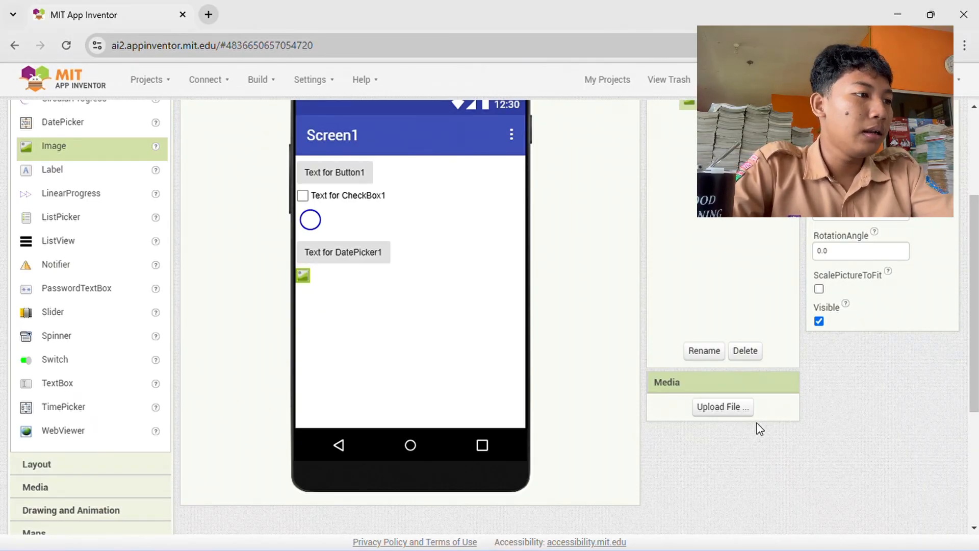
click(734, 406)
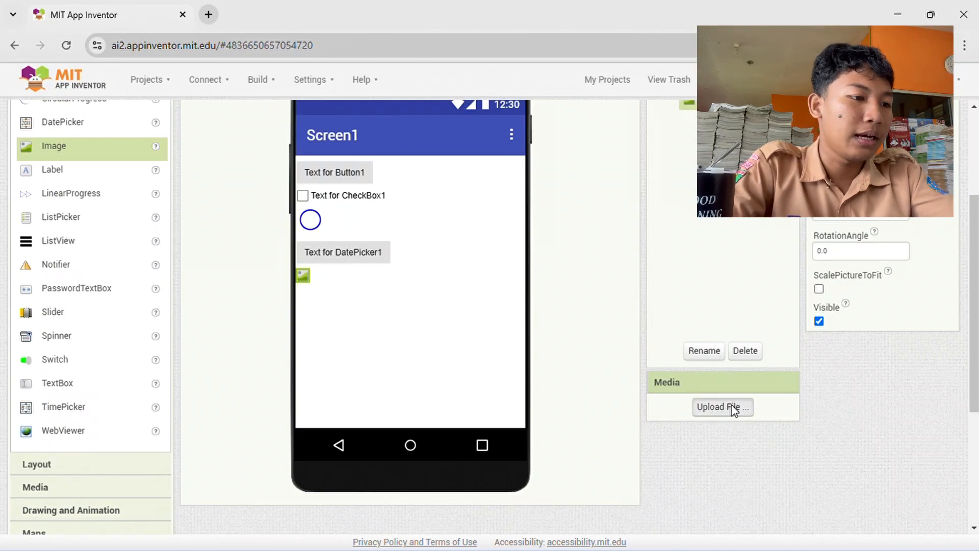
click(390, 291)
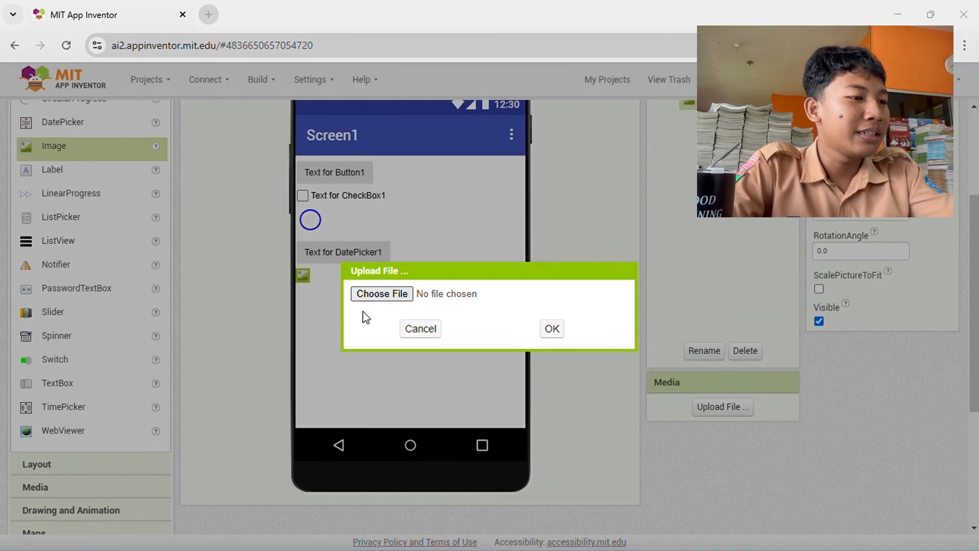
key(Return)
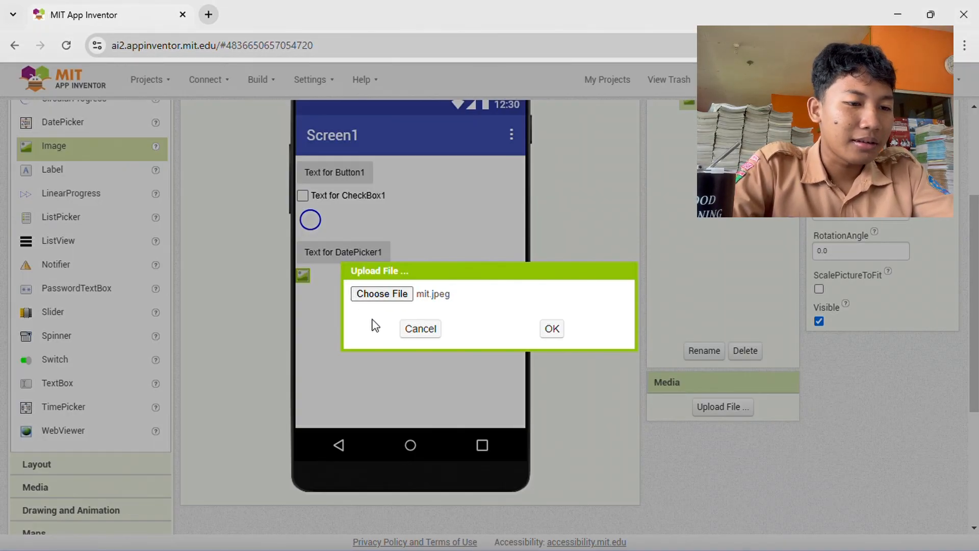
click(552, 329)
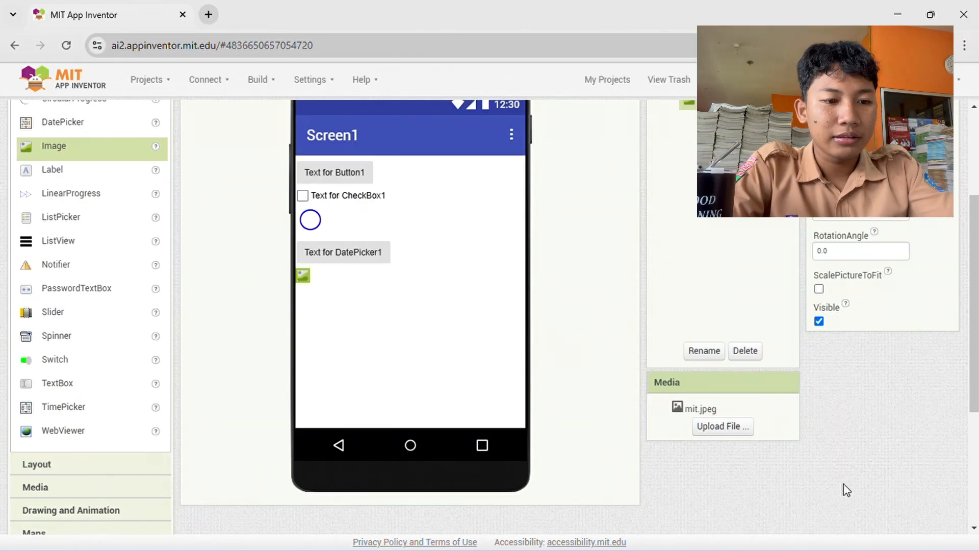
- Preview the uploaded mit.jpeg media file and close the preview
click(695, 412)
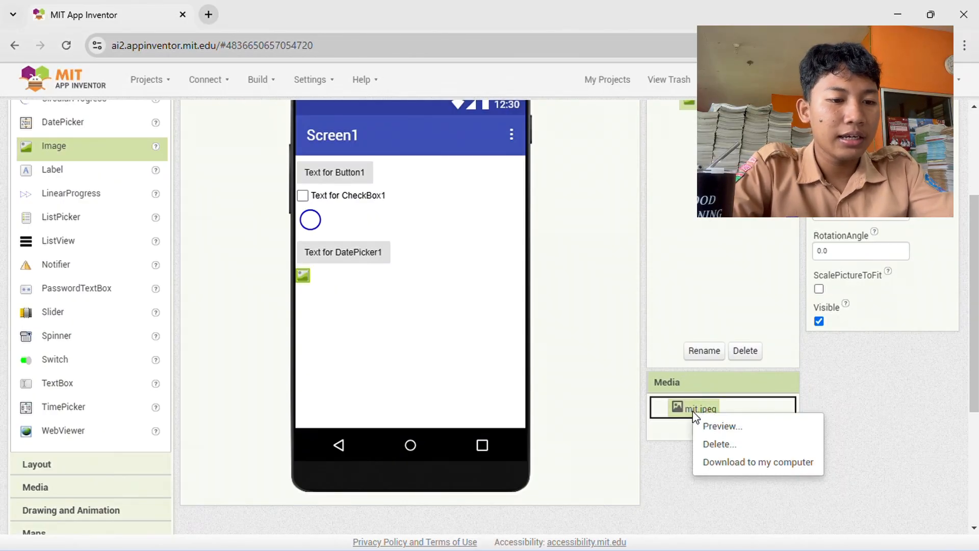
click(730, 425)
scroll(649, 344, down, 4)
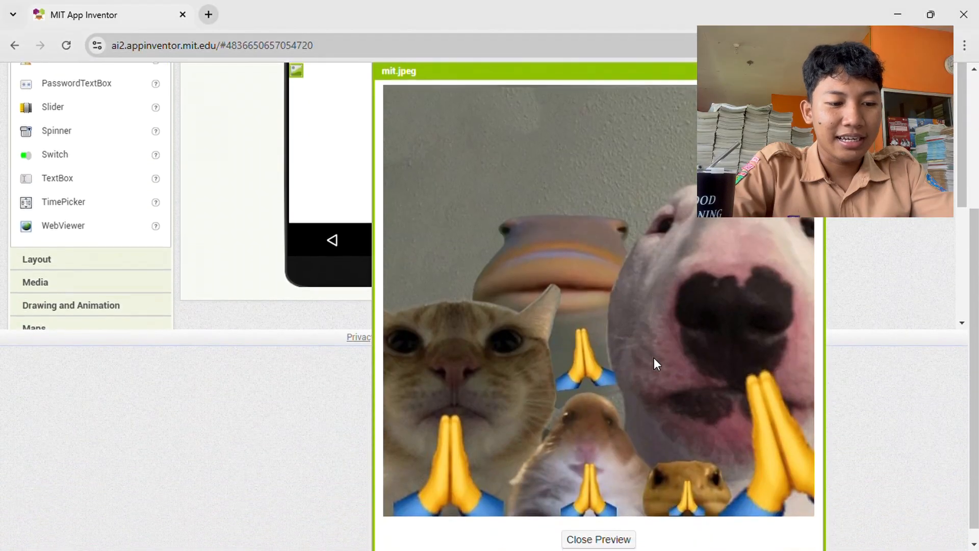
click(620, 526)
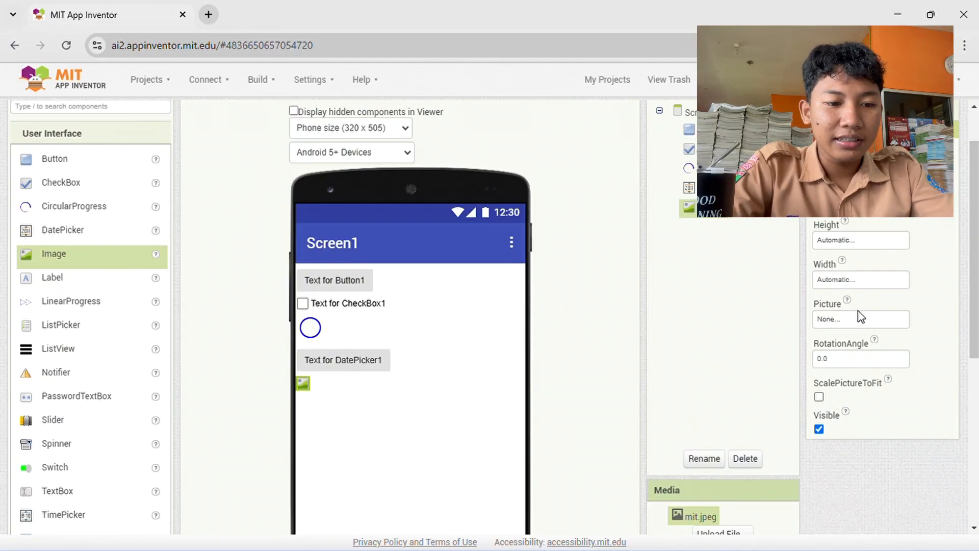
- Set the Picture property of the image component to mit.jpeg and check how it appears on Screen1
scroll(703, 261, up, 1)
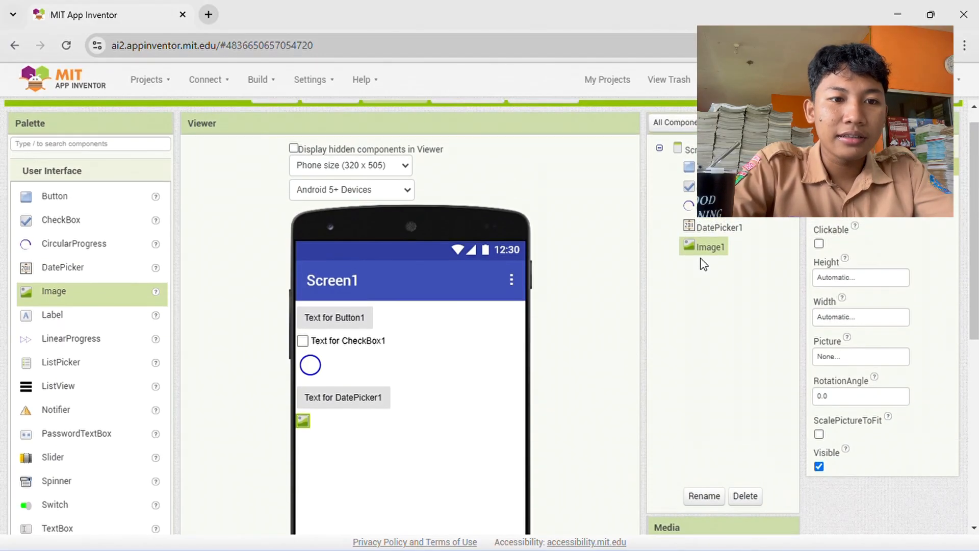
scroll(852, 327, down, 1)
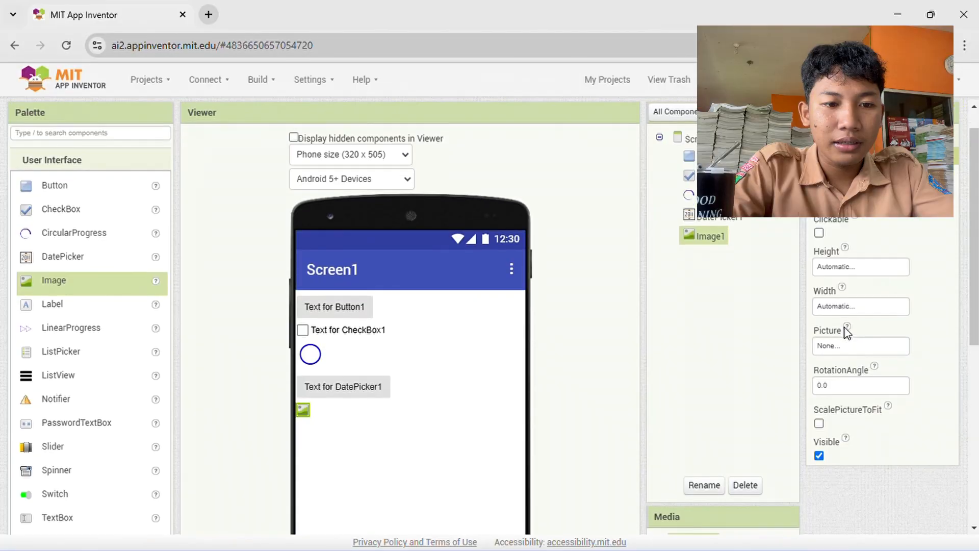
click(847, 344)
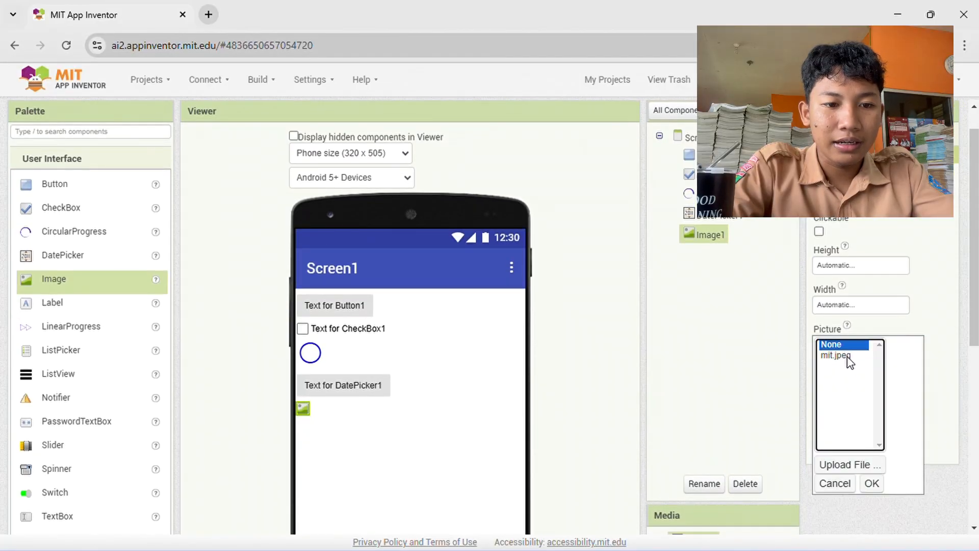
click(849, 357)
click(871, 483)
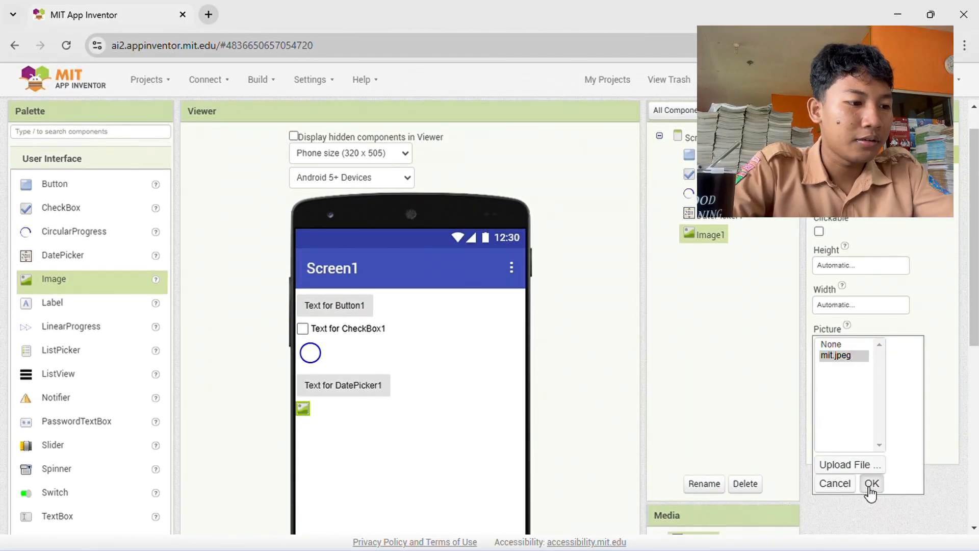
scroll(623, 332, down, 3)
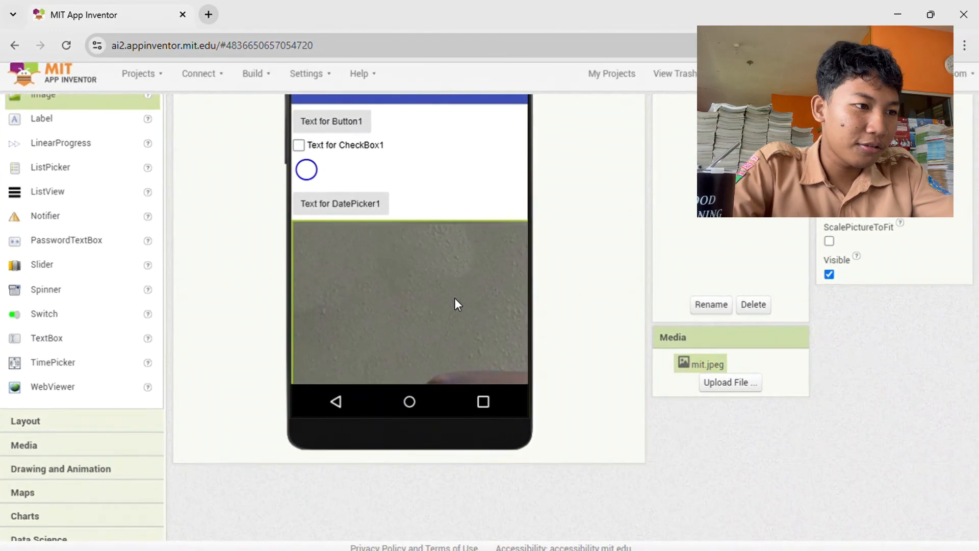
scroll(448, 324, up, 2)
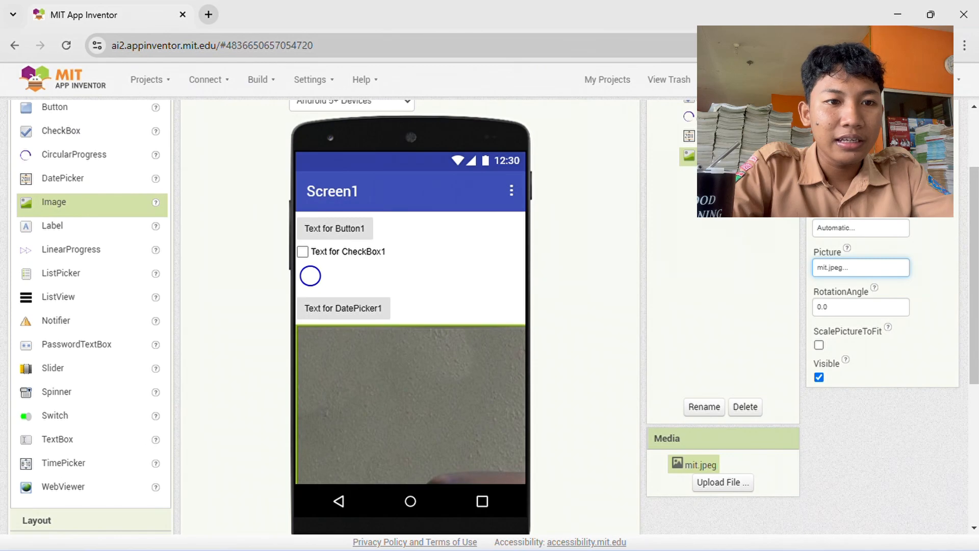
- Adjust the image's height to fit on Screen1 and set its width to Fill parent
click(861, 188)
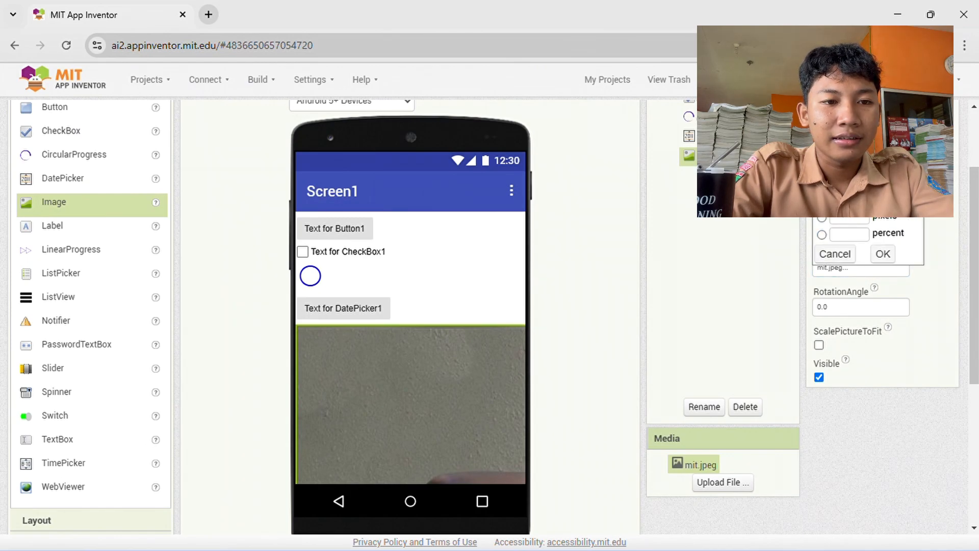
click(884, 255)
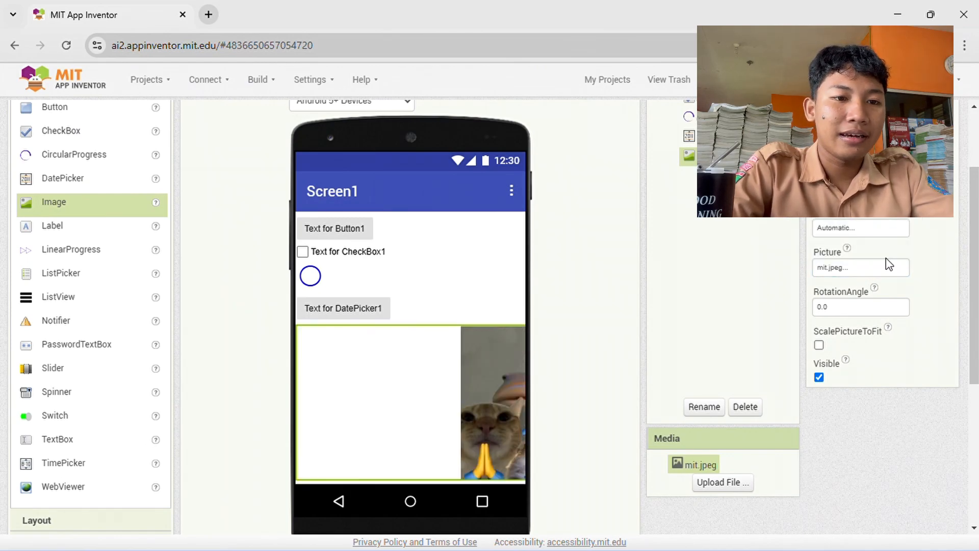
click(848, 232)
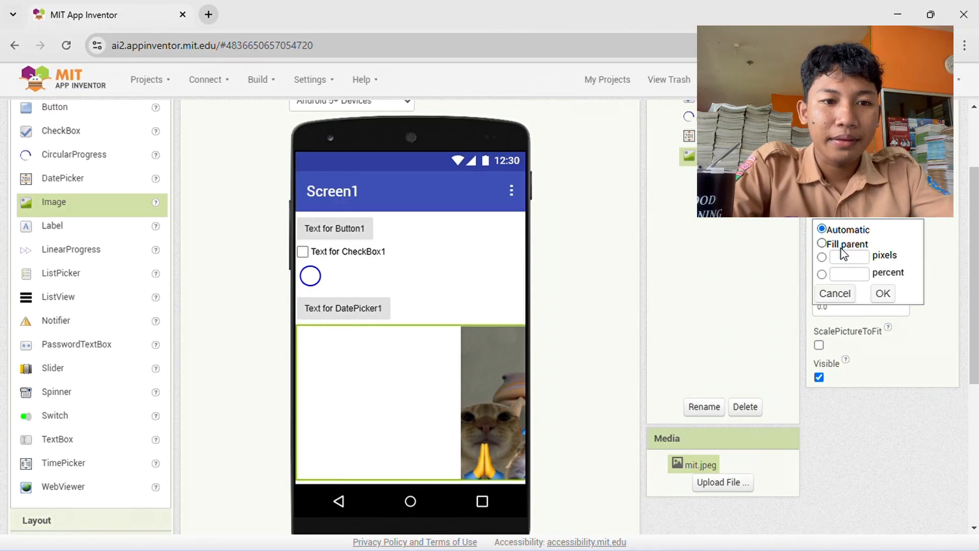
click(883, 294)
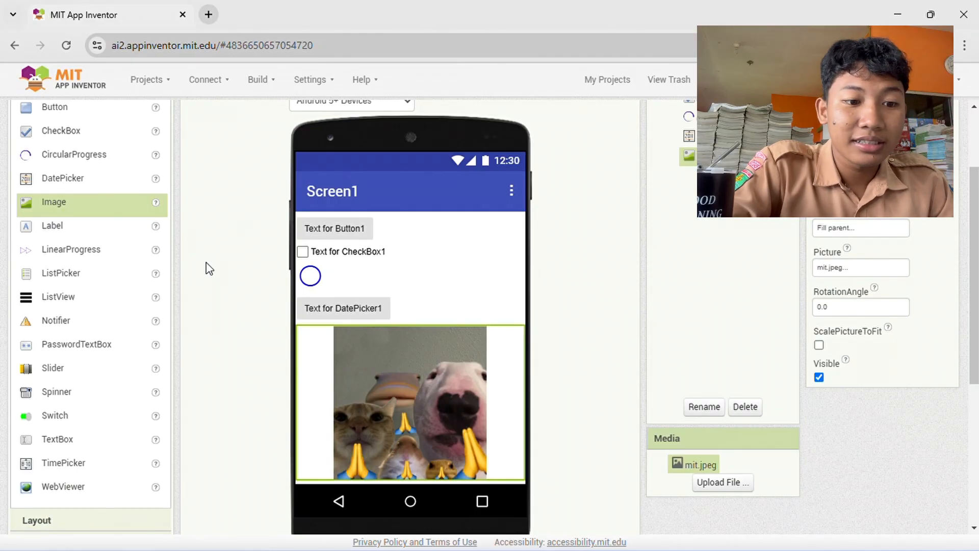
- Delete the image component from Screen1
click(531, 434)
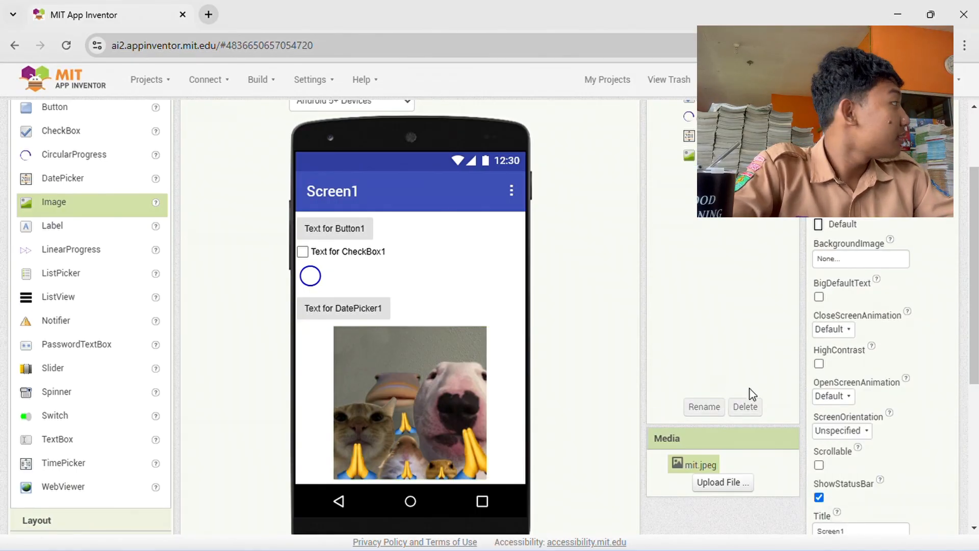
click(395, 423)
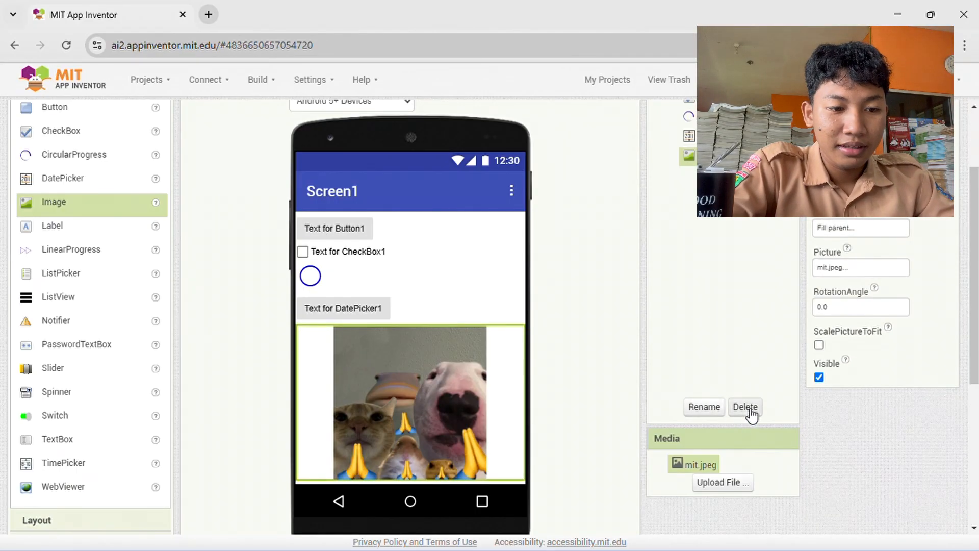
click(745, 406)
click(522, 335)
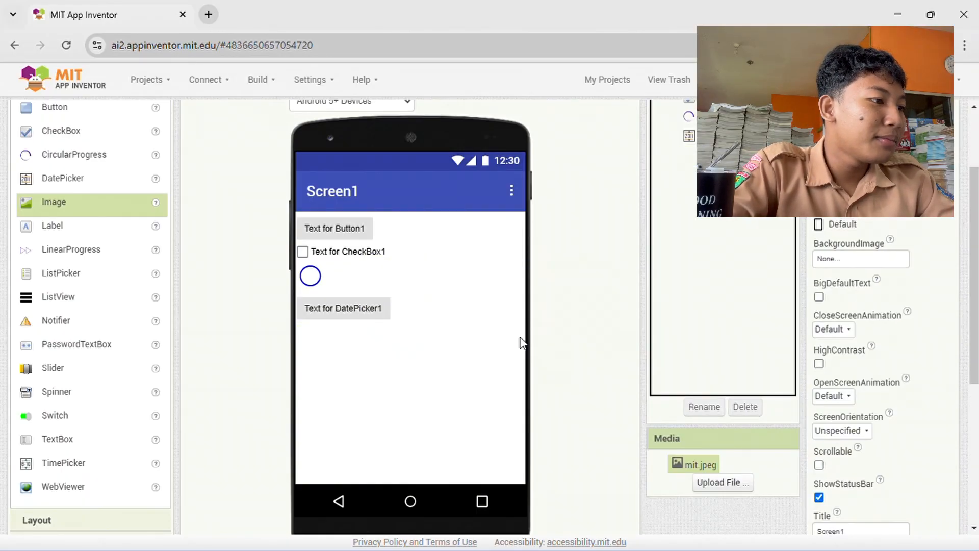
- Add a Label below the date picker and set its text to a person's name followed by "suka makan"
click(139, 231)
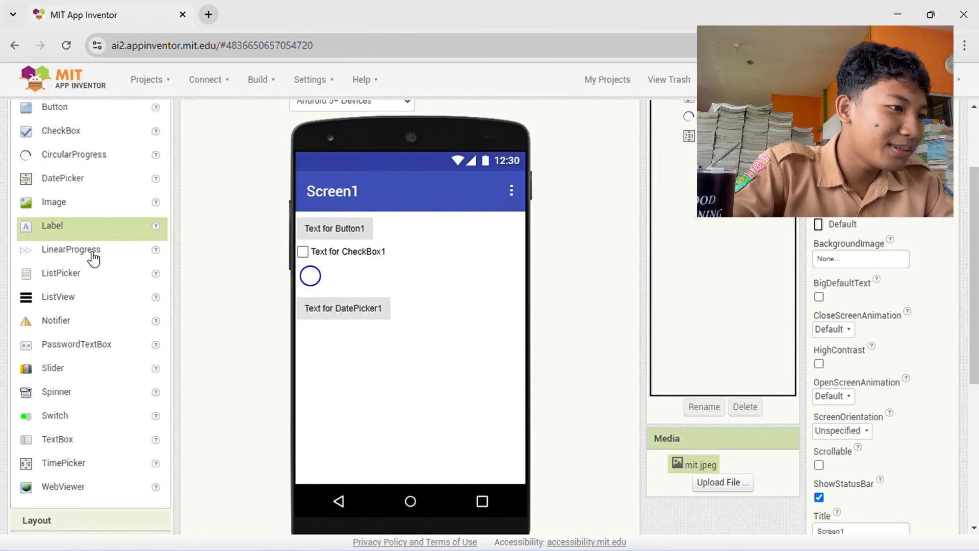
drag(112, 240, 349, 354)
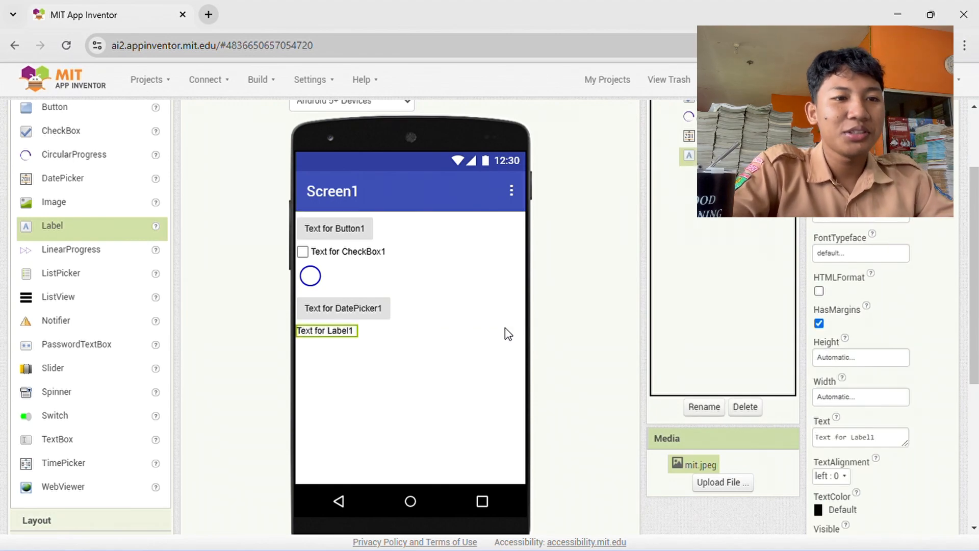
scroll(949, 229, down, 2)
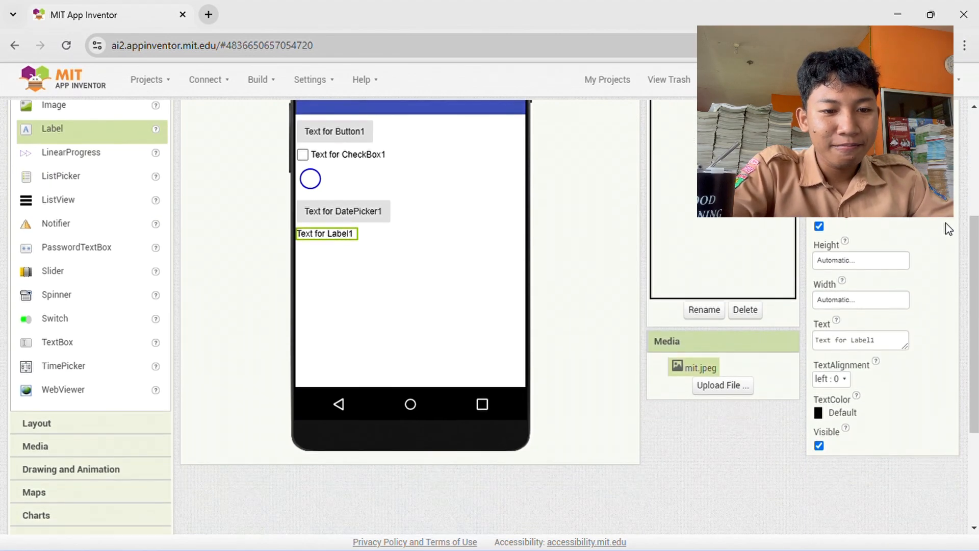
drag(894, 341, 770, 337)
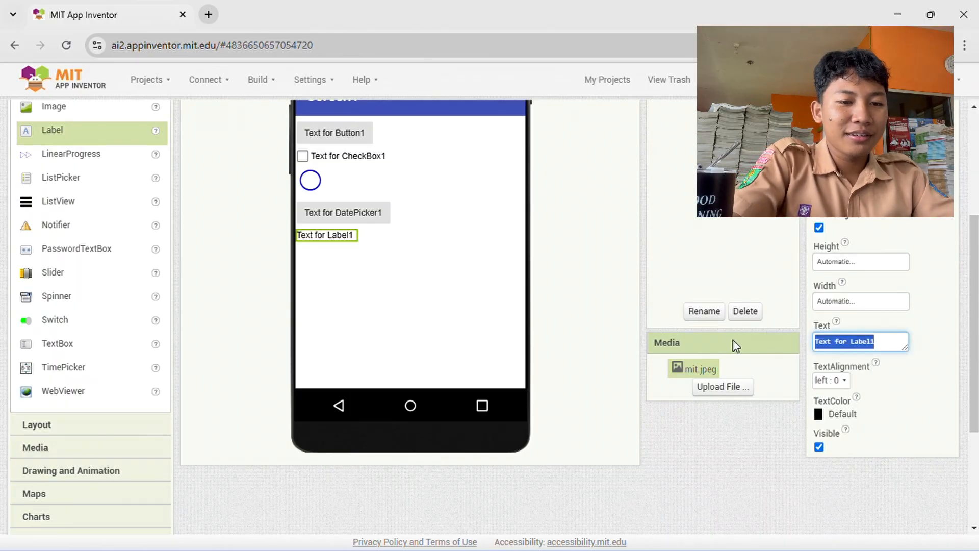
key(BackSpace)
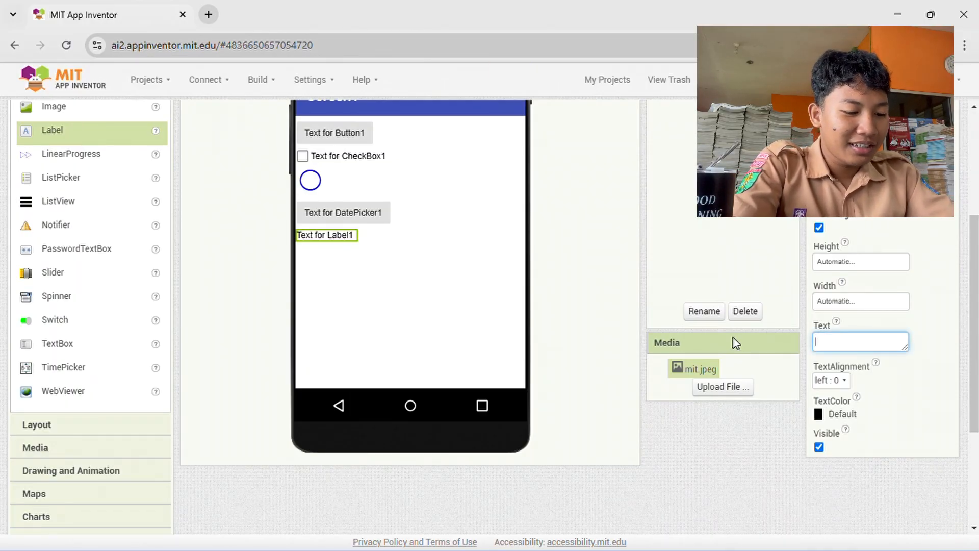
text(GigiH suka makan)
key(Return)
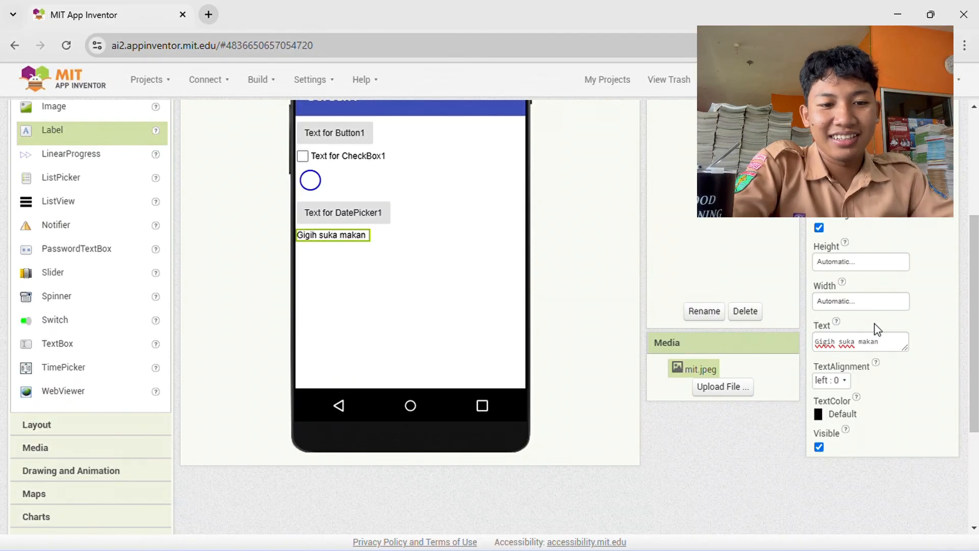
- Replace the label's text with another person's name followed by "suka minum"
drag(889, 345, 736, 357)
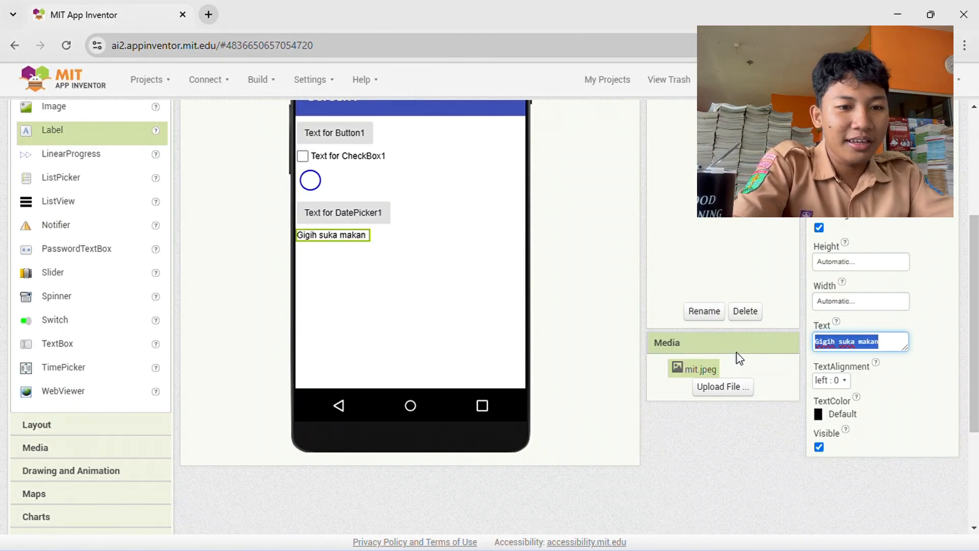
text(Ega suka)
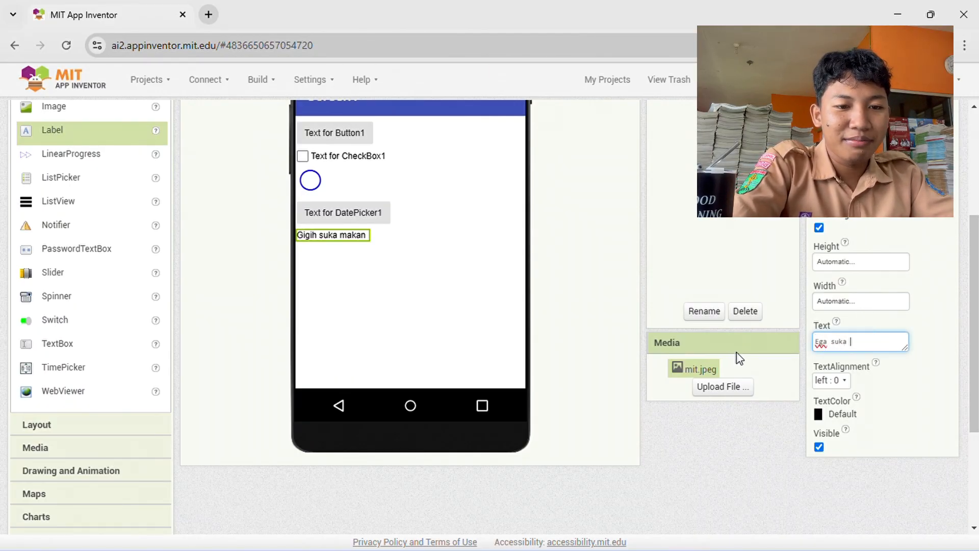
text( minum)
key(Return)
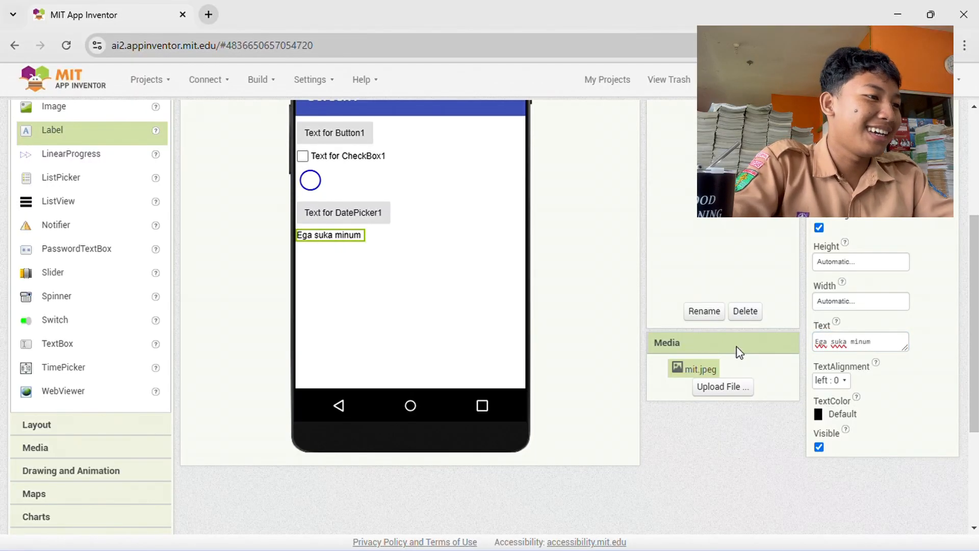
- Add LinearProgress, ListPicker and ListView components to Screen1 in that order below the label
drag(127, 154, 316, 275)
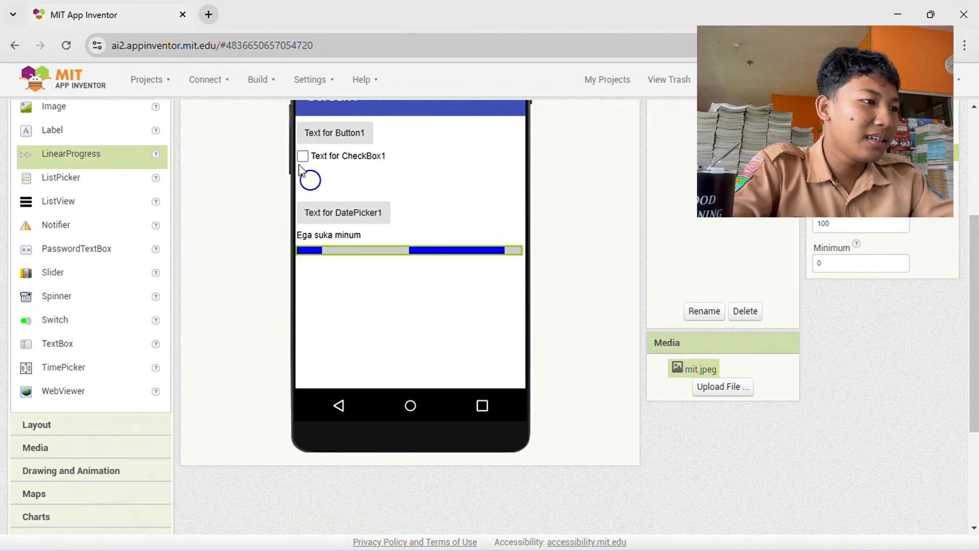
drag(113, 188, 369, 280)
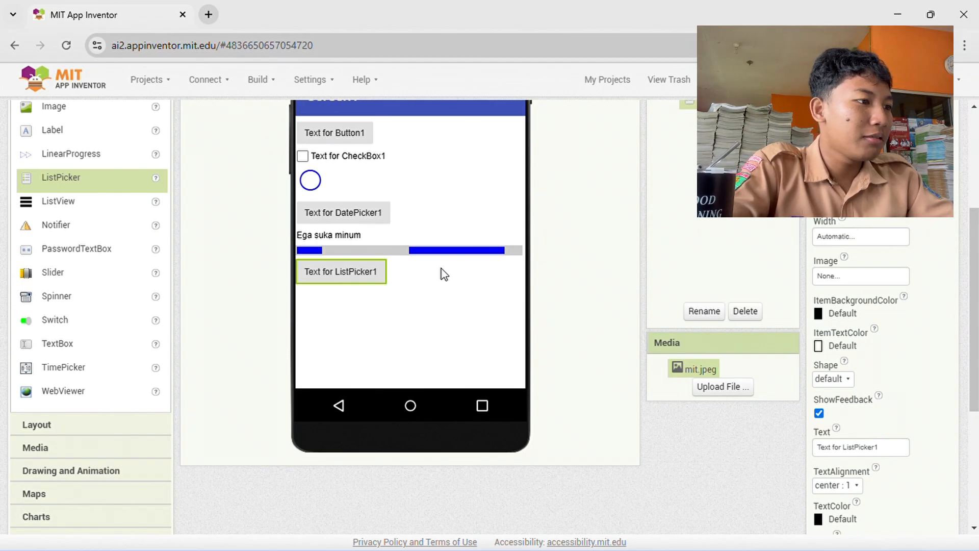
drag(61, 204, 399, 314)
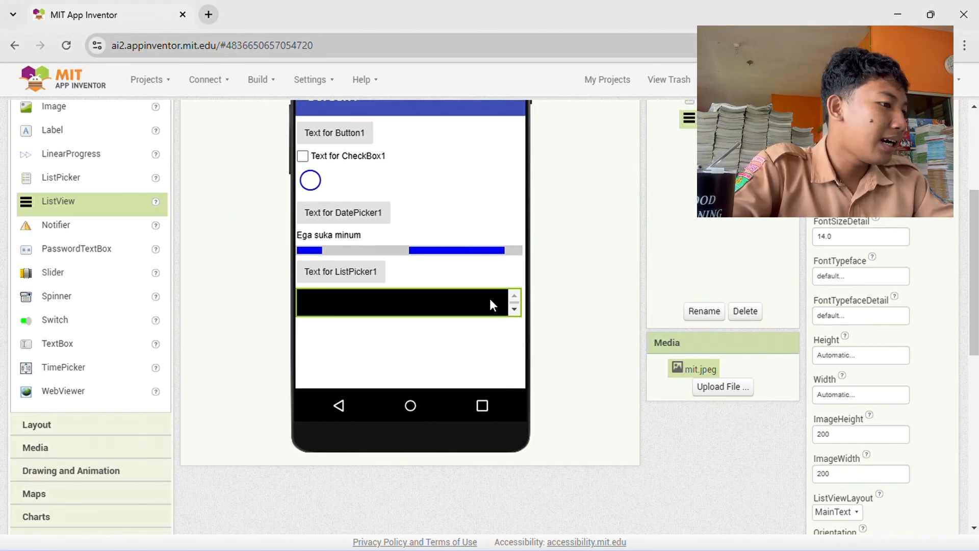
- Add a Notifier to Screen1 and a PasswordTextBox below the list view
drag(105, 224, 445, 153)
drag(88, 255, 383, 340)
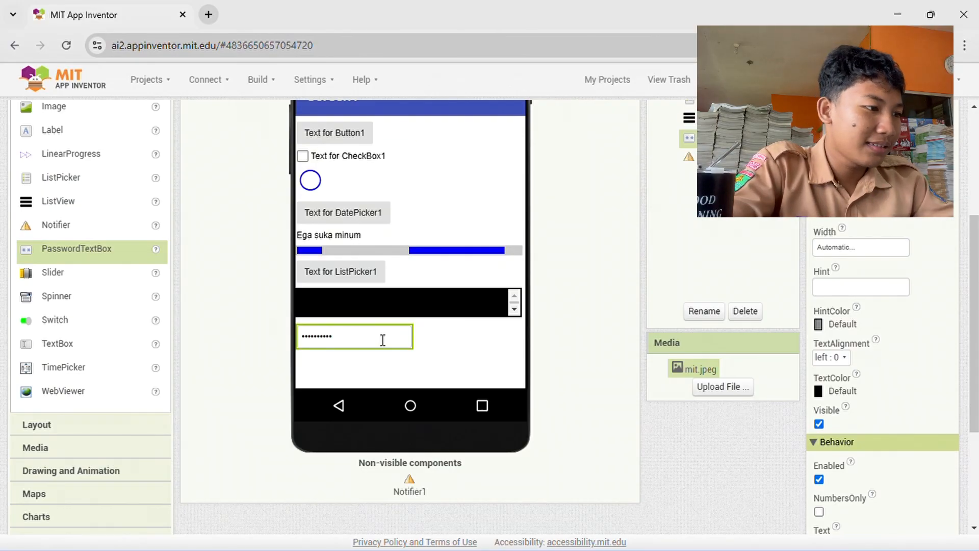
- Add a Slider below the check box and a Spinner between the slider and the circular progress indicator
drag(68, 279, 497, 167)
mouse_move(339, 177)
mouse_down()
mouse_move(376, 171)
mouse_move(329, 177)
mouse_up()
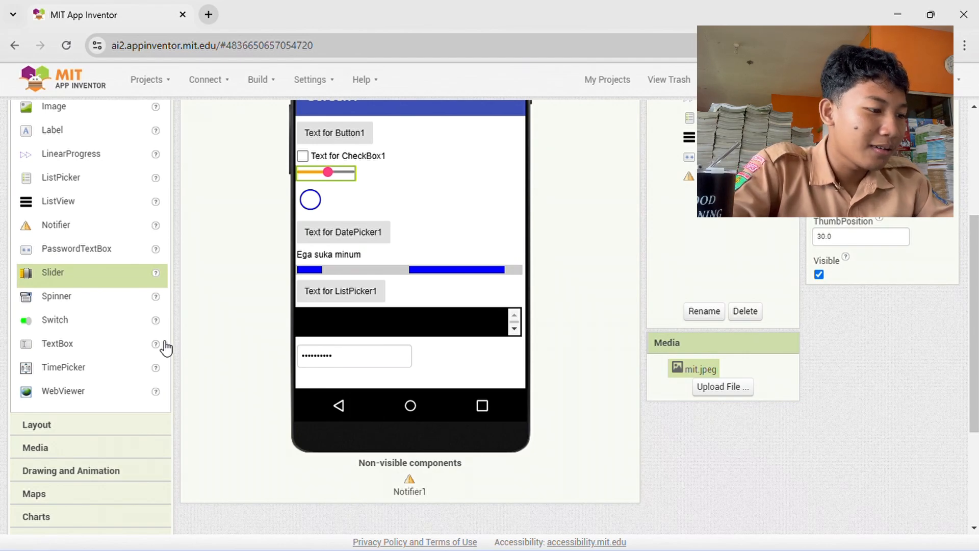
drag(53, 281, 408, 184)
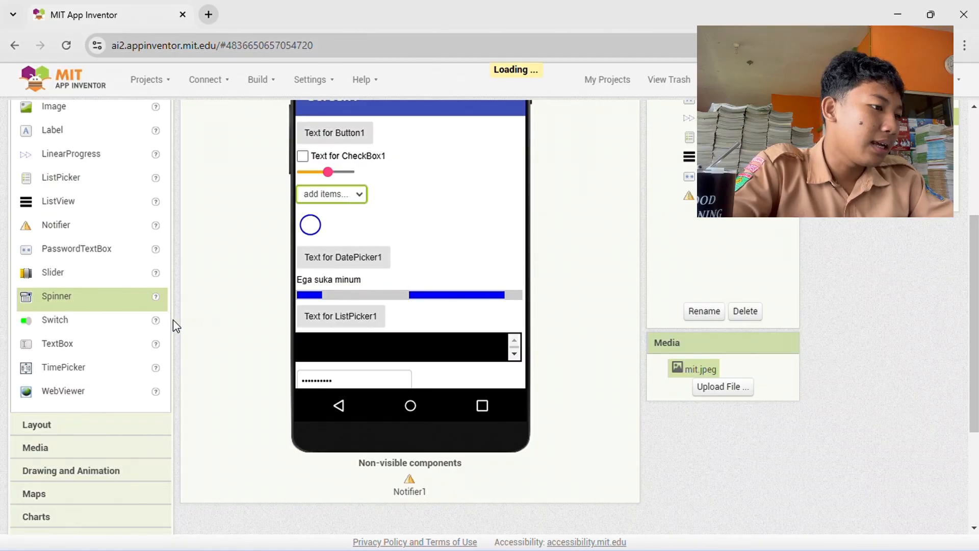
- Add a Switch component between the circular progress indicator and the date picker on Screen1
drag(104, 328, 448, 111)
scroll(390, 348, up, 1)
scroll(390, 350, down, 3)
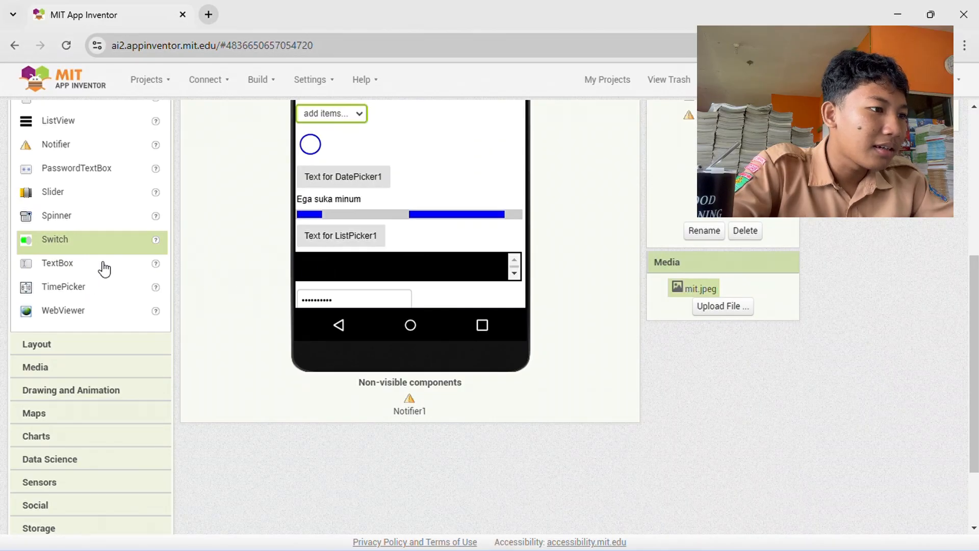
drag(129, 245, 448, 155)
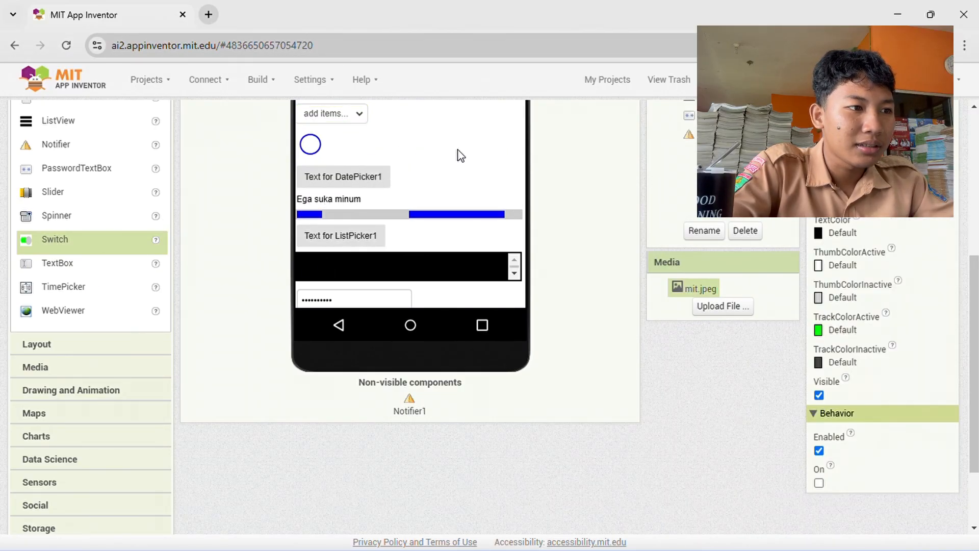
scroll(456, 153, up, 2)
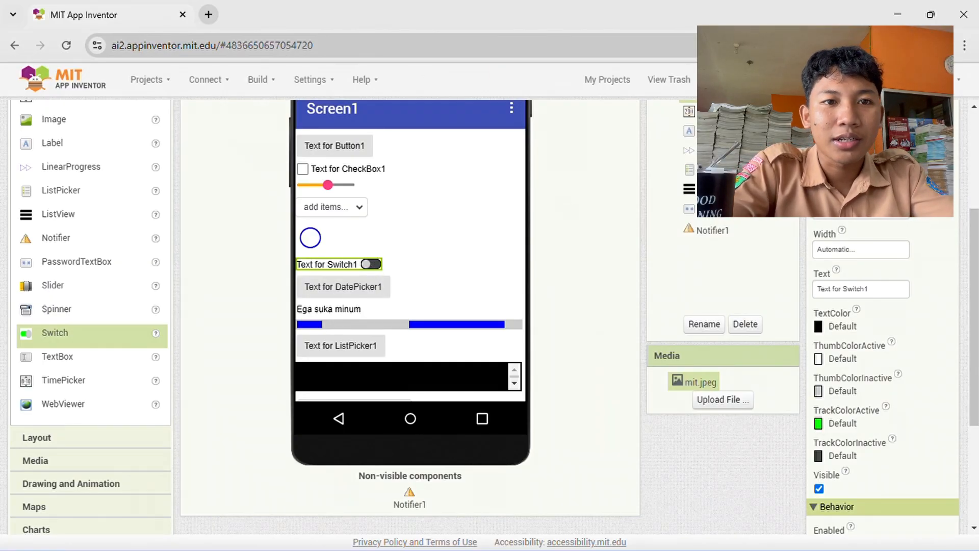
- Review the Screen1 layout and its component list from end to end
scroll(966, 82, down, 1)
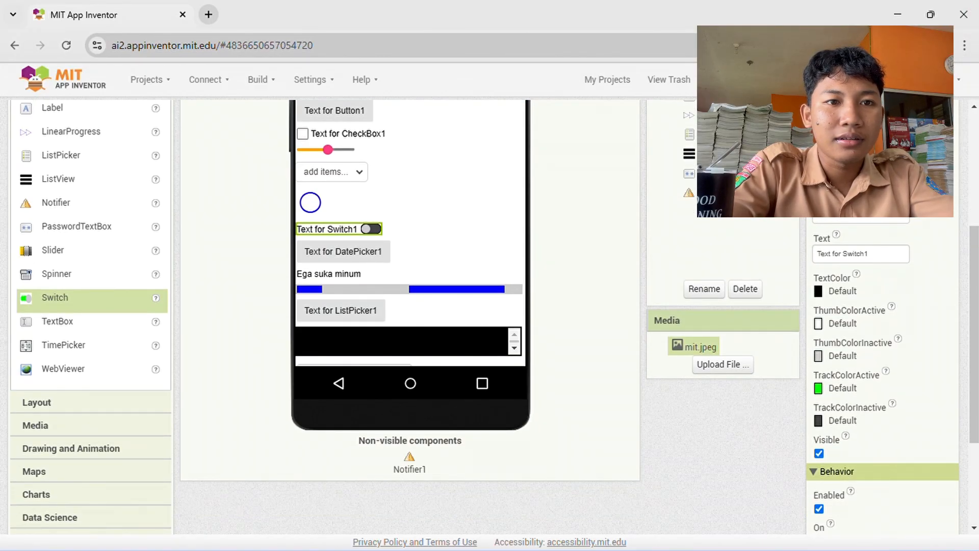
scroll(944, 236, down, 2)
scroll(944, 236, up, 5)
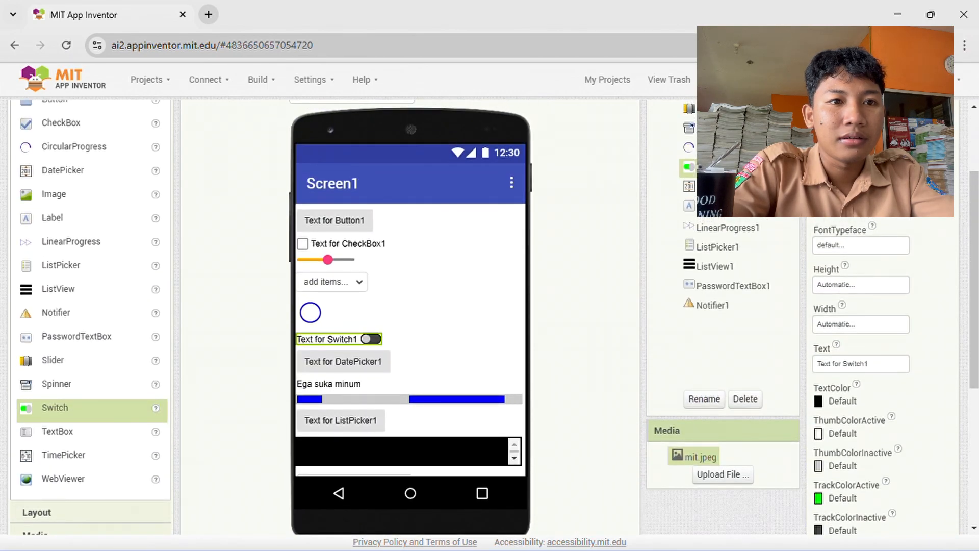
scroll(802, 102, up, 3)
scroll(802, 102, down, 3)
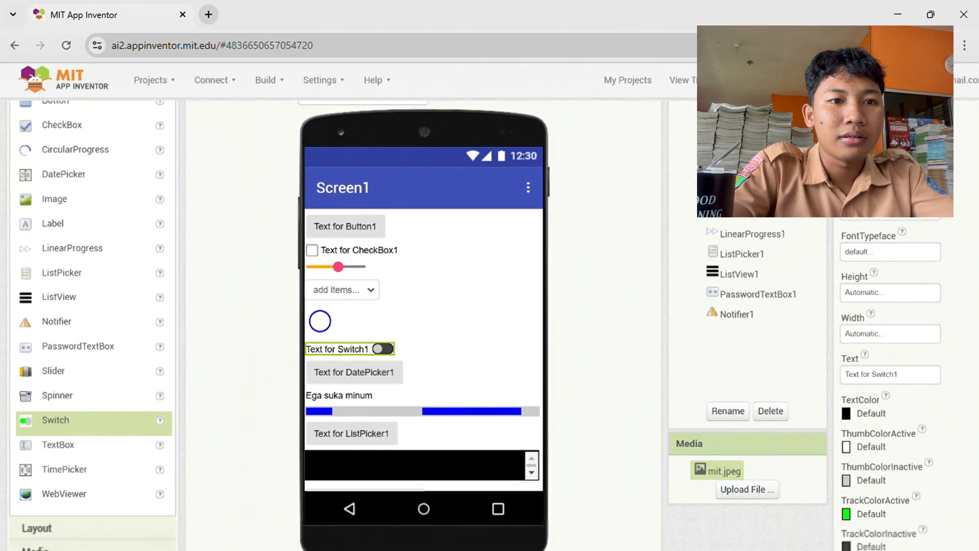
scroll(802, 102, up, 2)
scroll(802, 102, down, 2)
scroll(351, 317, up, 2)
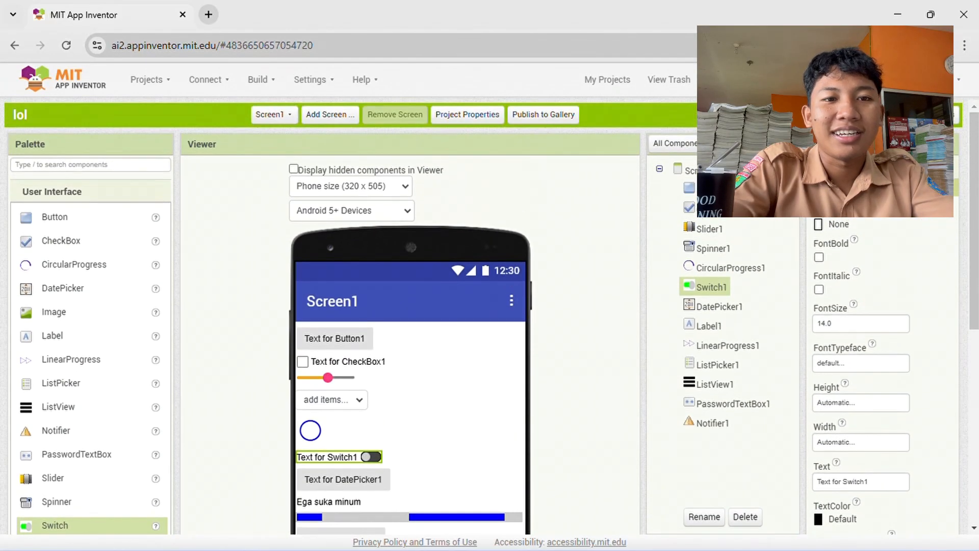
- Place an empty "when Switch1.Changed" event block above the existing blocks in the workspace and return to the Screen1 design
click(964, 116)
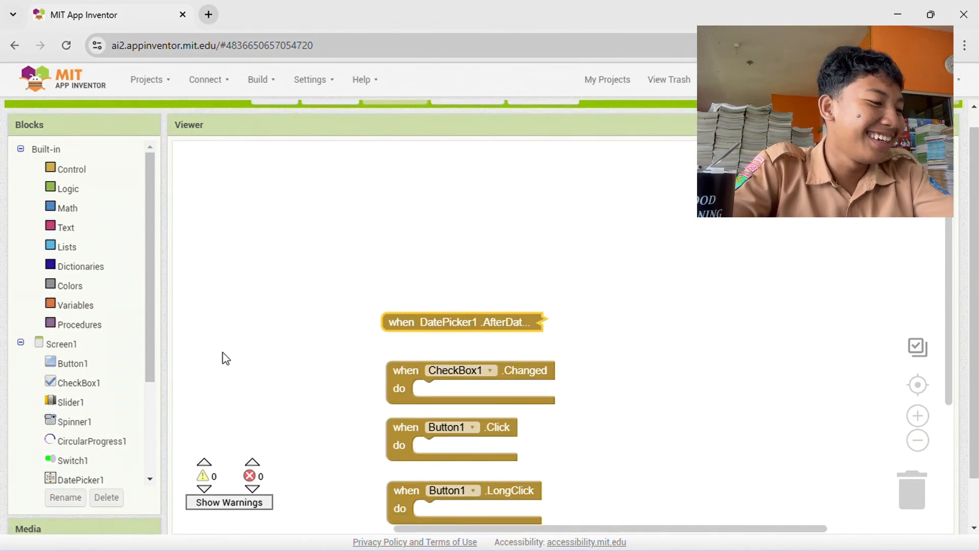
click(66, 461)
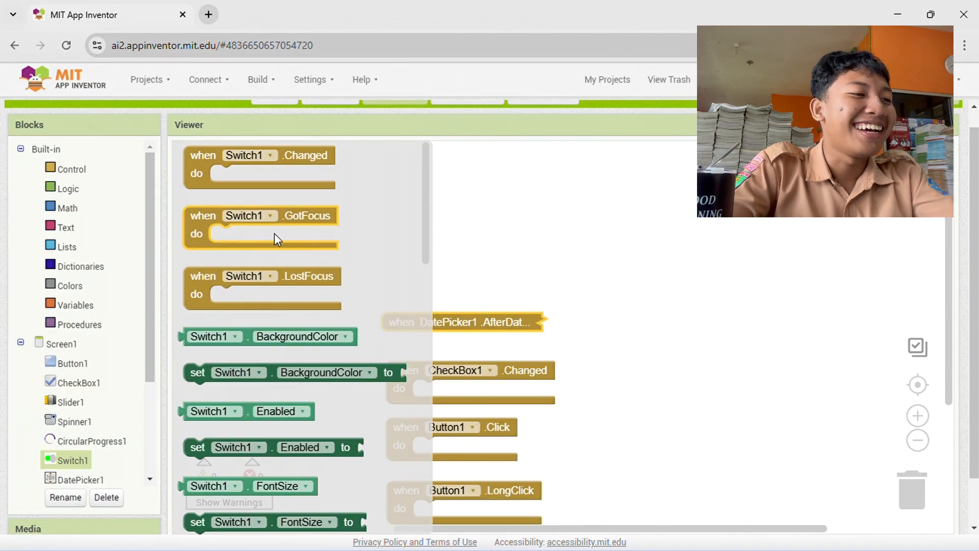
drag(311, 184, 513, 233)
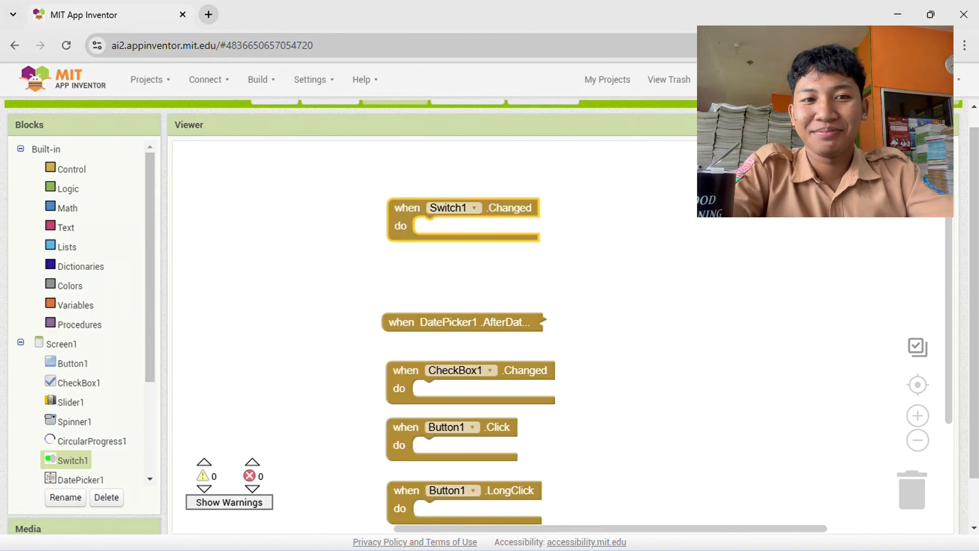
click(928, 104)
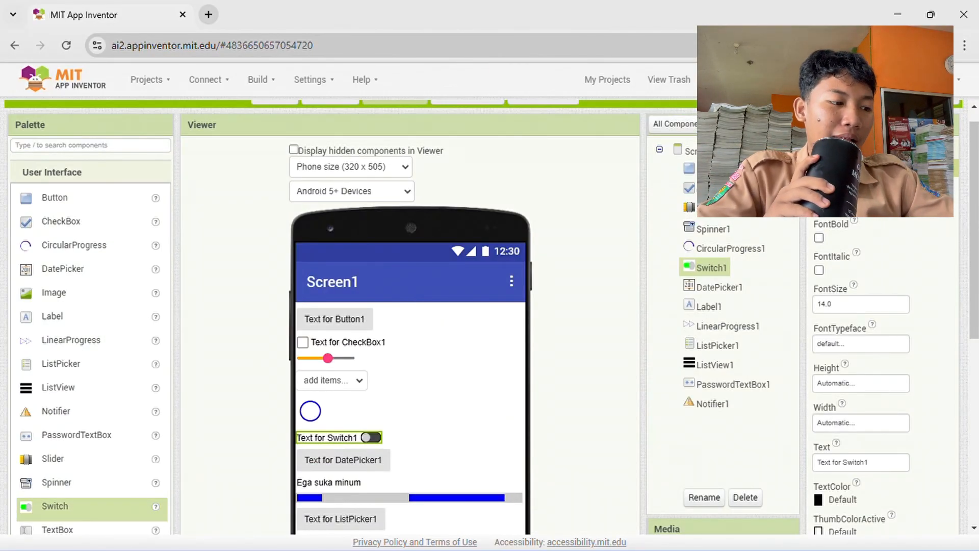
- Add a TextBox between the slider and the spinner on Screen1
scroll(490, 317, down, 3)
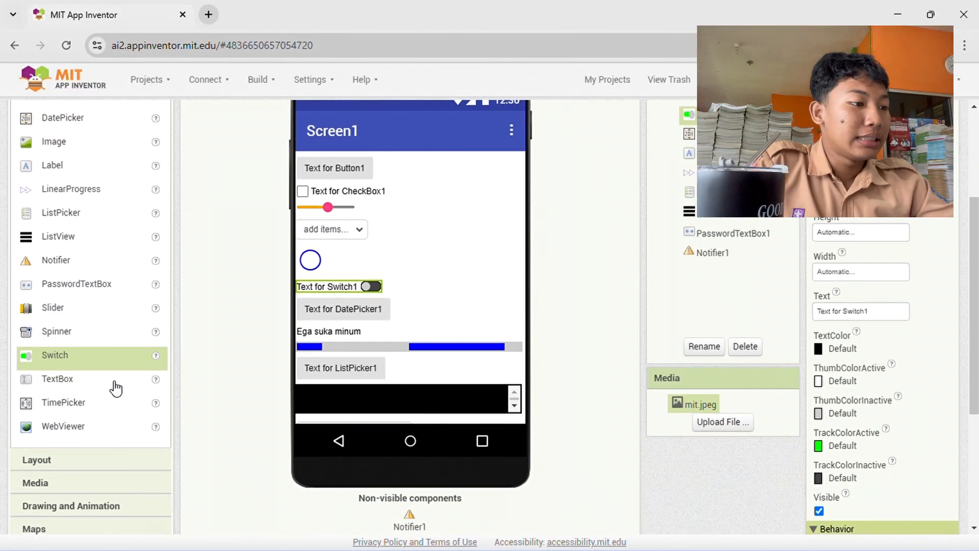
click(112, 389)
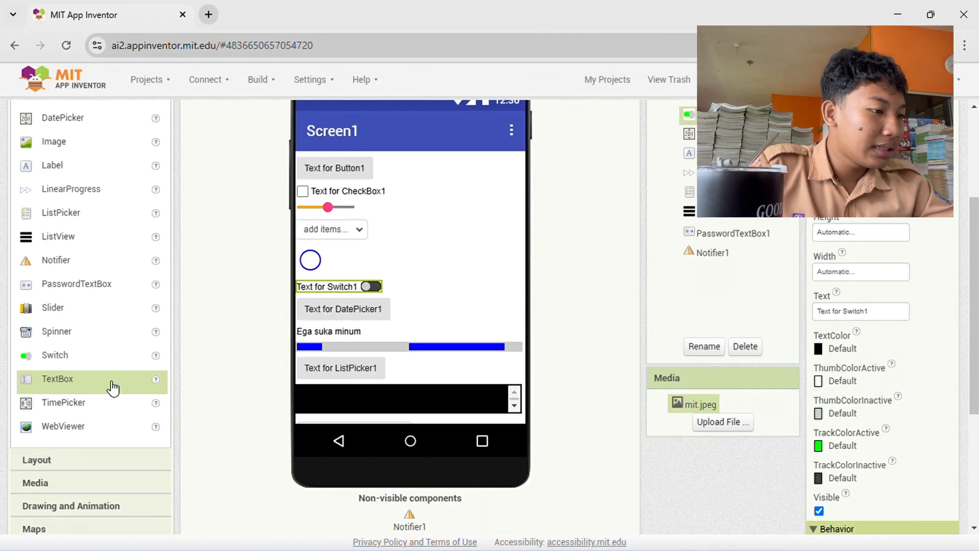
drag(113, 388, 482, 228)
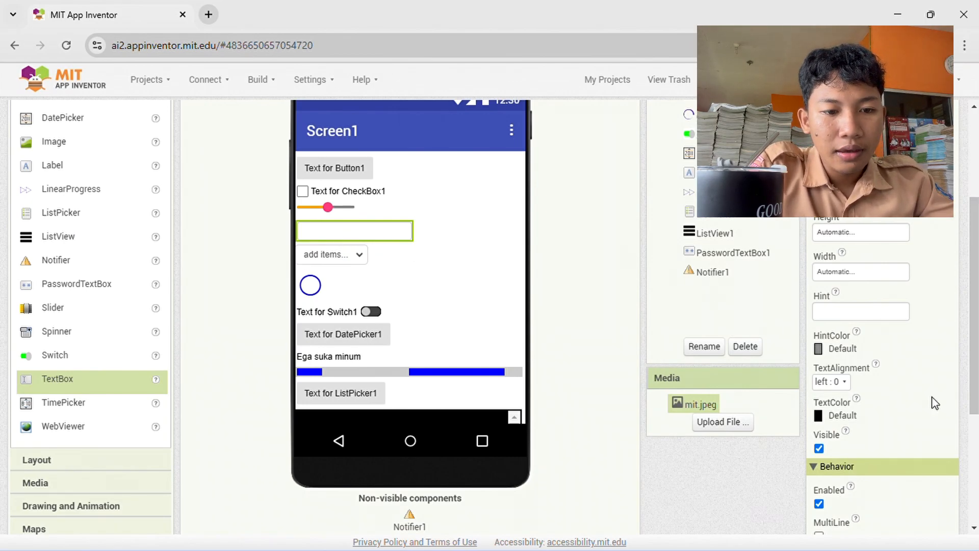
- Set the new text box's Text property to "username..." and collapse its Behavior properties
scroll(932, 396, down, 3)
scroll(932, 397, up, 5)
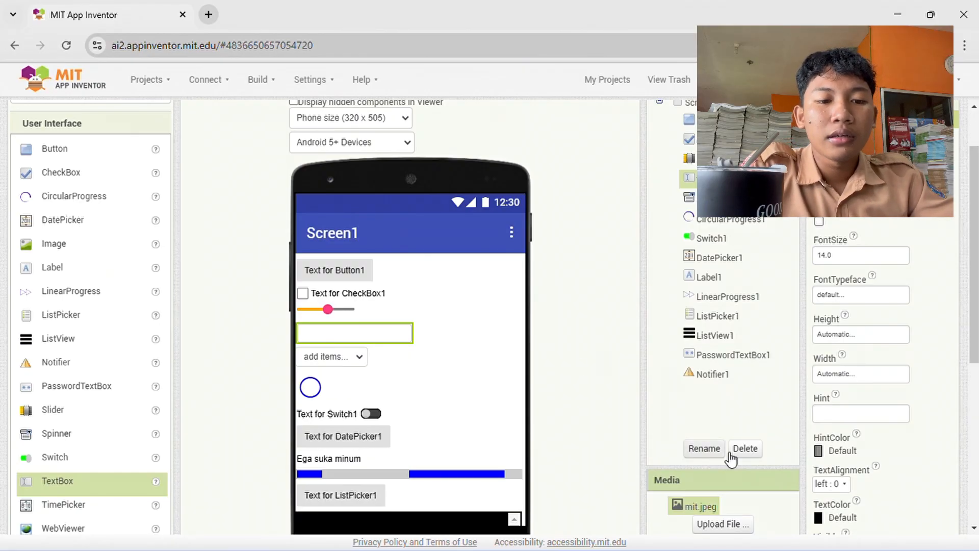
scroll(730, 458, down, 5)
click(879, 430)
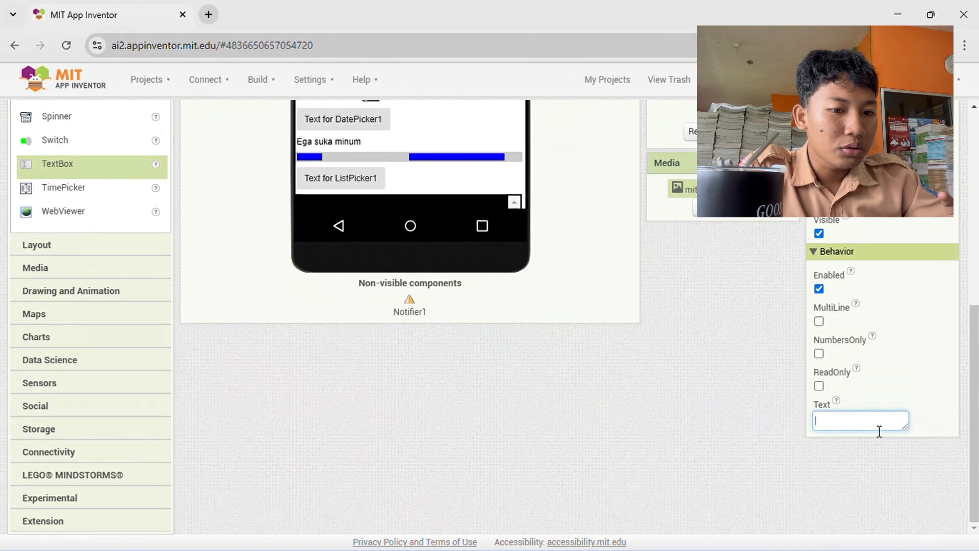
text(username...)
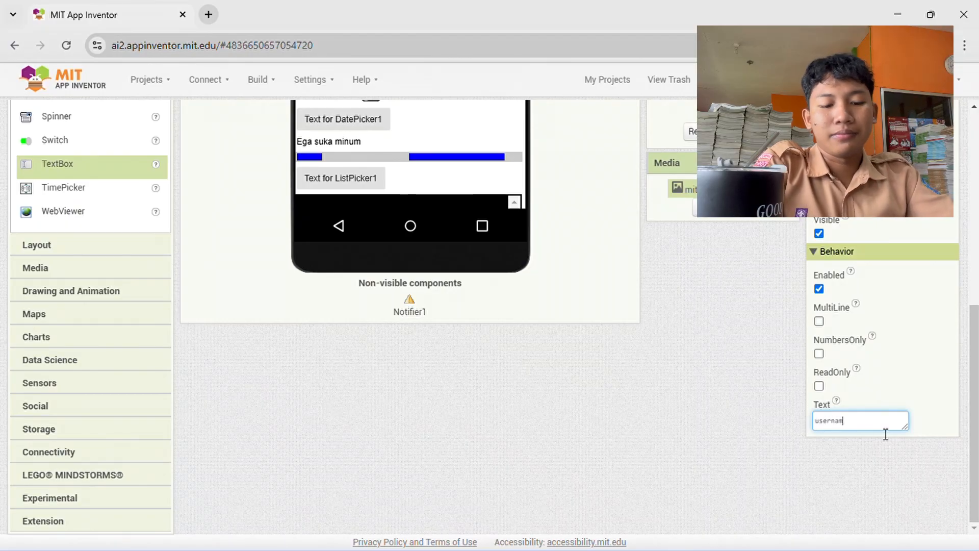
key(Return)
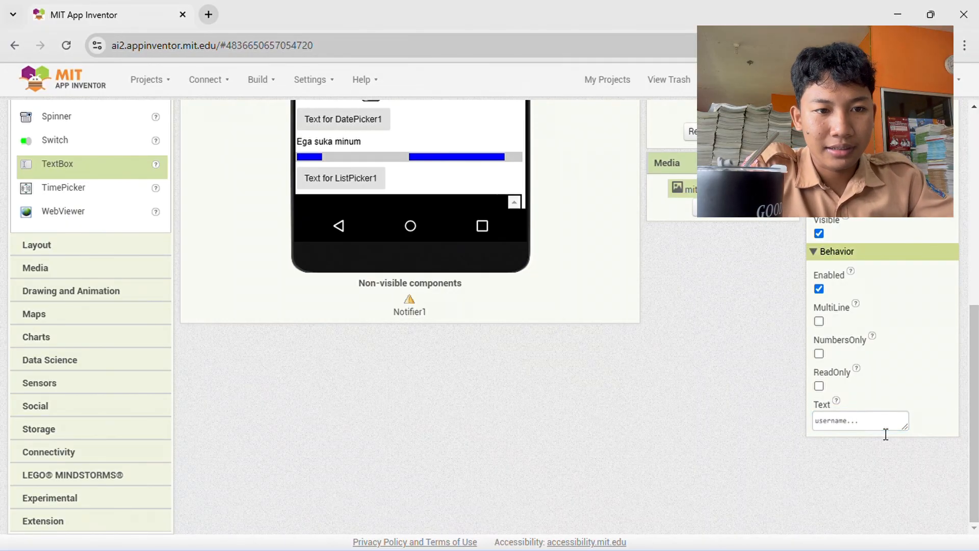
scroll(885, 434, up, 3)
click(885, 434)
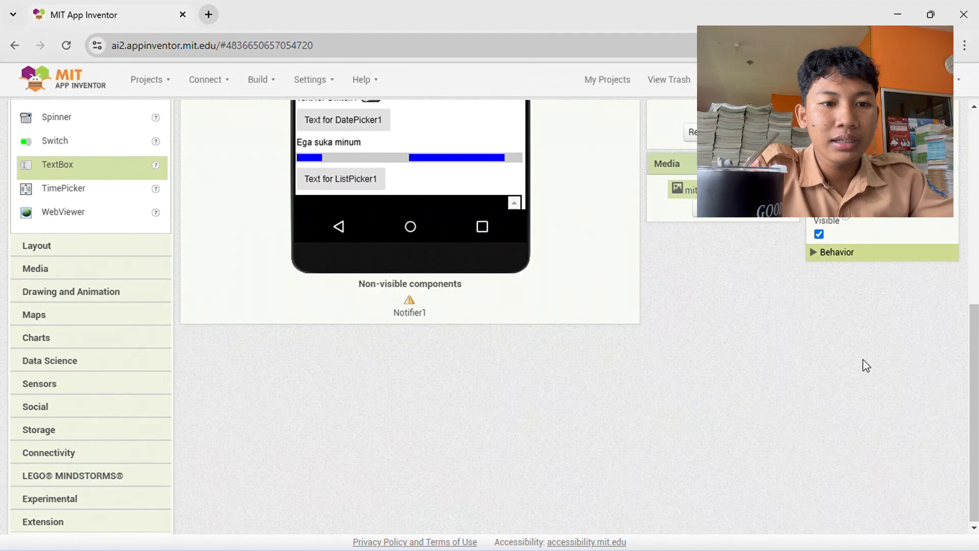
- Set the text box's Hint property to "username..."
scroll(863, 359, up, 3)
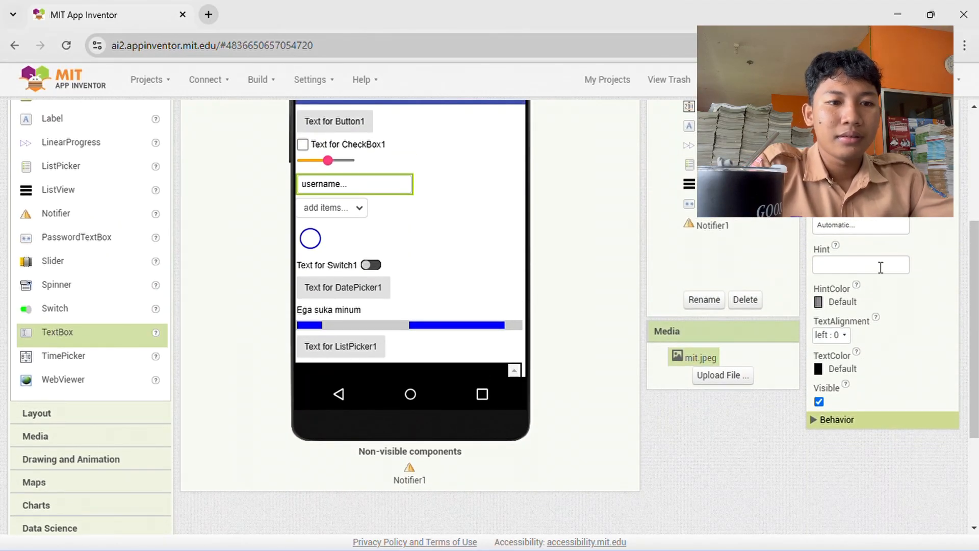
click(879, 265)
text(use)
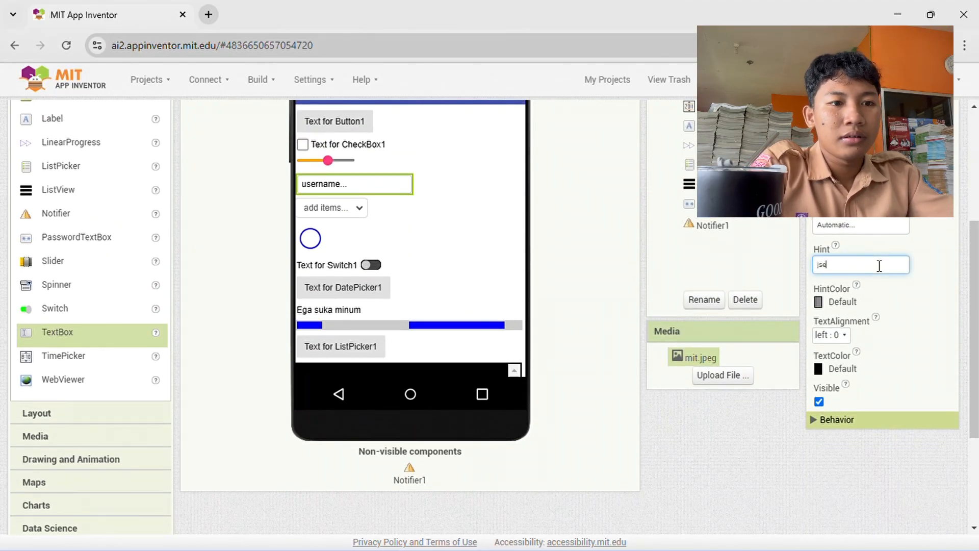
key(BackSpace)
key(BackSpace)
key(BackSpace)
key(BackSpace)
text(username...)
key(Return)
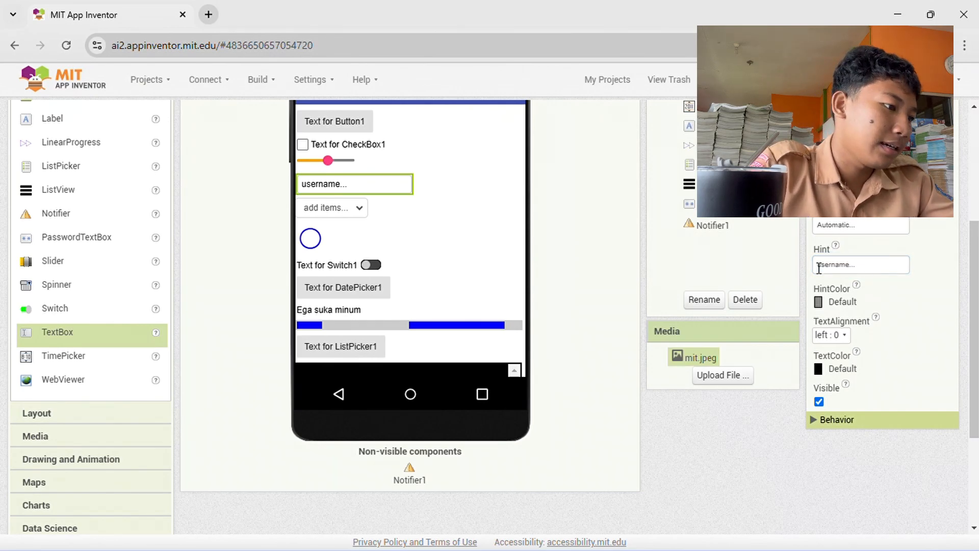
- Add a TimePicker at the end of Screen1 and a WebViewer between the button and the check box
click(117, 360)
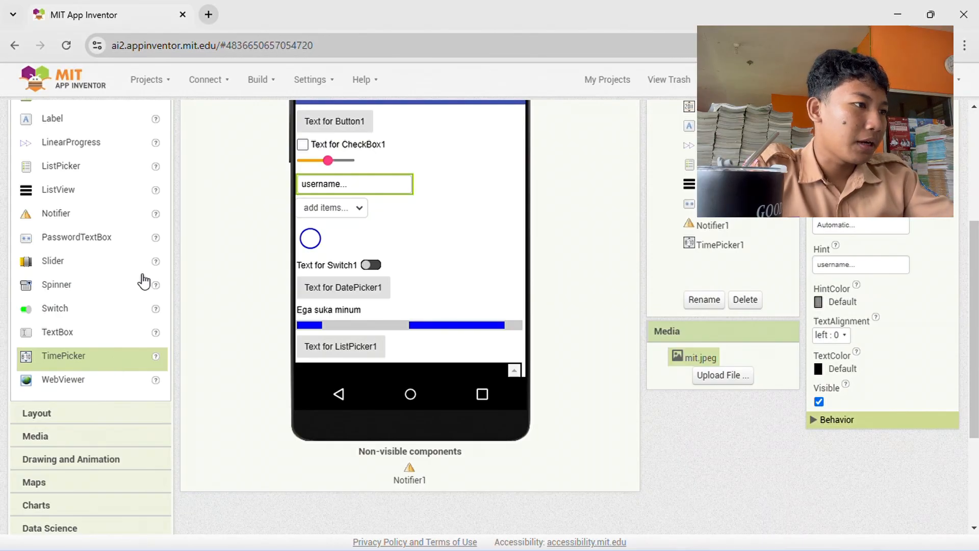
scroll(142, 278, up, 2)
scroll(143, 274, down, 3)
click(98, 292)
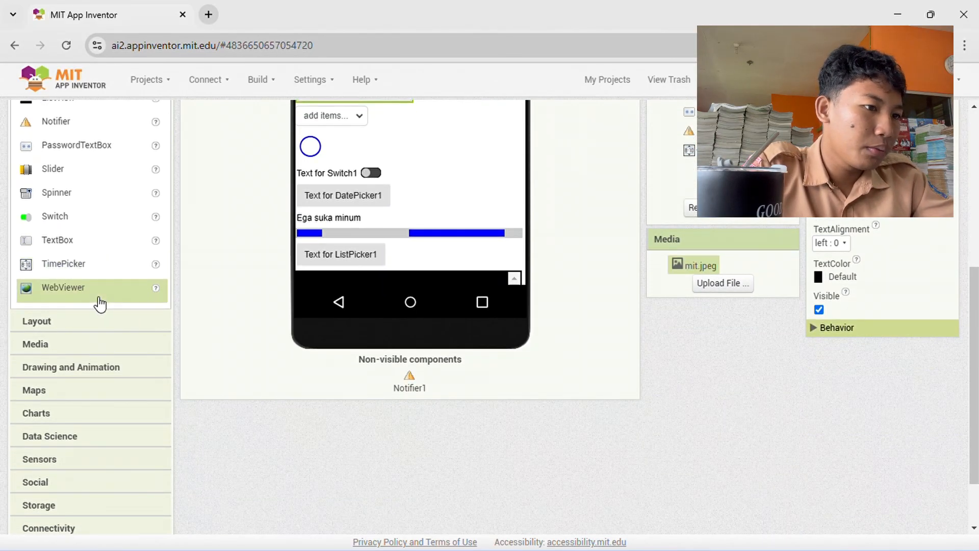
scroll(460, 259, up, 4)
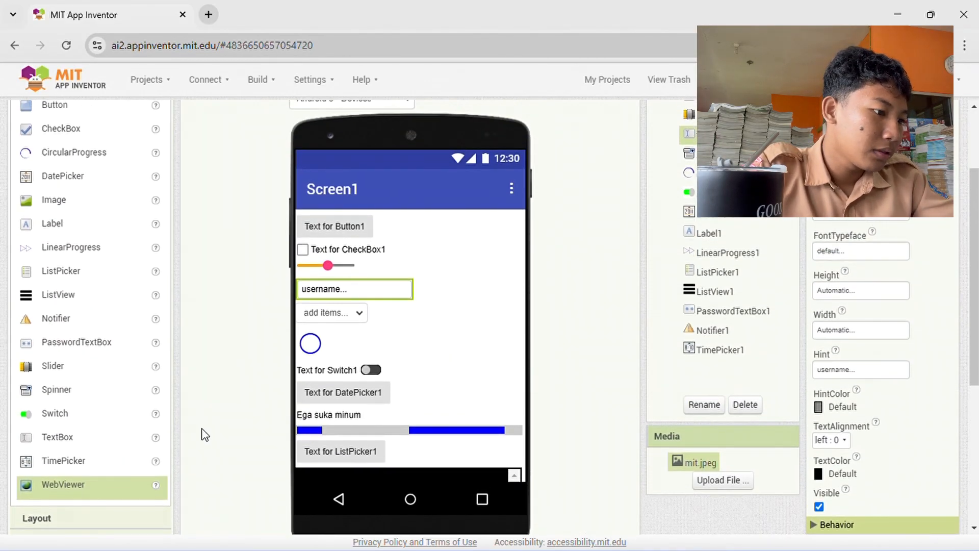
drag(109, 493, 479, 236)
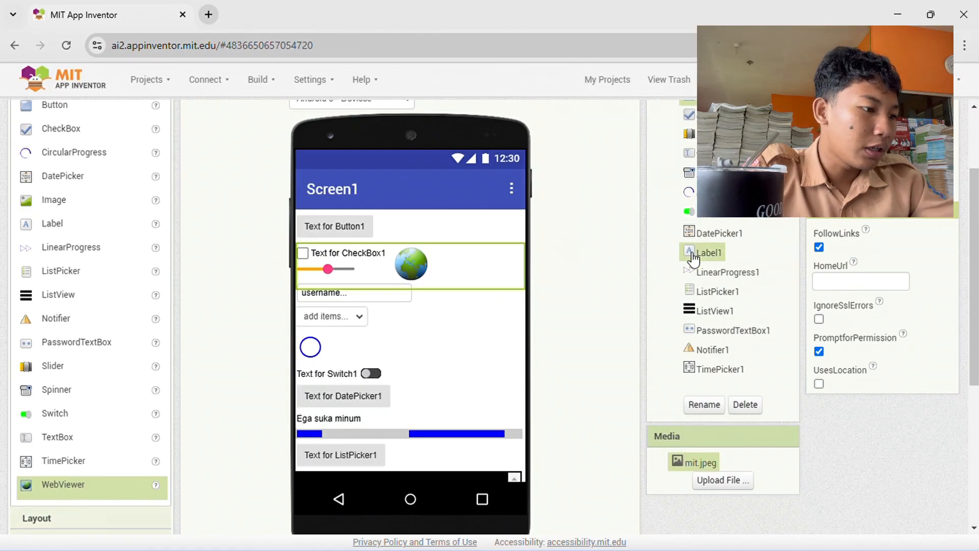
- Show the Layout components and add a new screen named Screen2 to the project
scroll(102, 485, down, 3)
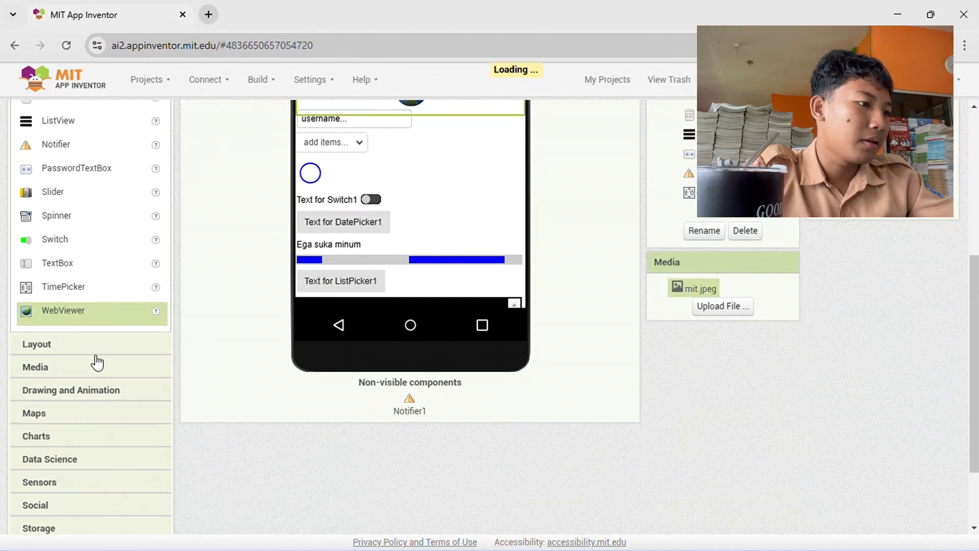
click(101, 353)
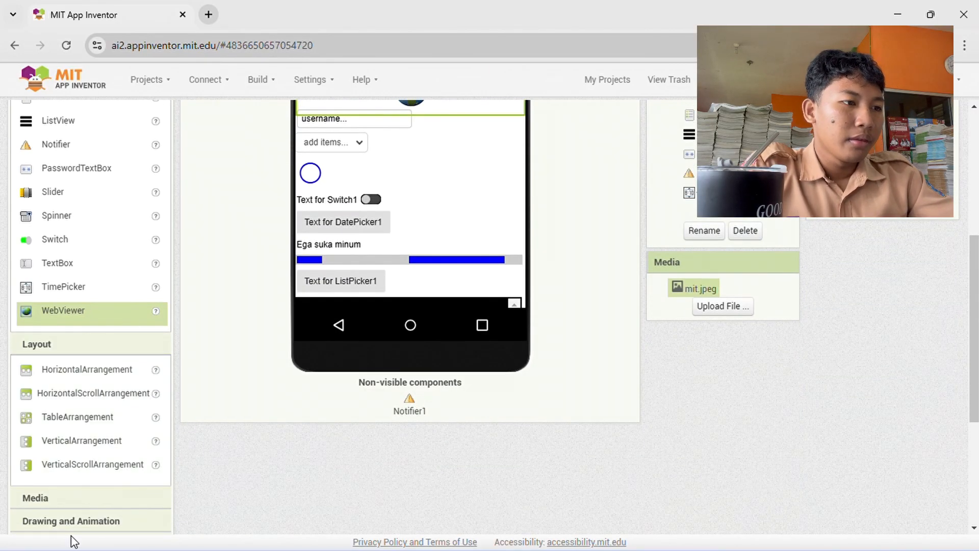
scroll(363, 331, up, 5)
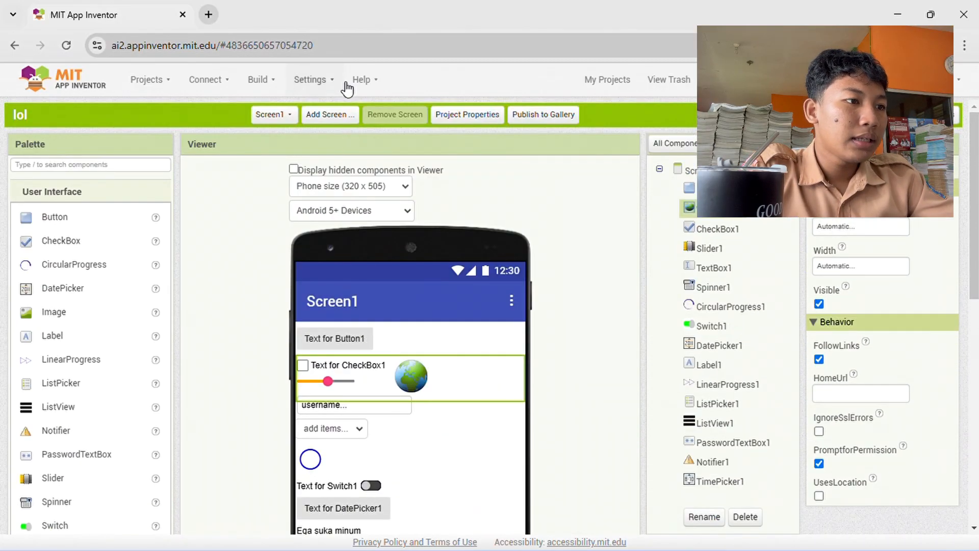
click(329, 114)
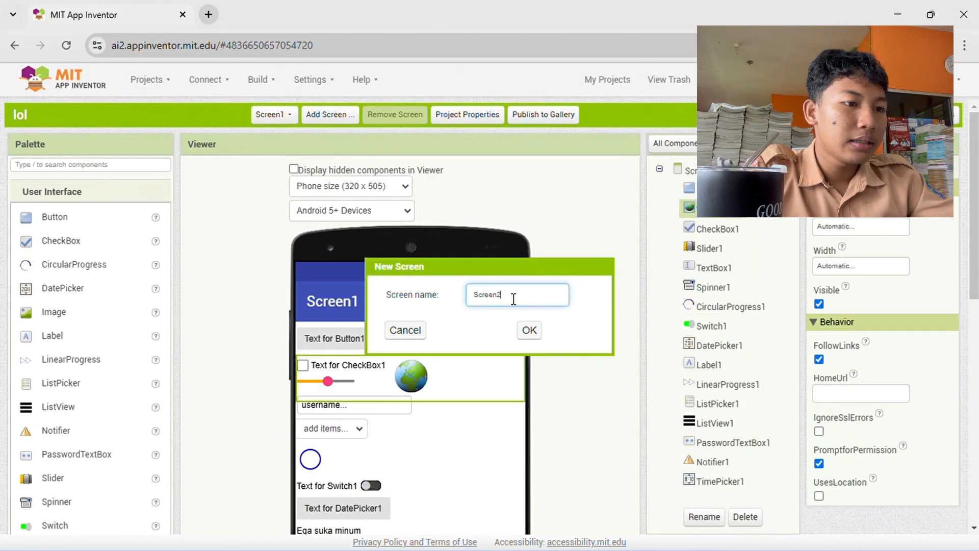
click(530, 330)
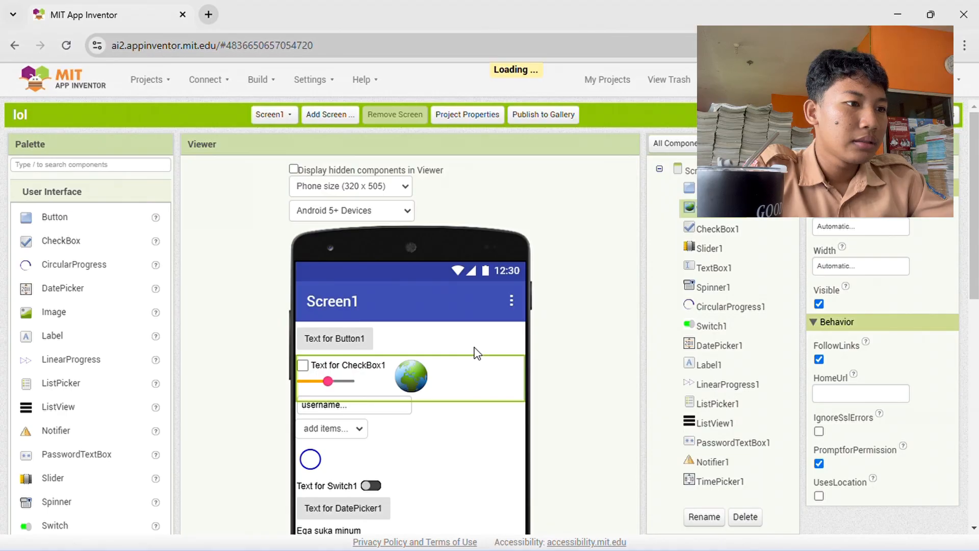
scroll(171, 461, down, 5)
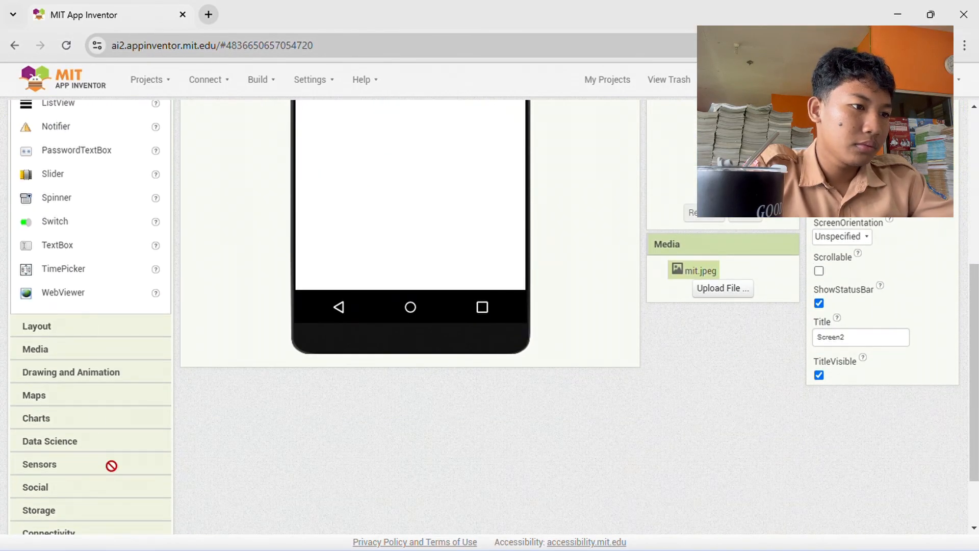
scroll(324, 210, up, 5)
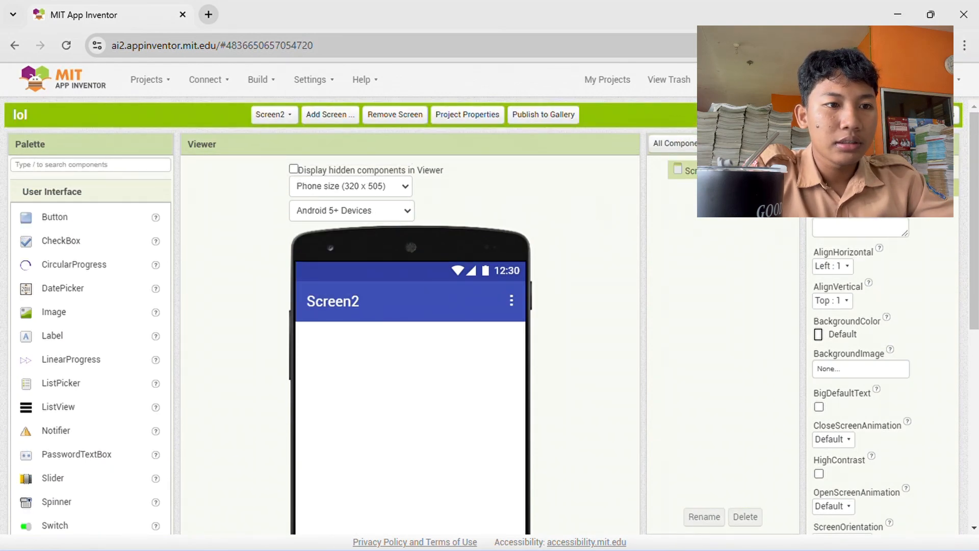
click(674, 143)
click(673, 166)
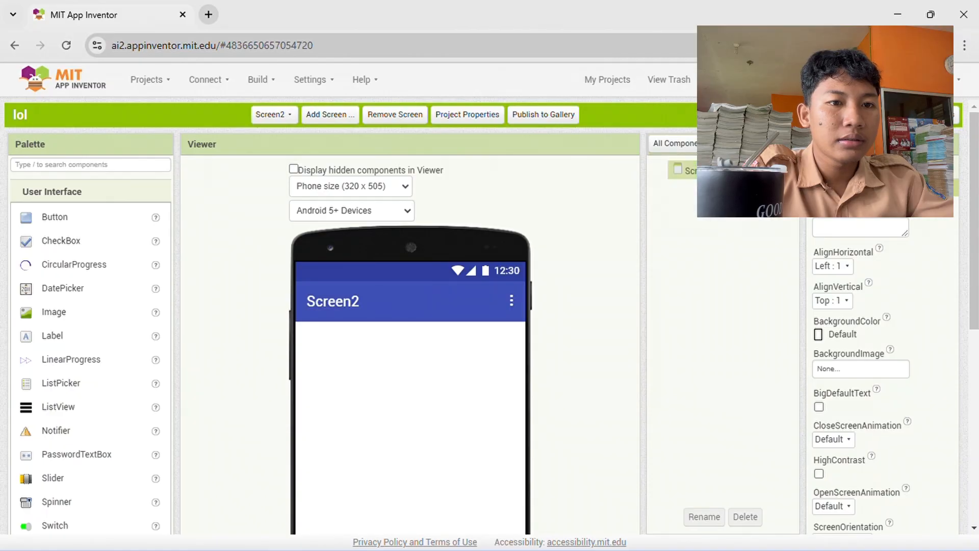
click(686, 171)
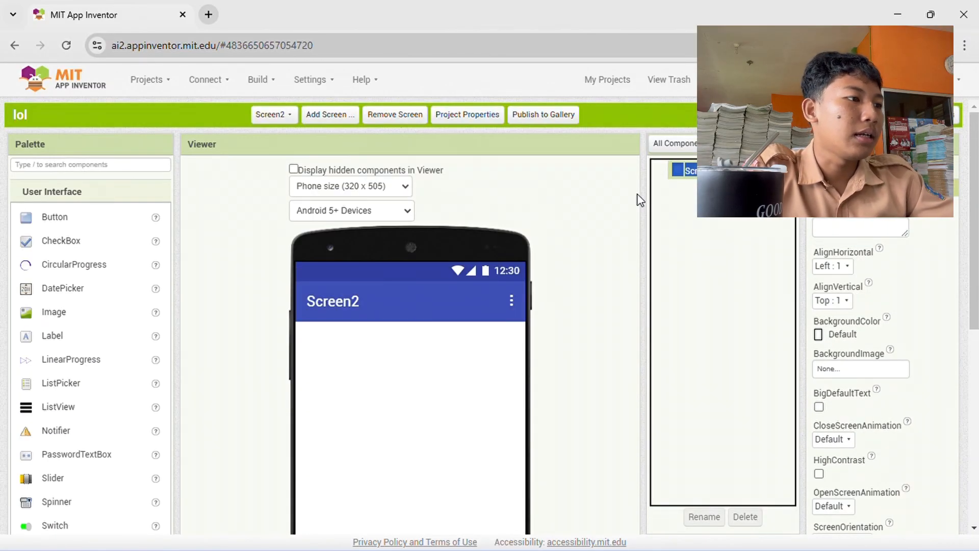
- Switch to Screen1 to look over its component list and return to Screen2
click(294, 115)
click(278, 139)
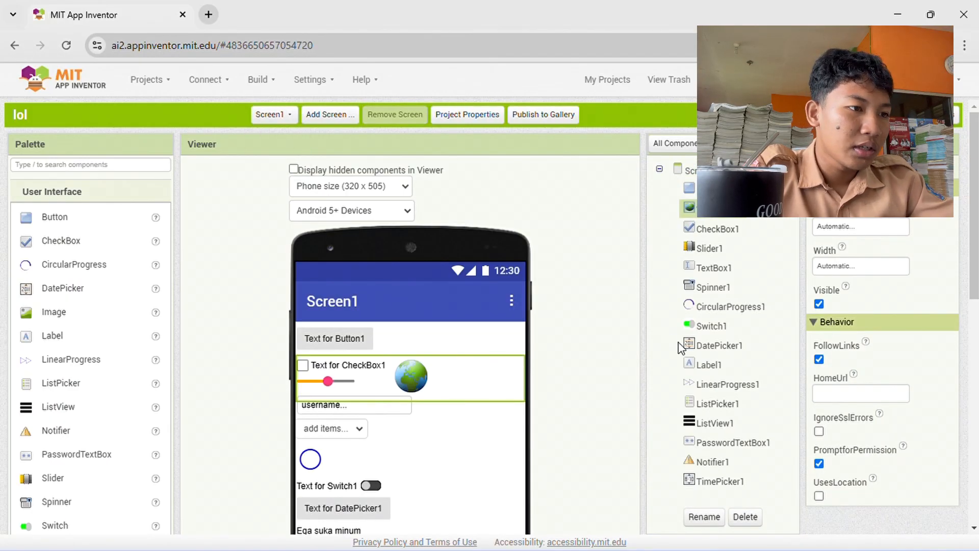
scroll(682, 348, down, 5)
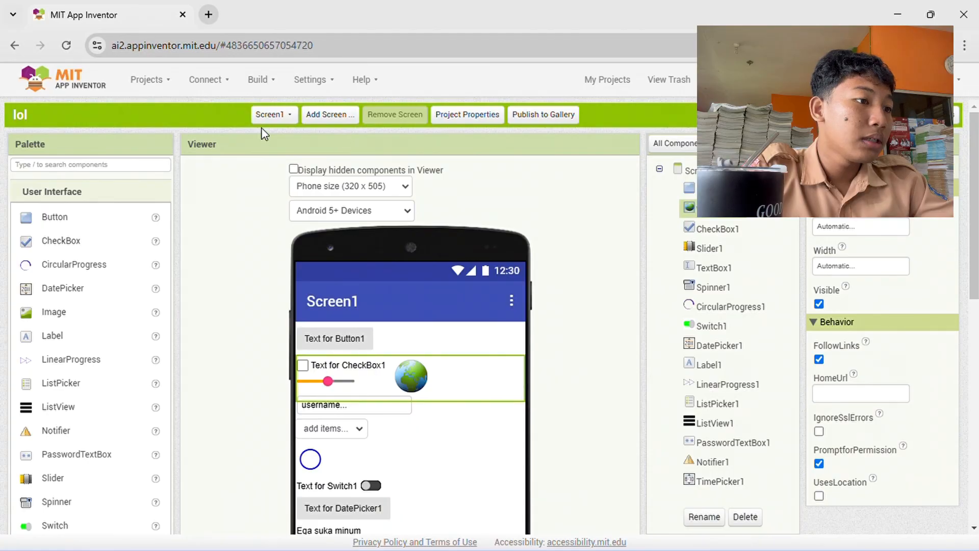
click(276, 114)
click(295, 157)
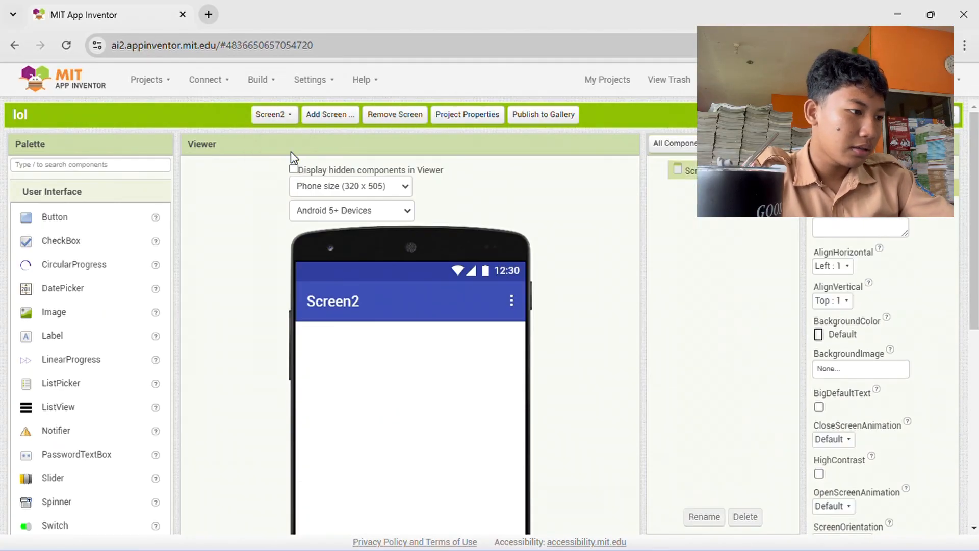
- Expand the Layout components and add a HorizontalArrangement to Screen2
scroll(363, 301, down, 3)
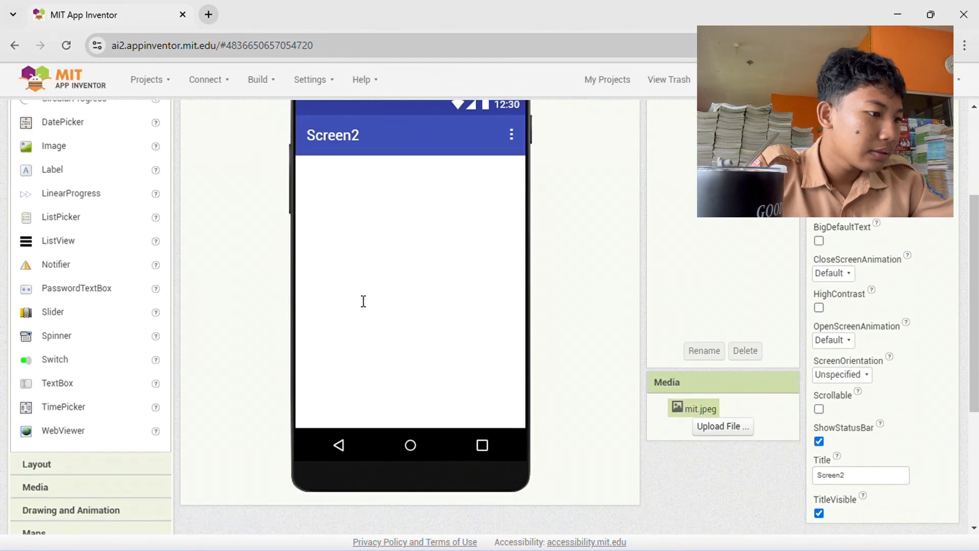
click(49, 463)
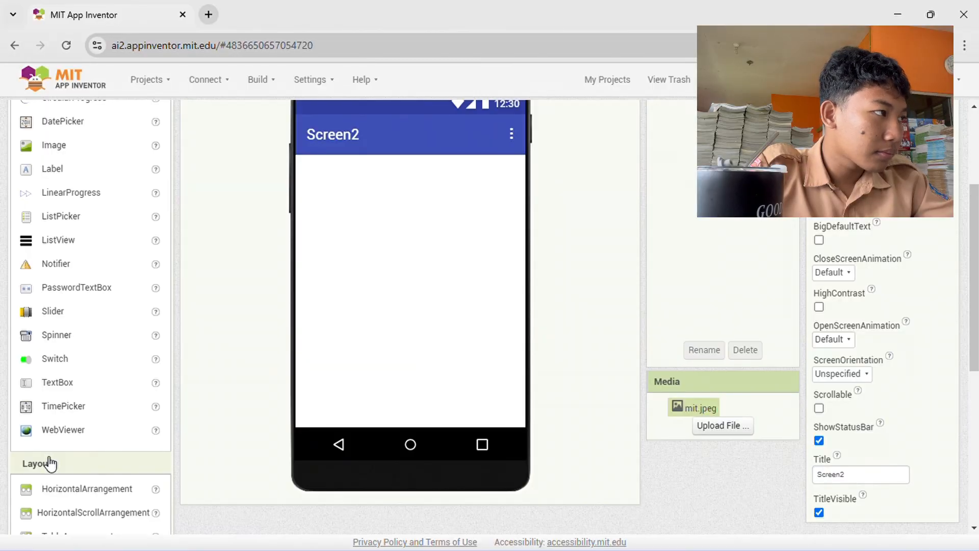
scroll(69, 464, down, 3)
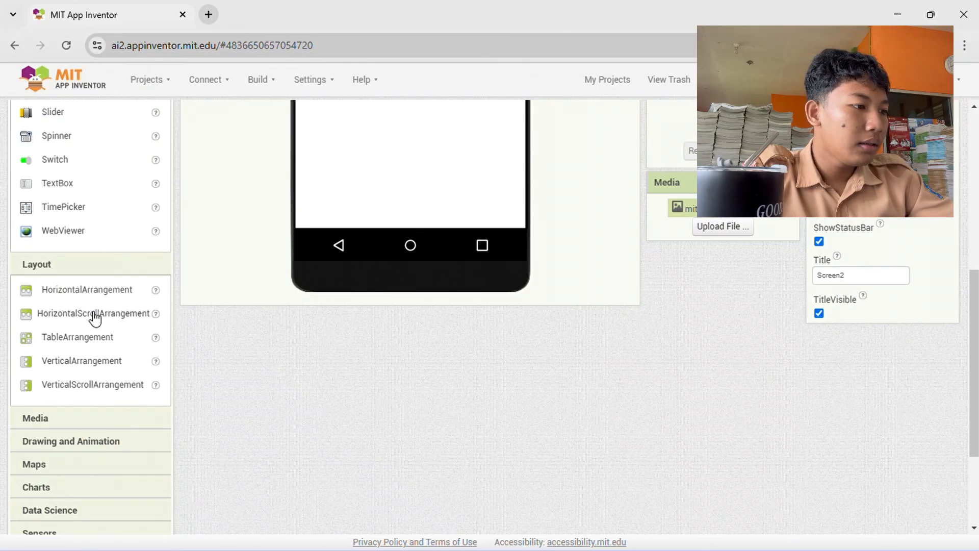
scroll(95, 316, up, 1)
click(114, 353)
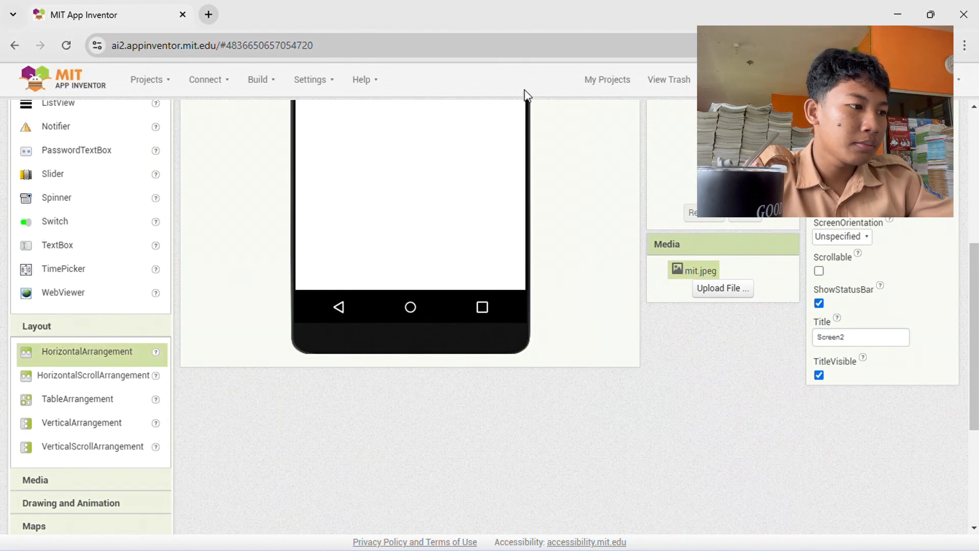
click(472, 145)
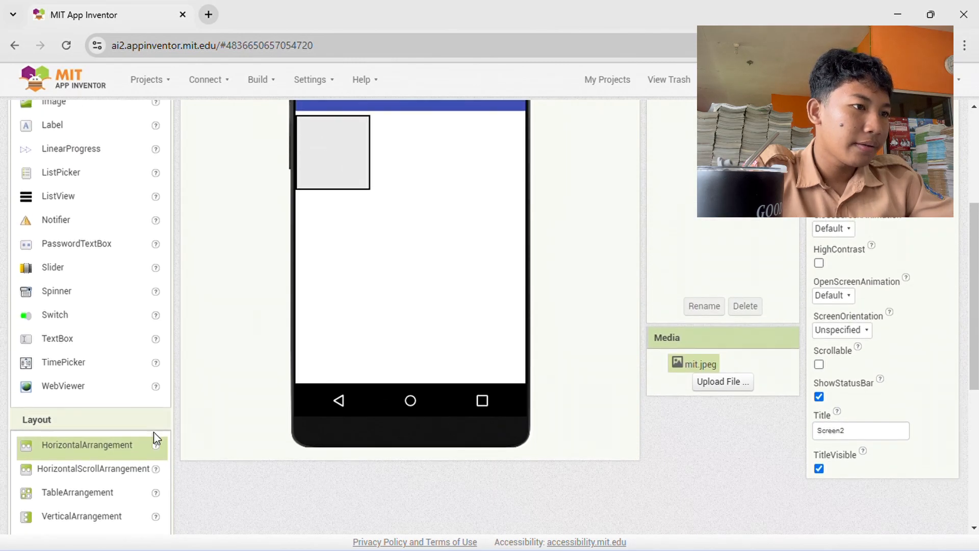
- Set both the Height and Width of the HorizontalArrangement to Fill parent
click(360, 166)
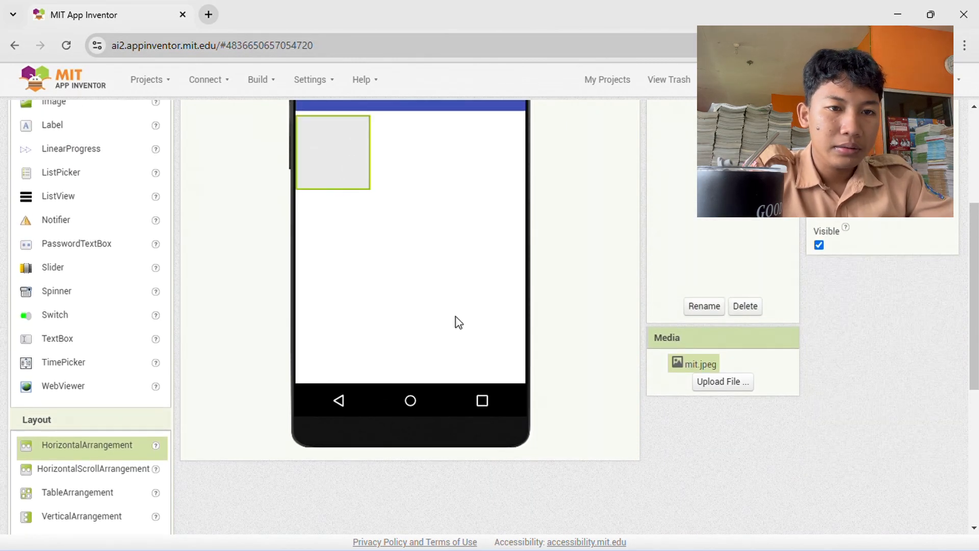
scroll(811, 204, up, 2)
scroll(811, 204, up, 1)
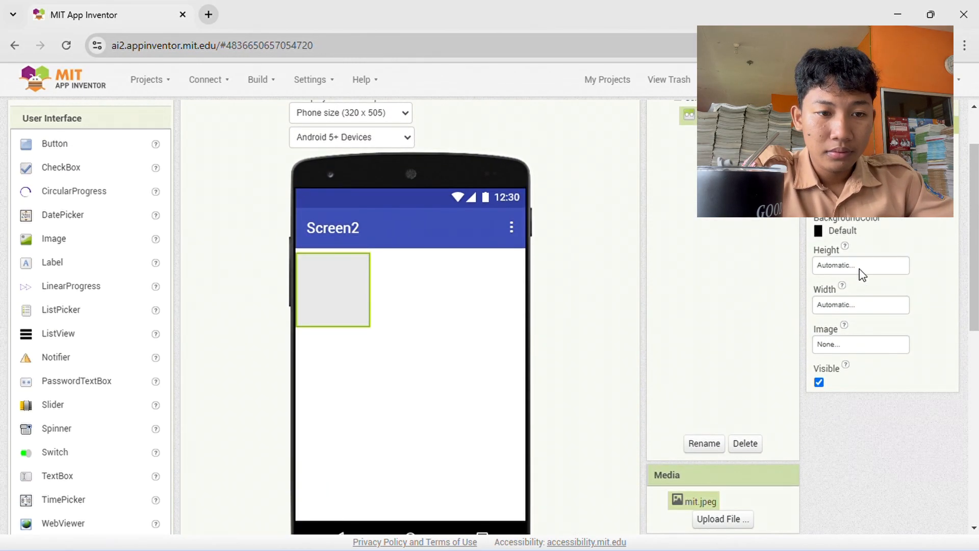
click(887, 267)
click(822, 281)
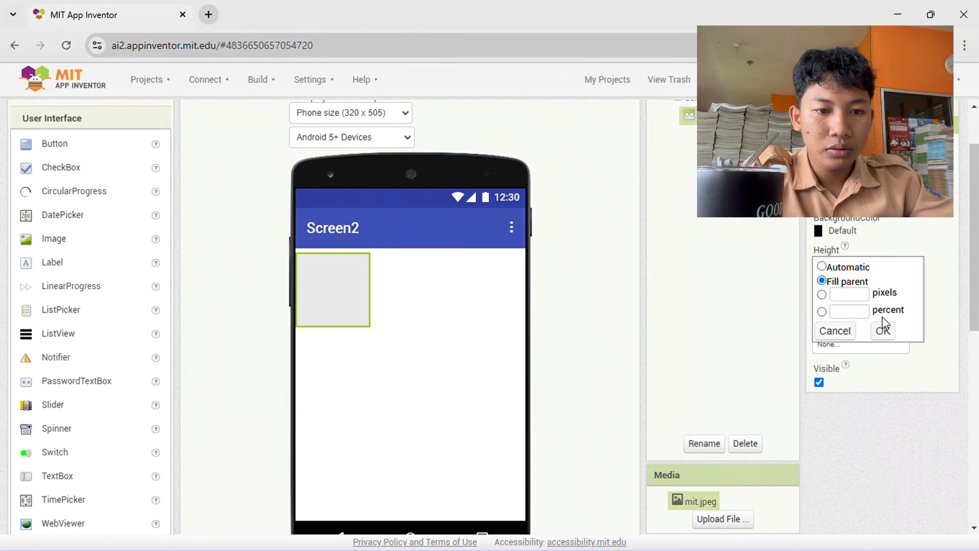
click(891, 335)
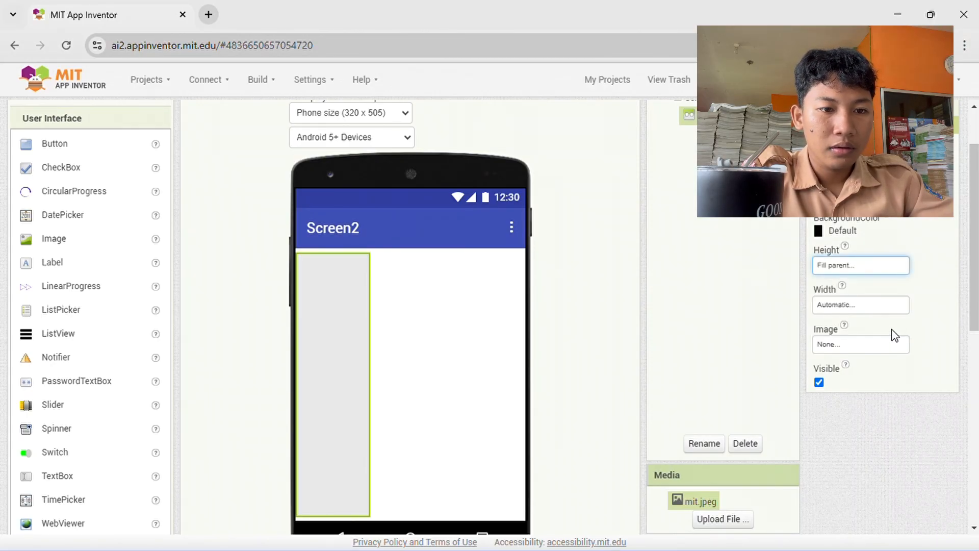
click(837, 309)
click(845, 325)
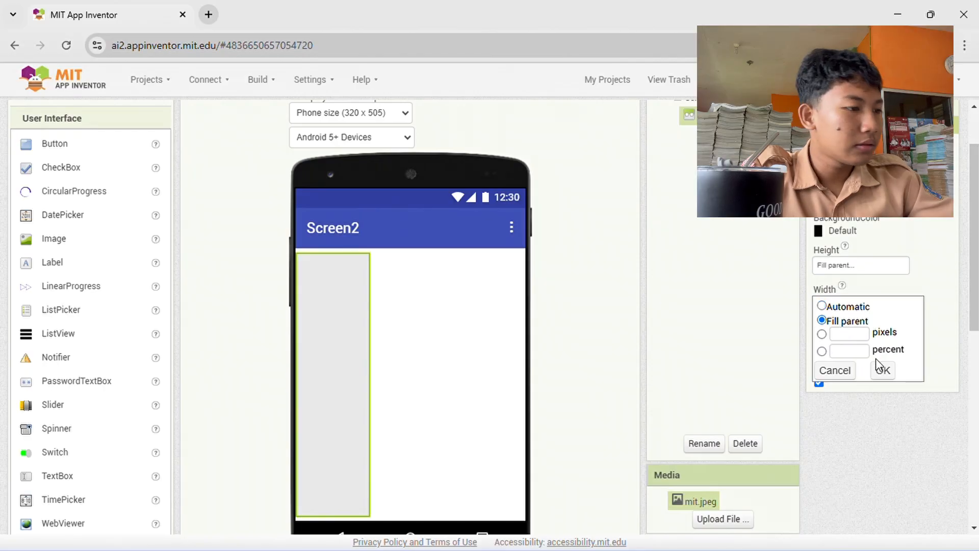
click(883, 370)
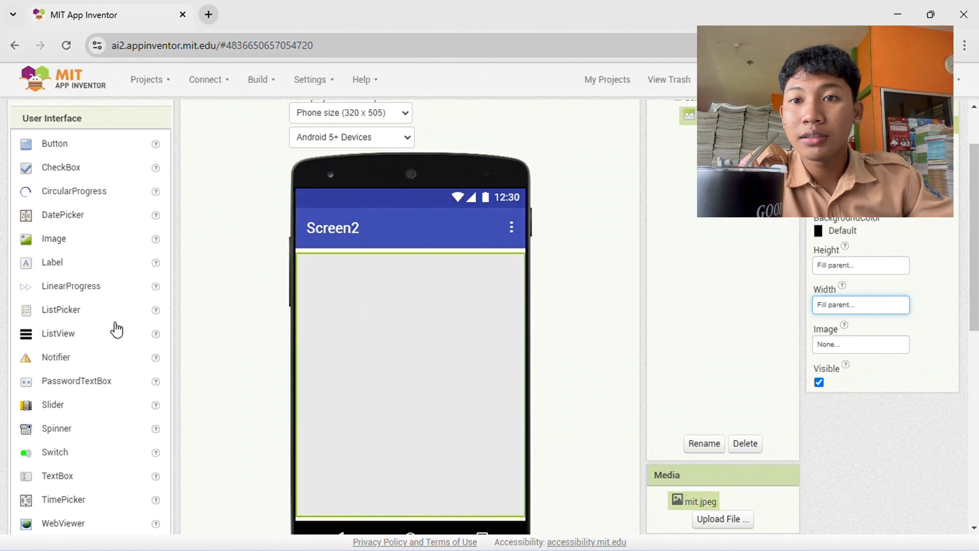
- Place three buttons side by side inside the HorizontalArrangement
click(104, 196)
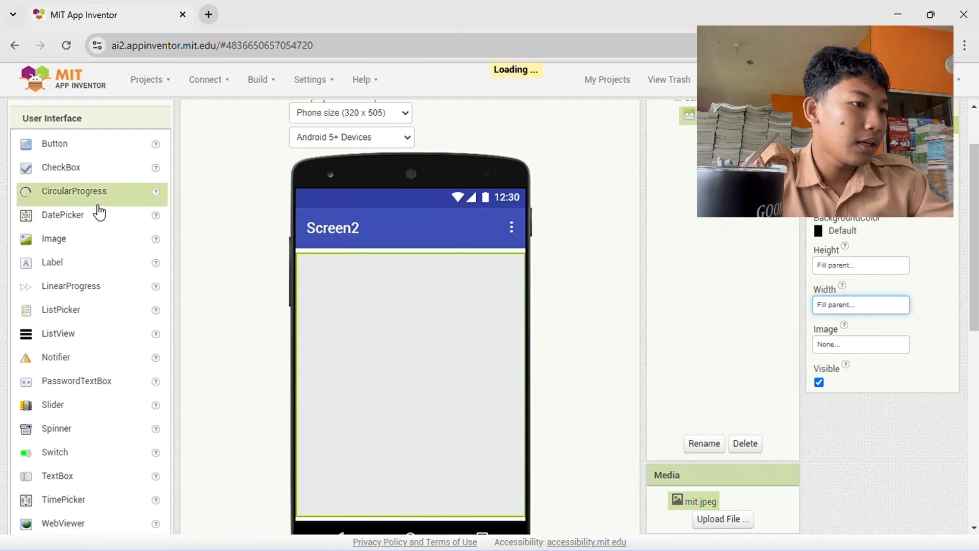
drag(71, 149, 338, 292)
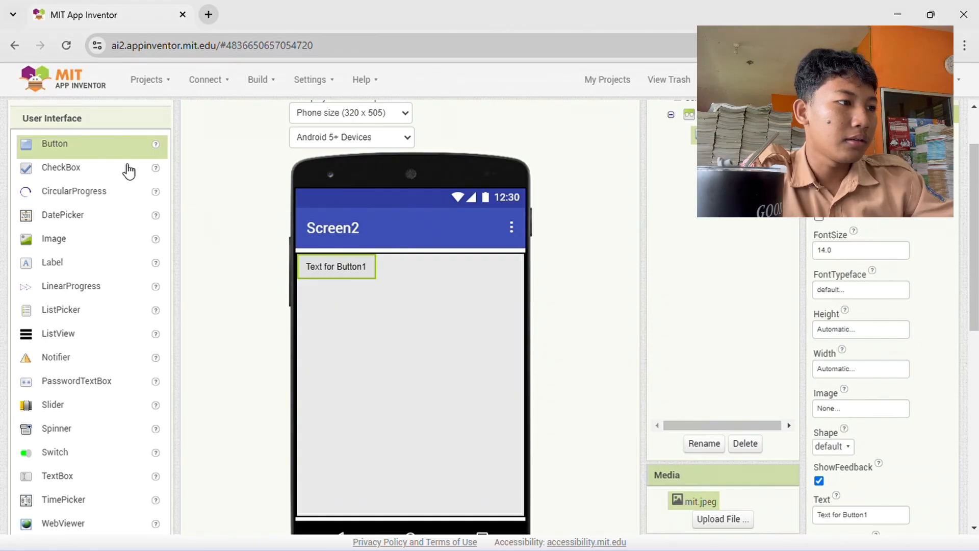
drag(107, 151, 437, 273)
drag(226, 172, 503, 269)
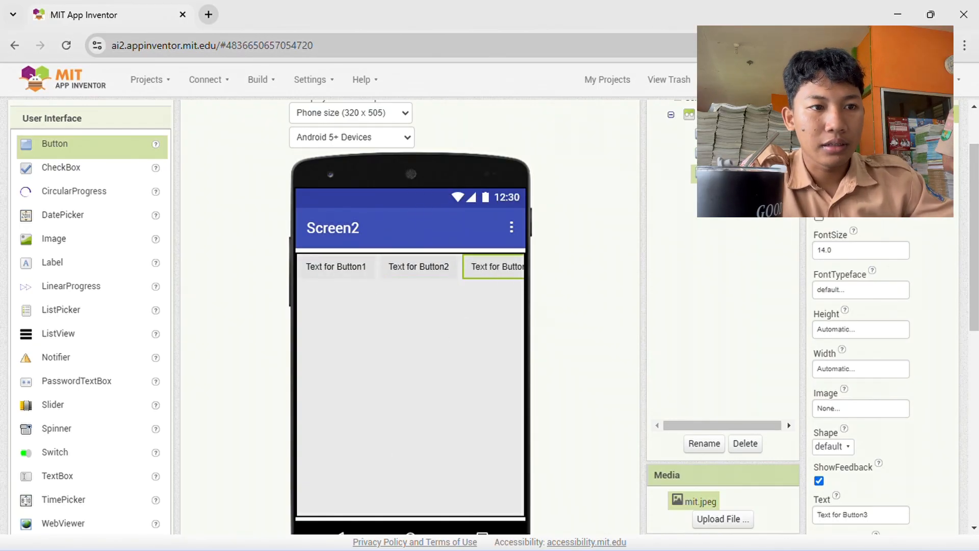
- Delete the HorizontalArrangement together with its three buttons from Screen2
click(691, 115)
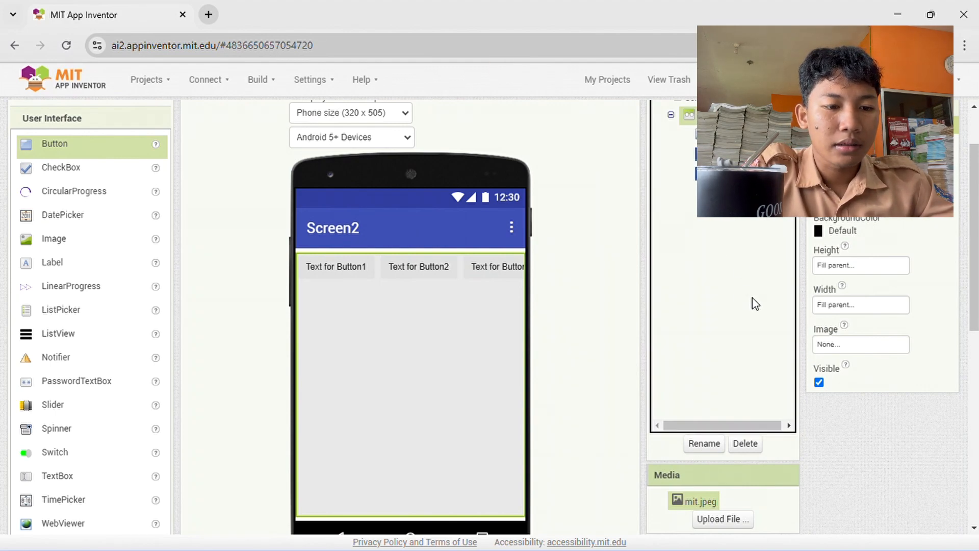
click(749, 444)
click(519, 330)
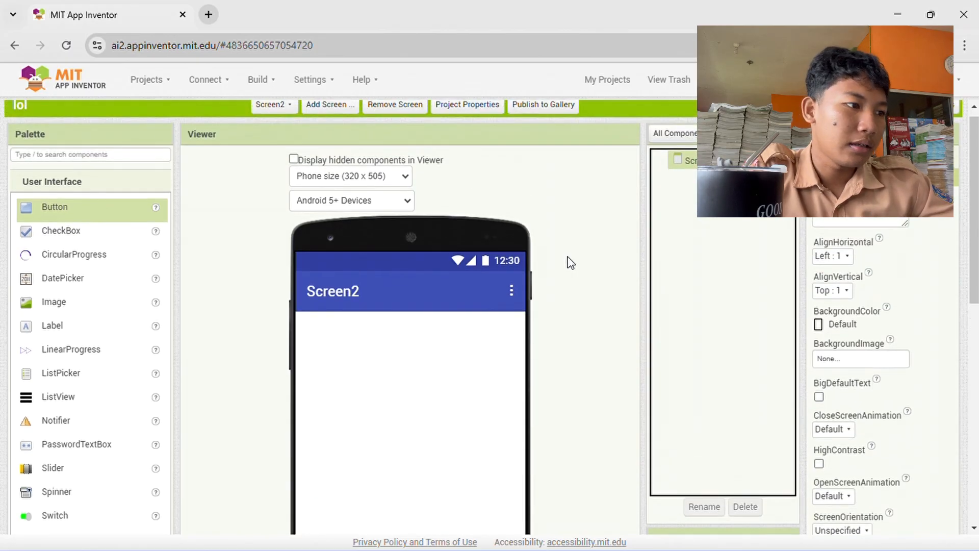
- Add a HorizontalScrollArrangement to Screen2 and set its Height and Width to Fill parent
scroll(95, 463, down, 4)
drag(80, 467, 429, 172)
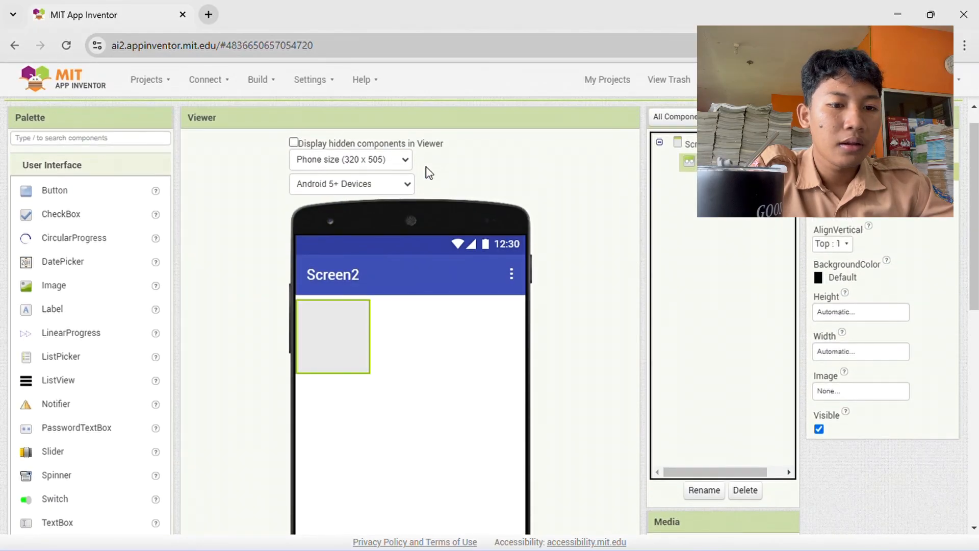
click(855, 317)
click(847, 327)
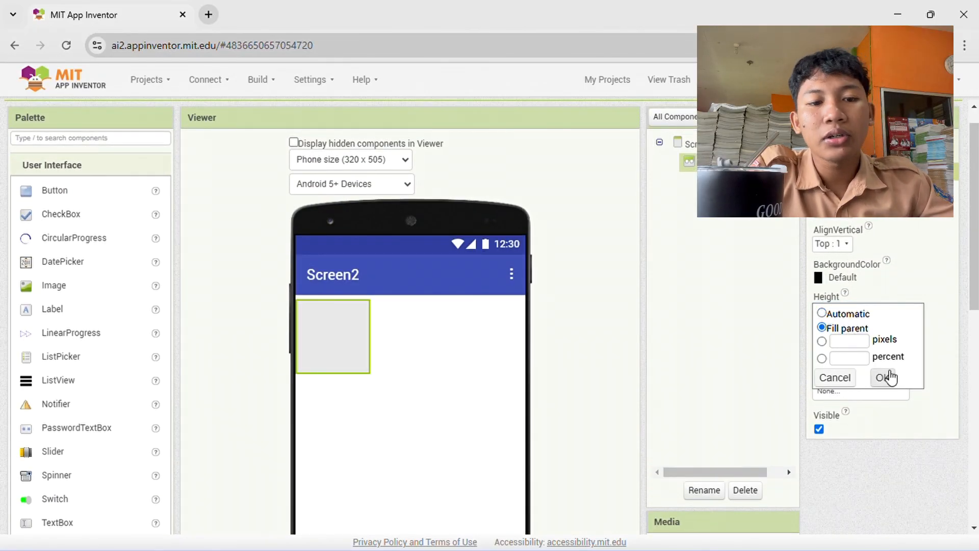
click(883, 377)
click(868, 355)
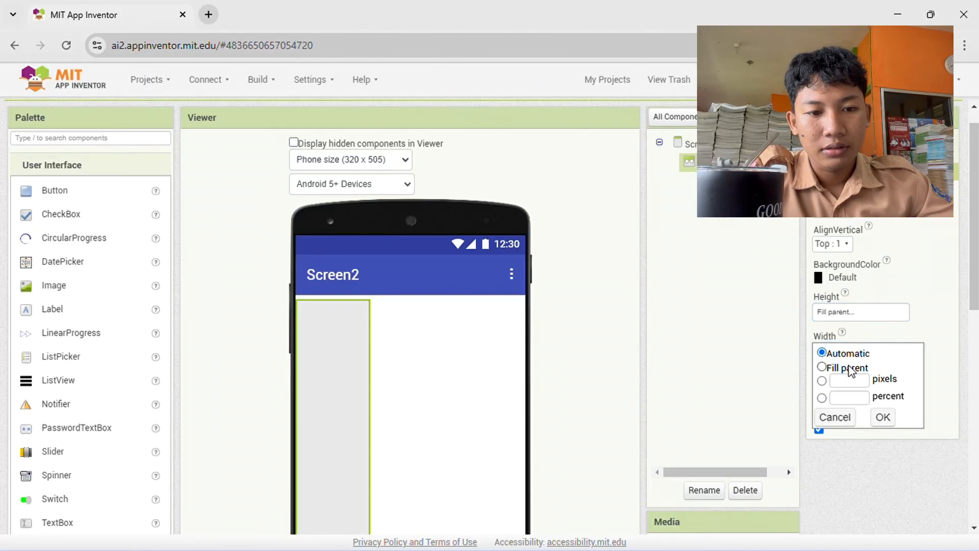
click(829, 367)
click(883, 417)
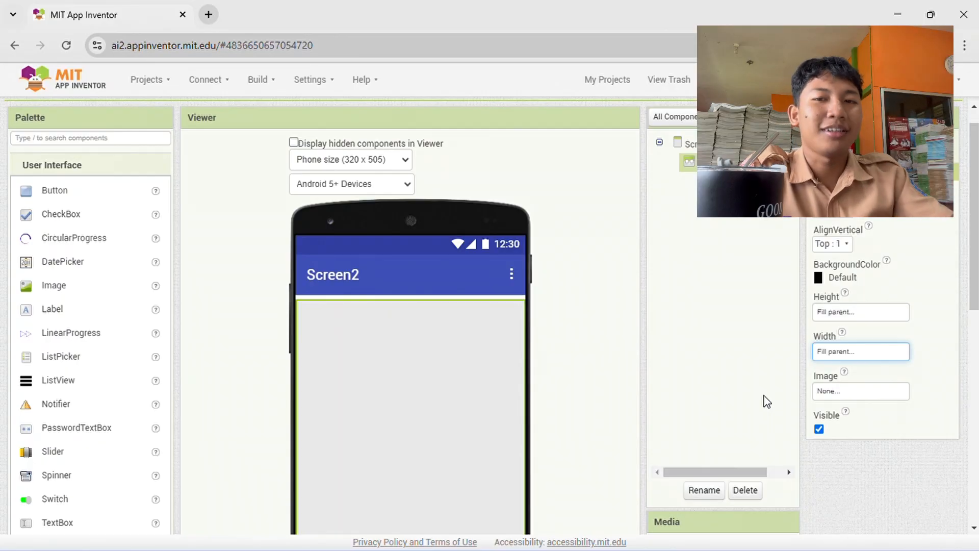
scroll(612, 394, down, 3)
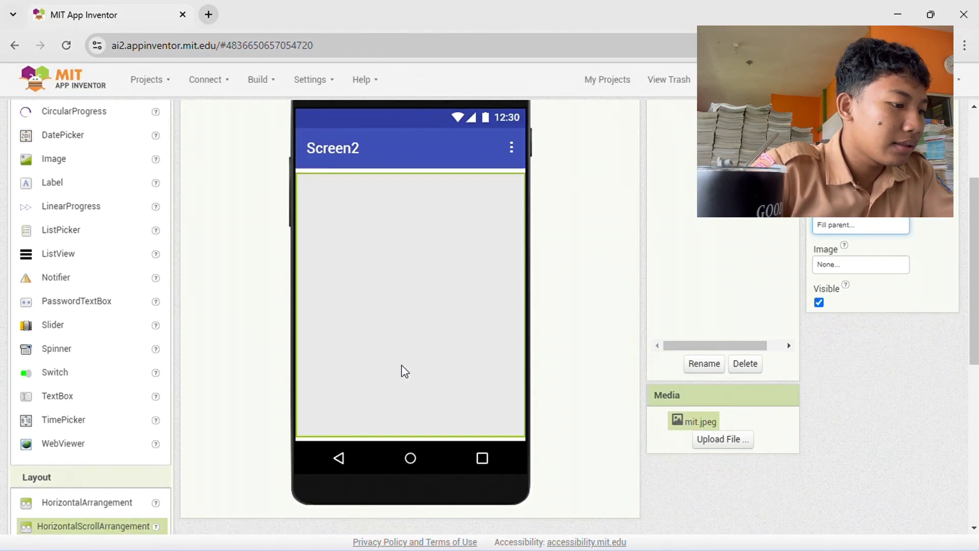
scroll(136, 492, down, 2)
drag(116, 447, 550, 147)
scroll(551, 149, up, 2)
scroll(234, 249, down, 1)
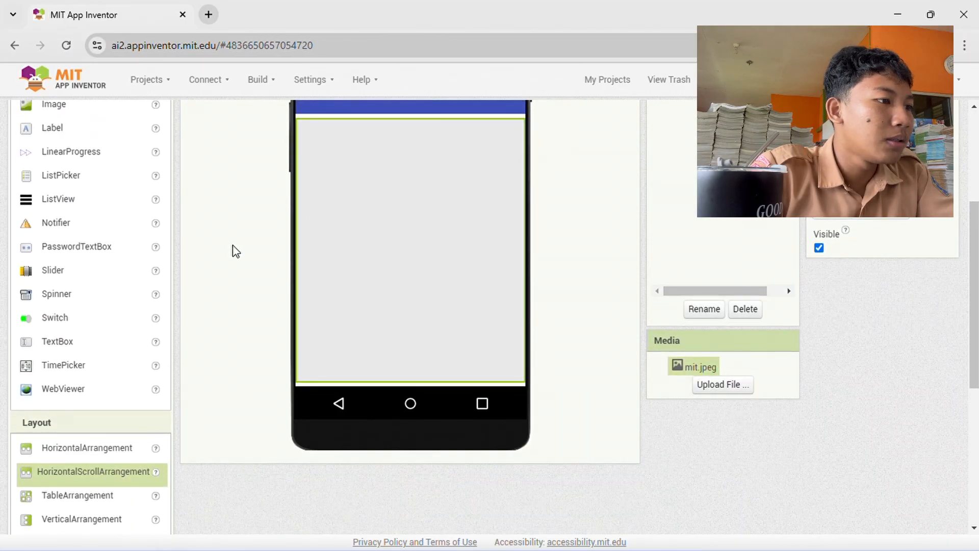
- Place three buttons in a row inside the HorizontalScrollArrangement, with Button3 after Button2
scroll(234, 249, up, 4)
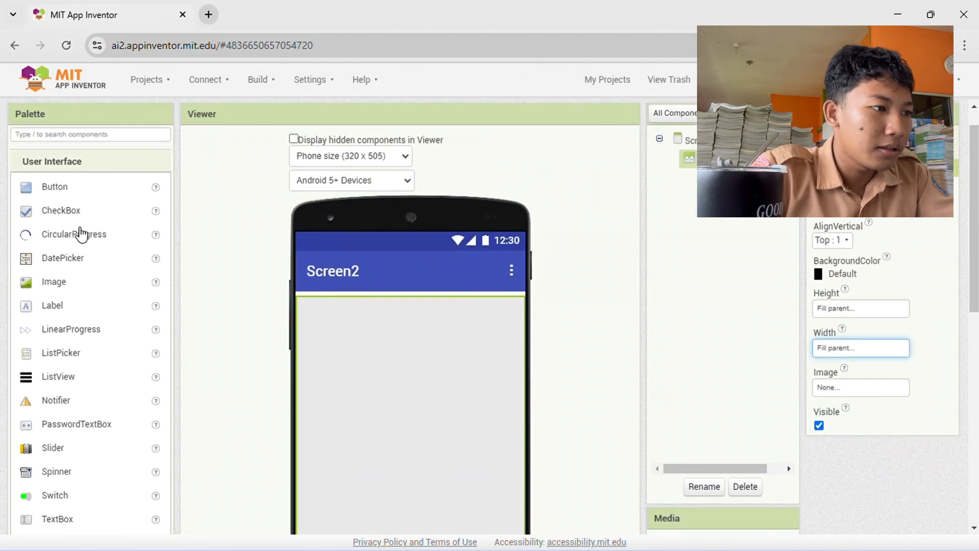
click(114, 188)
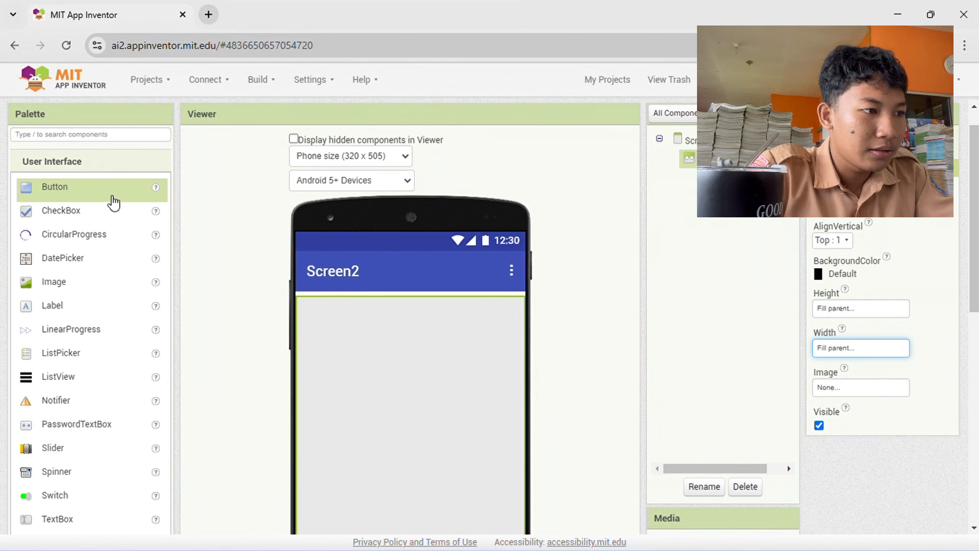
drag(114, 187, 381, 339)
drag(126, 195, 462, 317)
drag(159, 201, 526, 310)
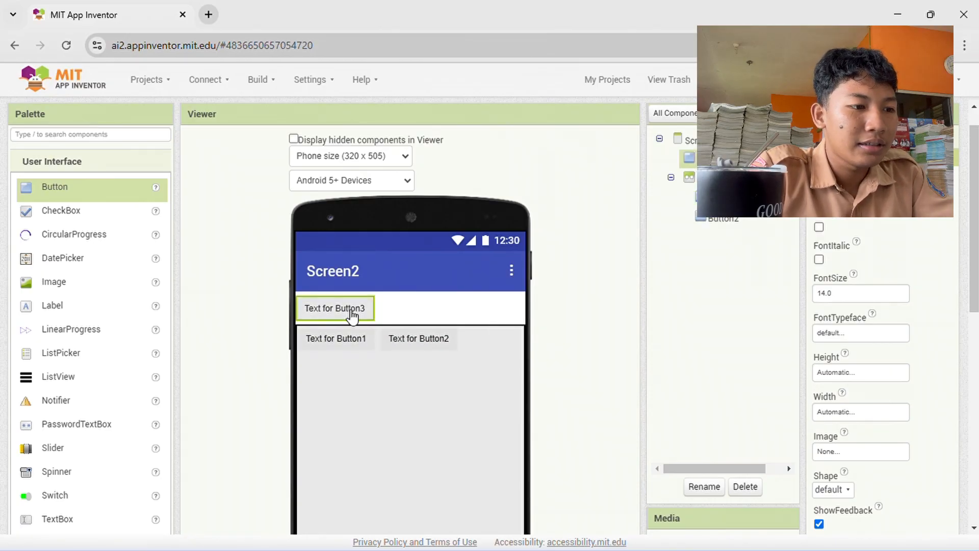
drag(356, 317, 497, 353)
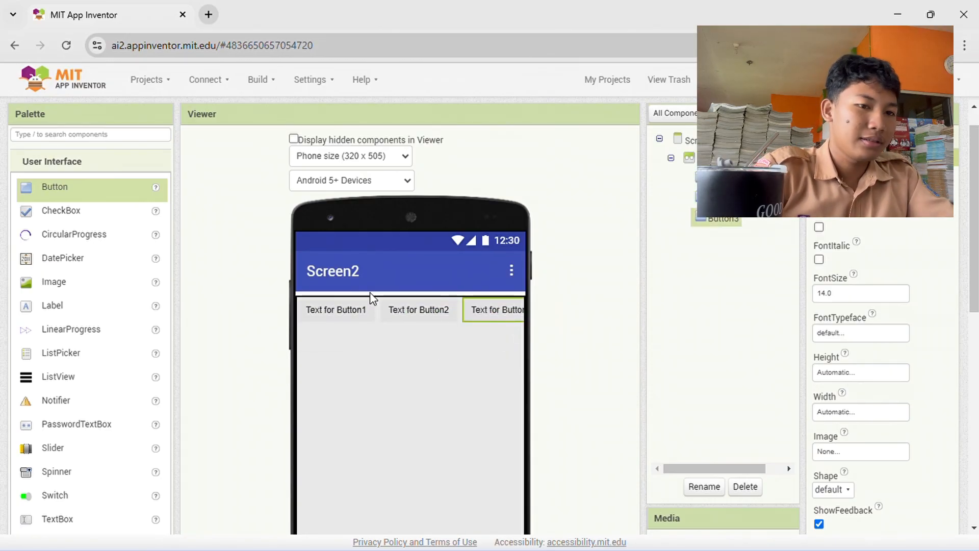
- Delete Button3 and Button2 from the HorizontalScrollArrangement
drag(729, 299, 653, 166)
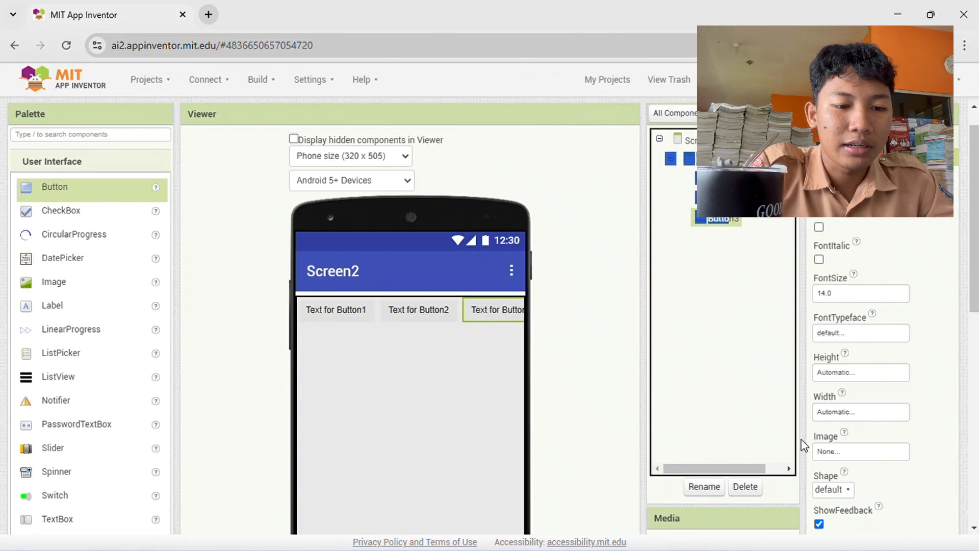
click(754, 491)
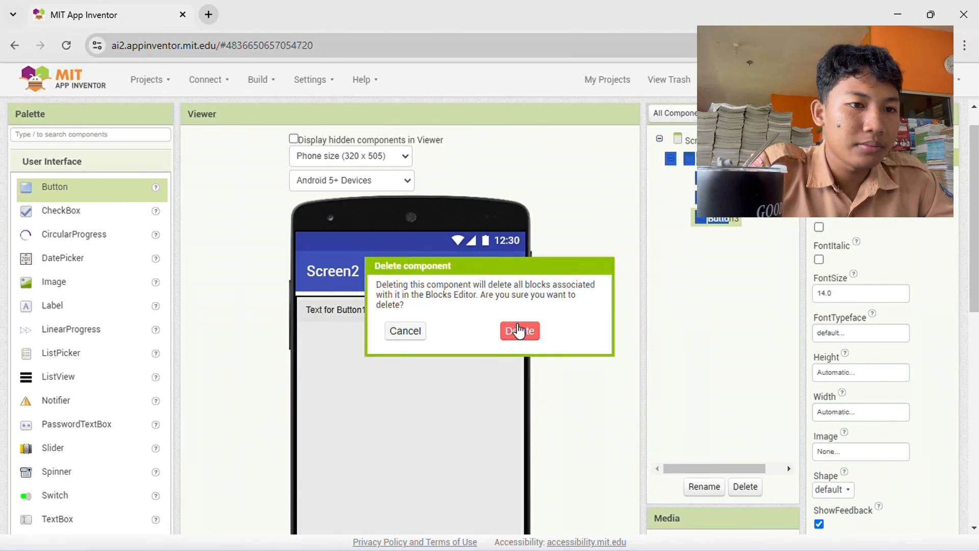
click(519, 330)
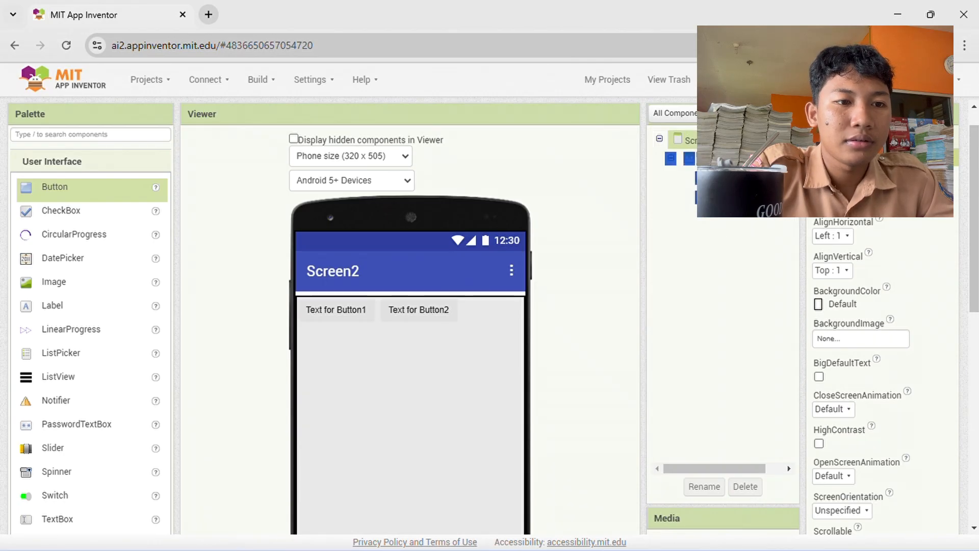
click(719, 198)
drag(718, 198, 689, 164)
key(Delete)
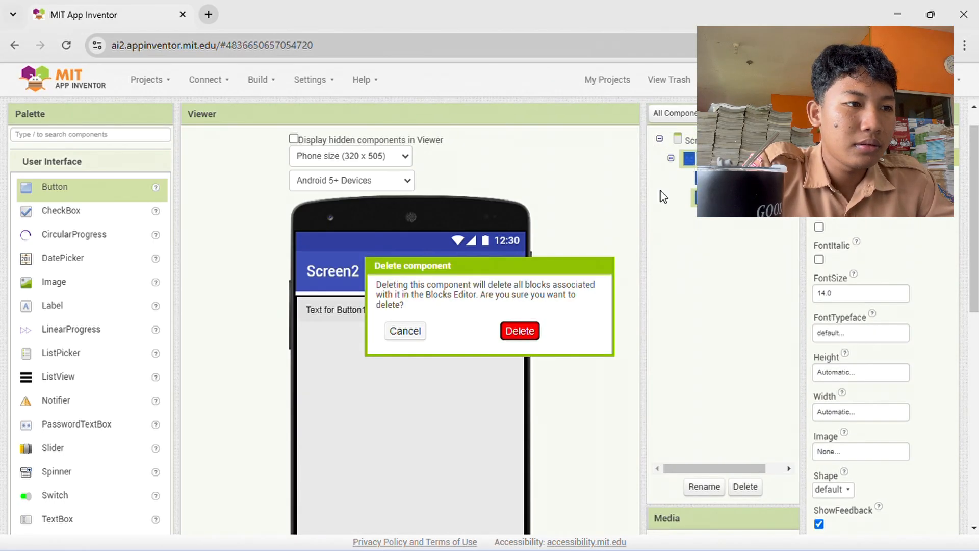
click(530, 334)
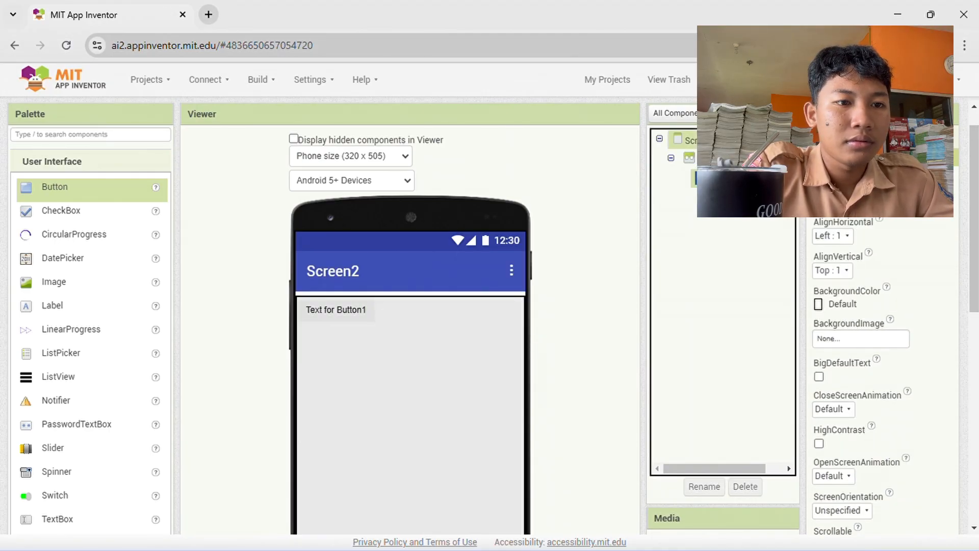
- Delete the remaining Button1 from Screen2 and select the HorizontalScrollArrangement
drag(684, 169, 704, 169)
click(651, 157)
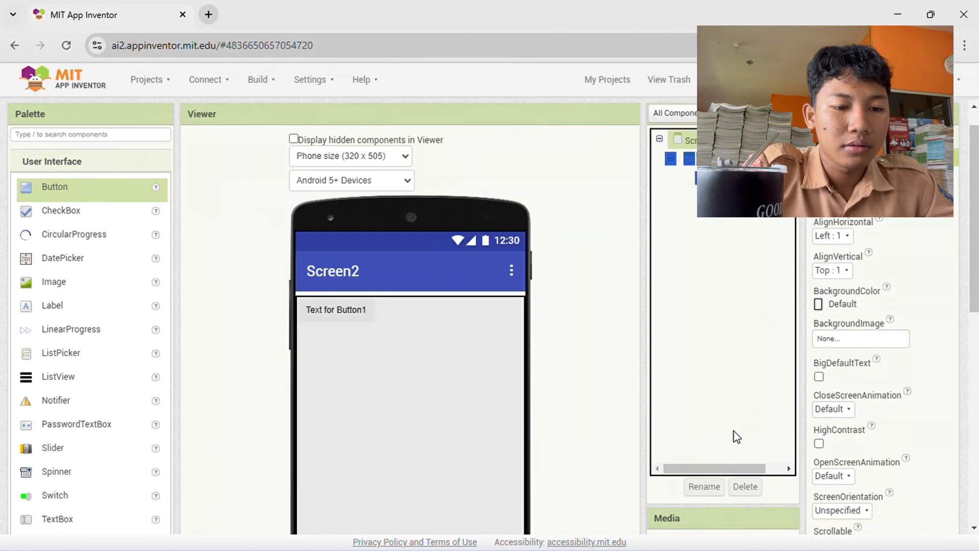
click(742, 497)
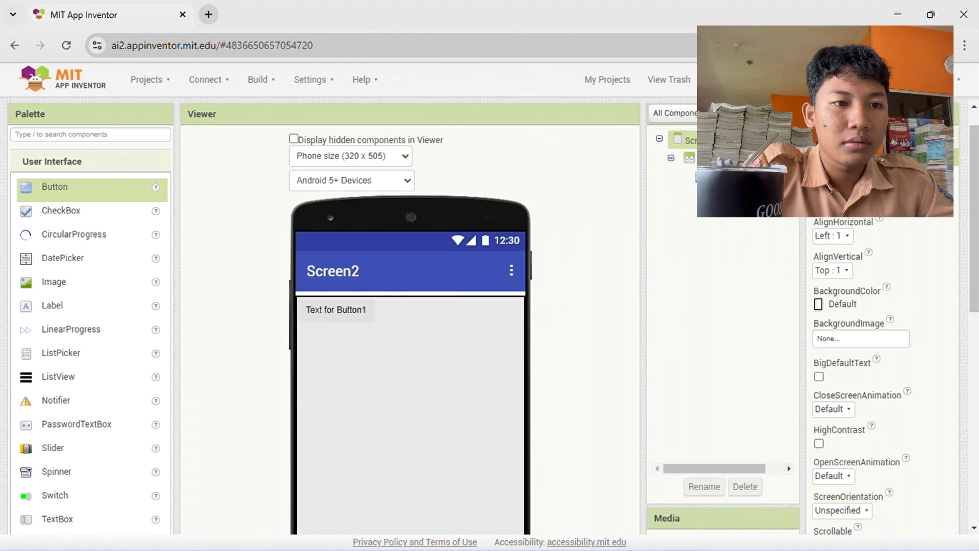
click(712, 176)
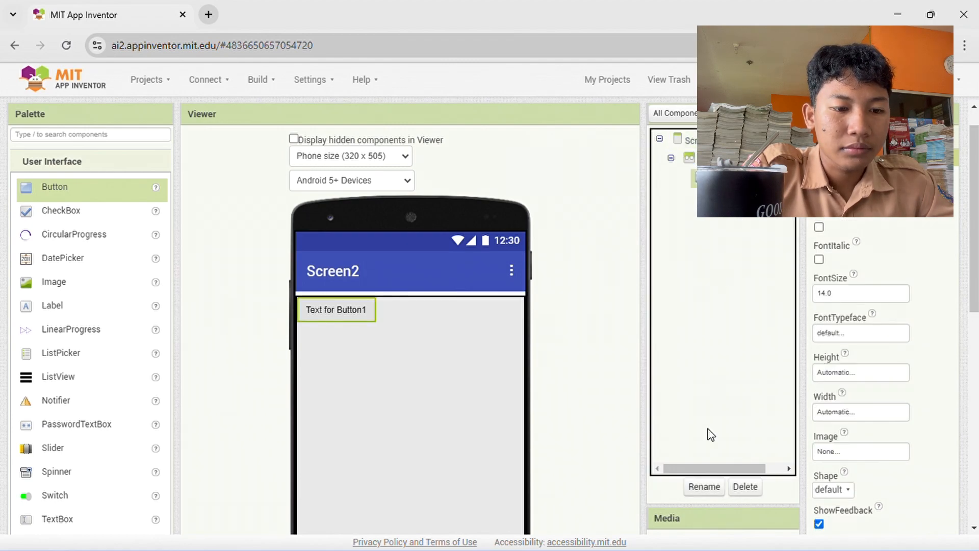
click(746, 487)
click(528, 332)
click(689, 158)
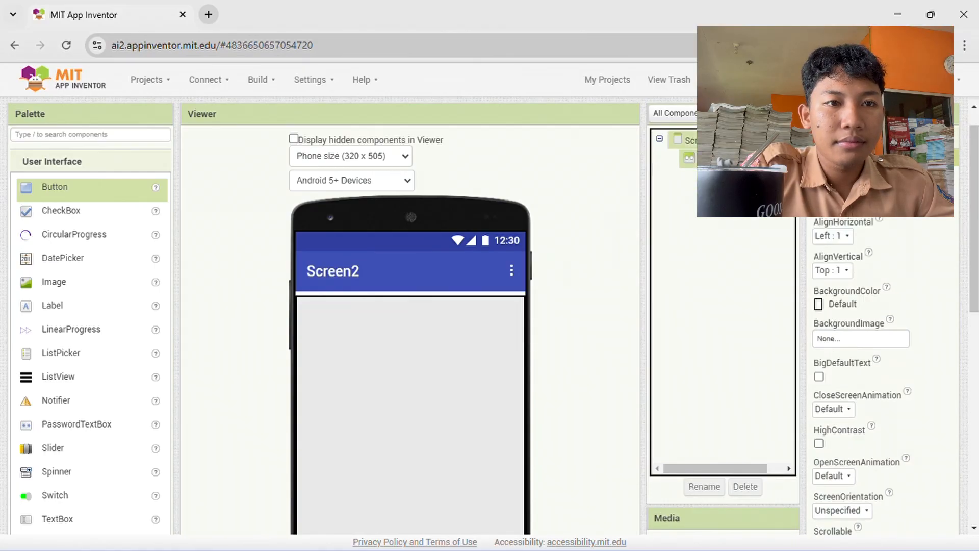
- Delete the HorizontalScrollArrangement from Screen2
click(745, 486)
click(512, 333)
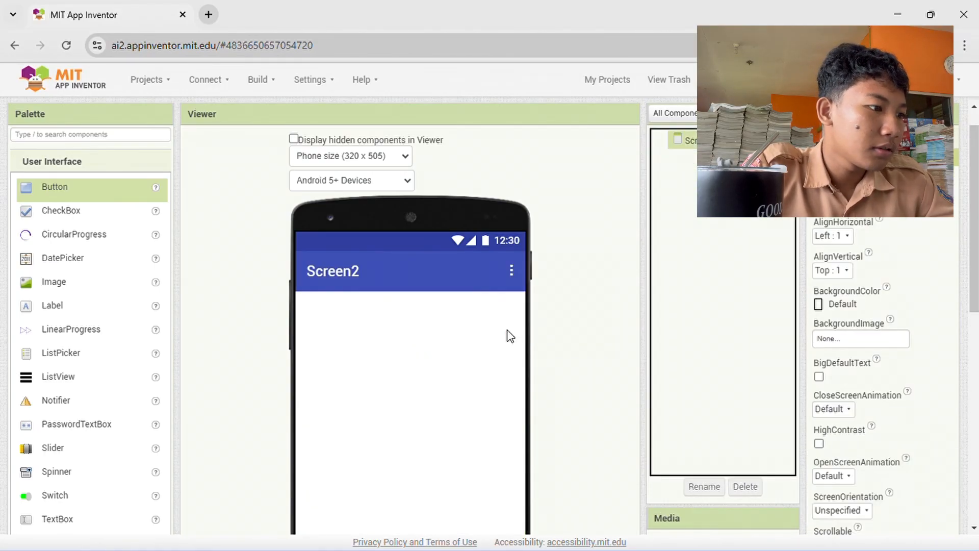
- Look over the TableArrangement, VerticalArrangement and VerticalScrollArrangement components in the Layout category
scroll(40, 393, down, 7)
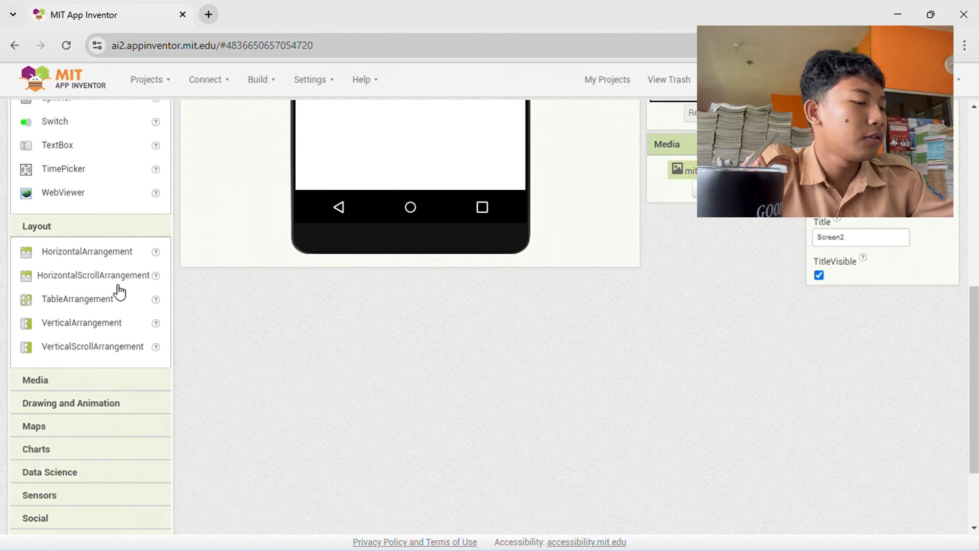
drag(119, 293, 310, 184)
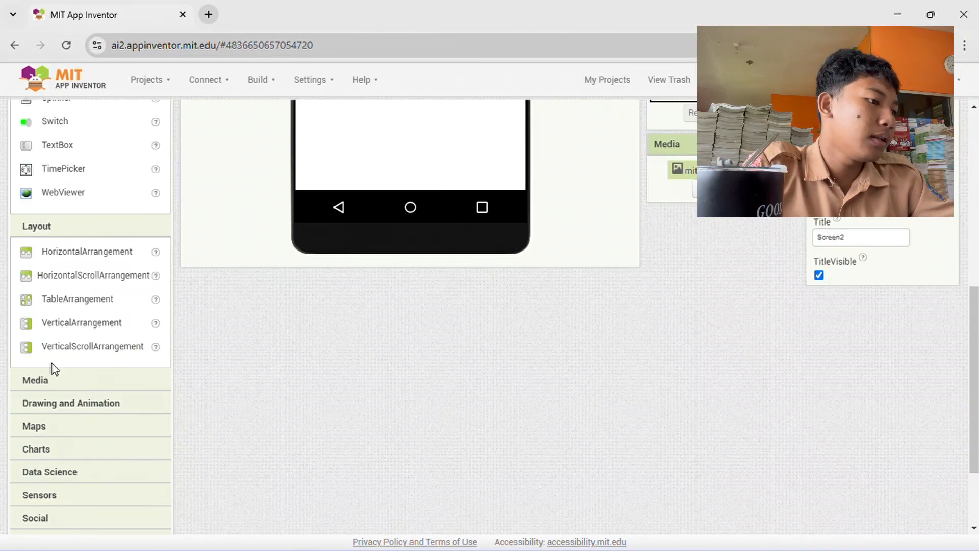
click(108, 327)
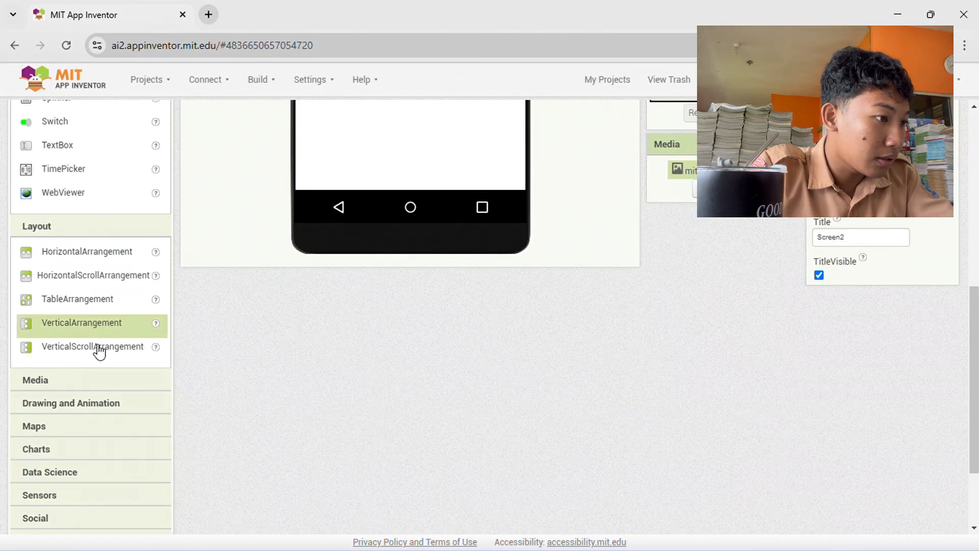
scroll(99, 352, down, 2)
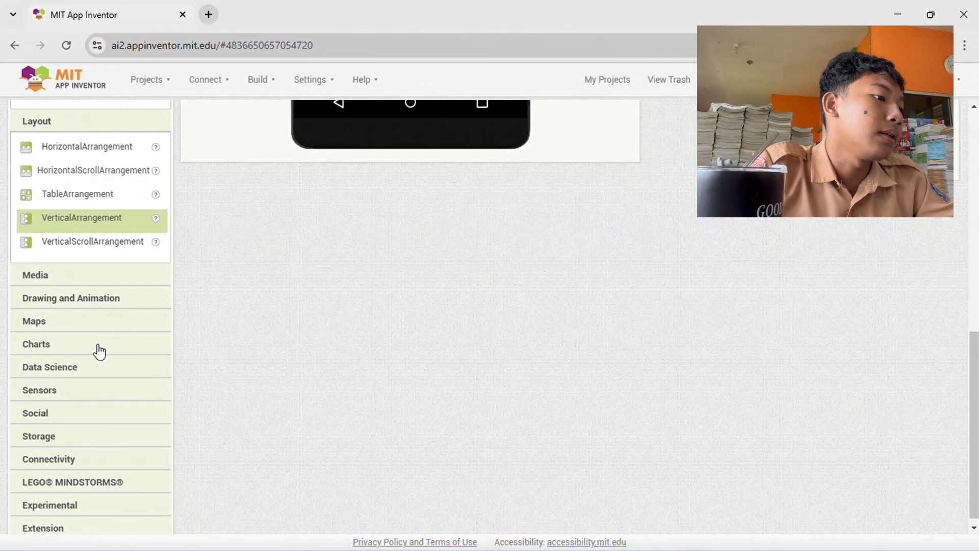
- Expand the Media component category and add a Camcorder to Screen2
click(89, 280)
scroll(127, 365, down, 1)
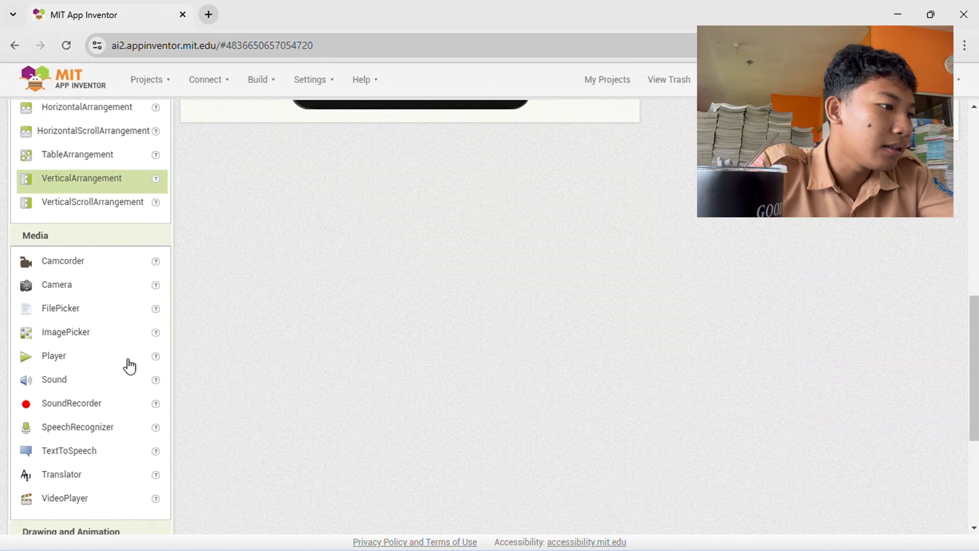
scroll(71, 262, up, 1)
drag(61, 302, 361, 117)
scroll(369, 163, up, 2)
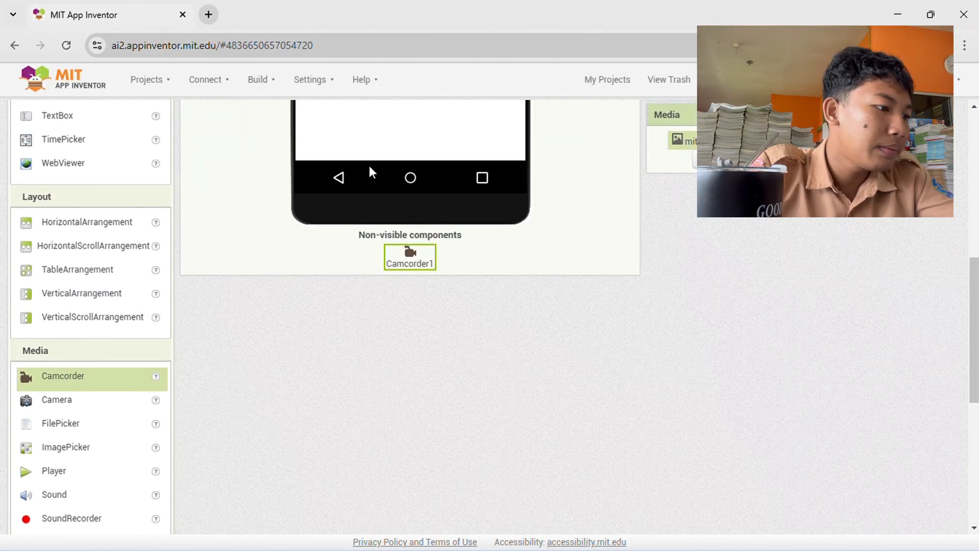
- Try to add the Camera, FilePicker and ImagePicker media components to Screen2
drag(78, 408, 332, 254)
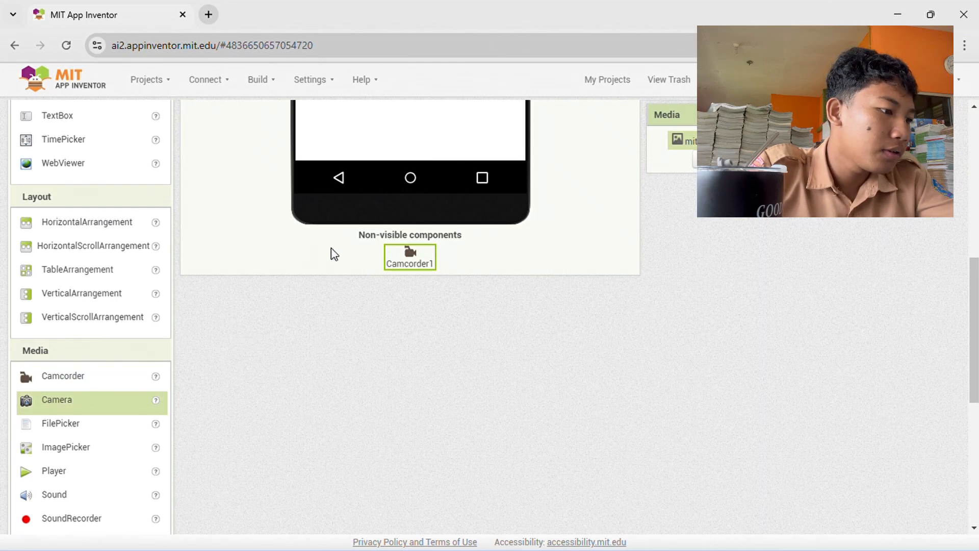
drag(94, 425, 225, 314)
drag(113, 452, 606, 131)
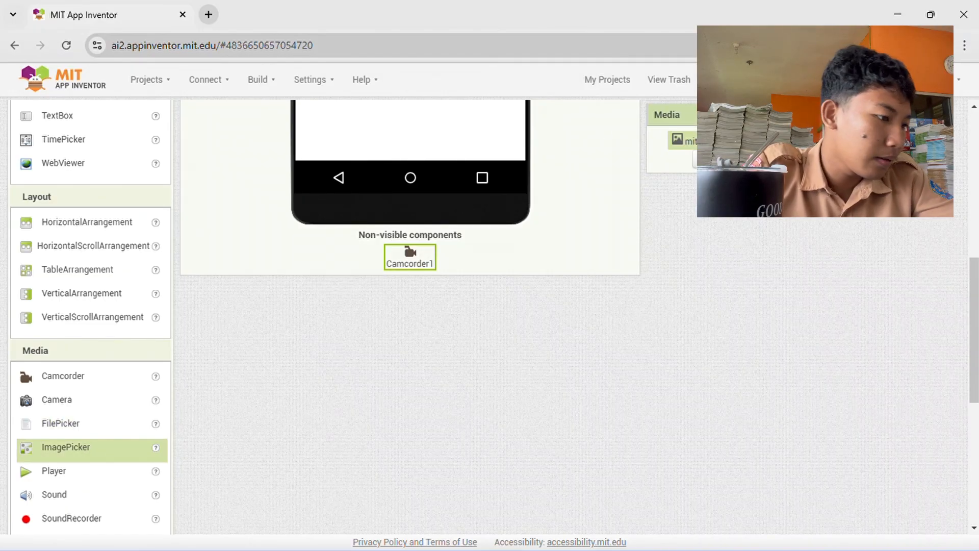
- Add the Player and Sound media components to Screen2
drag(88, 485, 379, 116)
drag(103, 502, 335, 140)
- Try to add the SoundRecorder, SpeechRecognizer and TextToSpeech media components to Screen2
scroll(151, 342, down, 3)
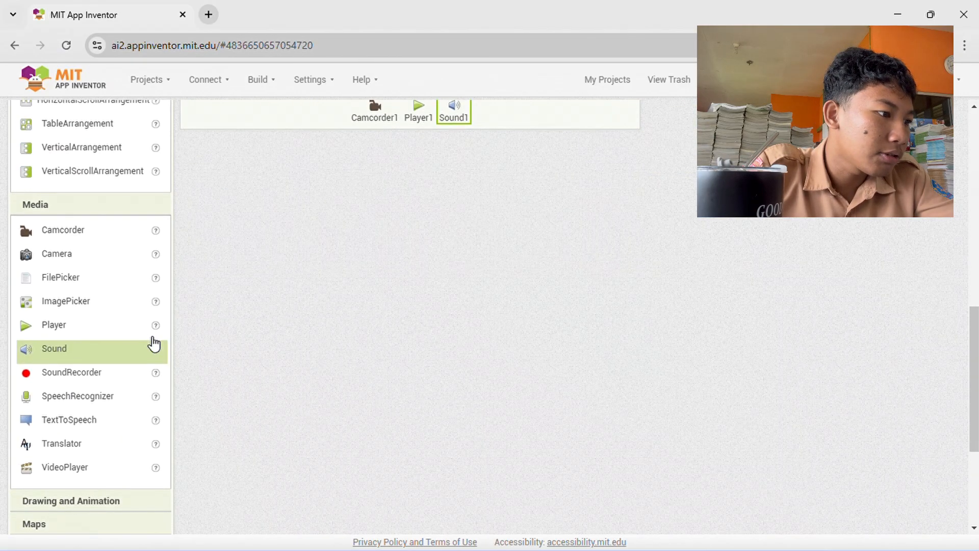
drag(114, 372, 336, 120)
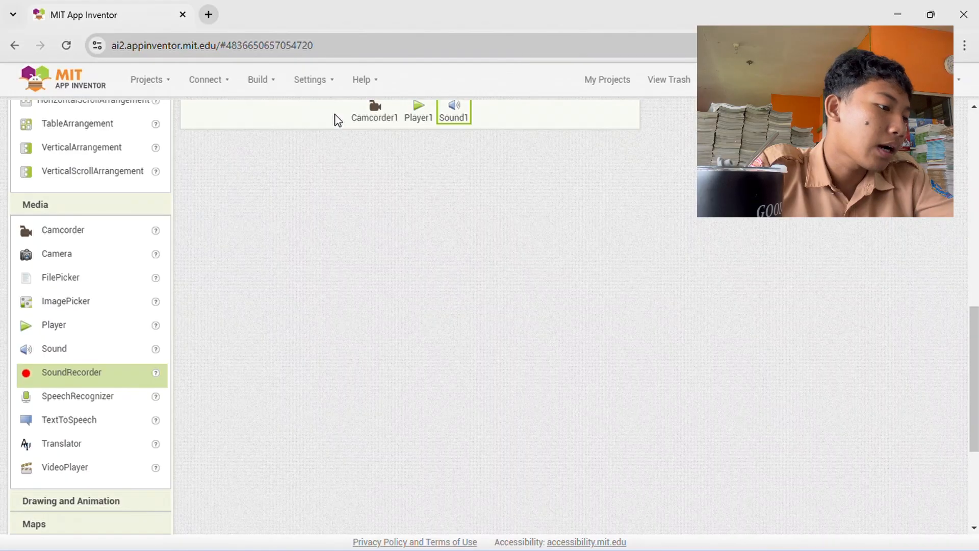
drag(92, 402, 313, 109)
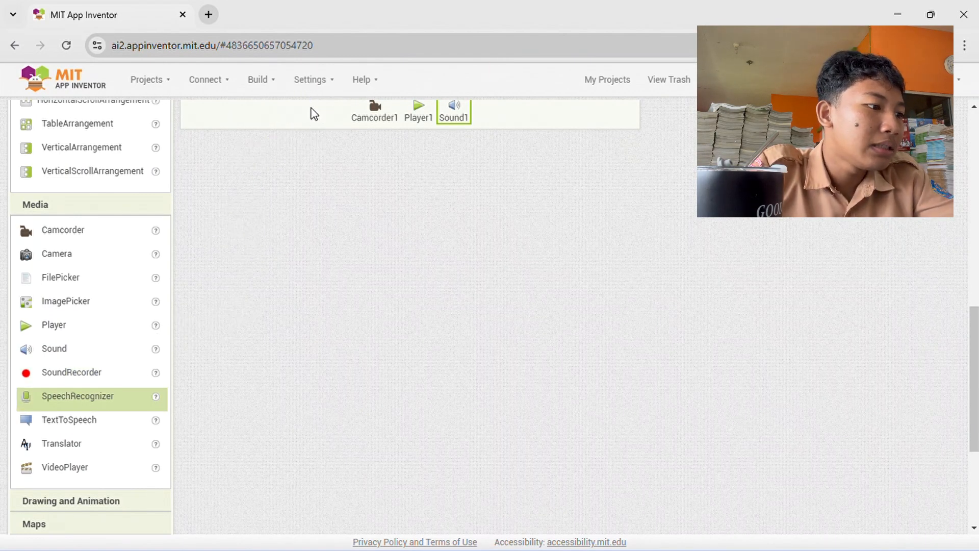
scroll(314, 113, up, 2)
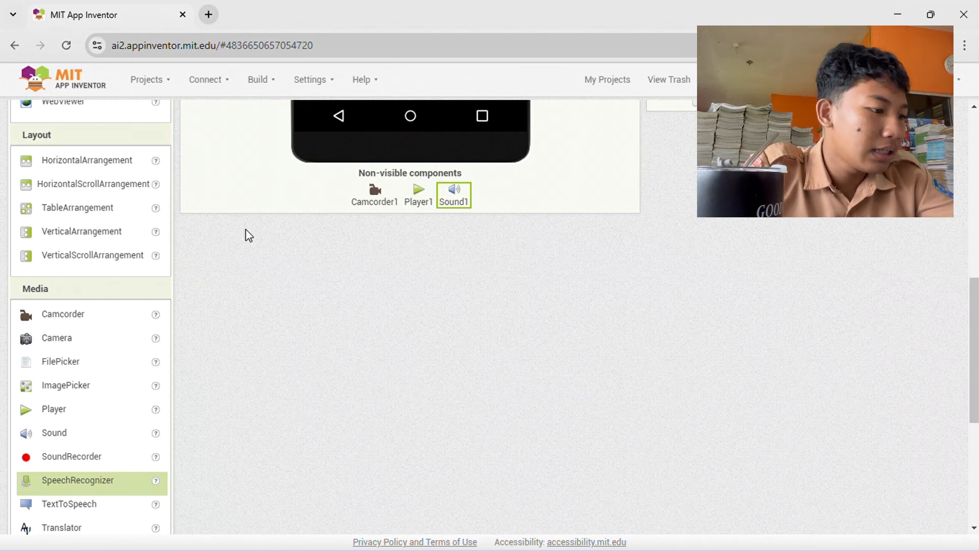
scroll(103, 381, down, 1)
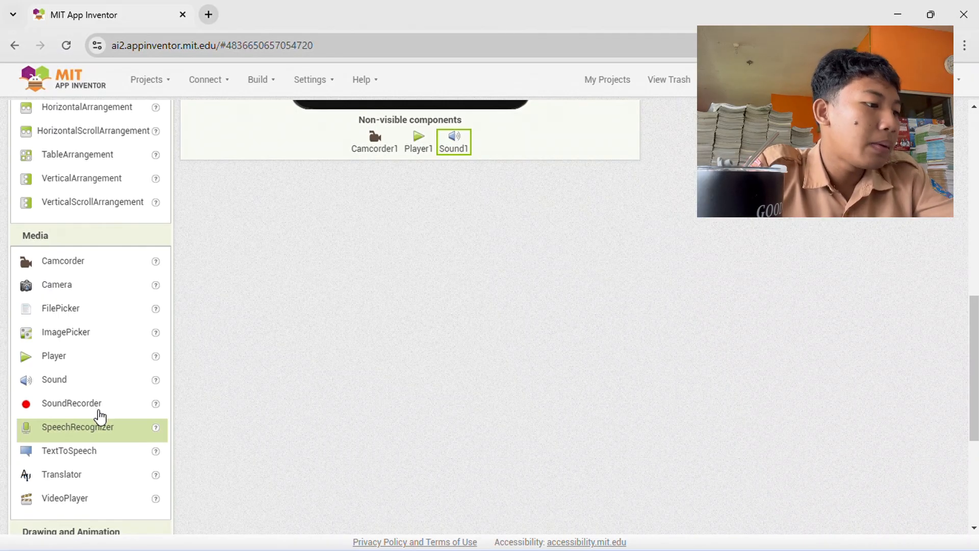
click(79, 449)
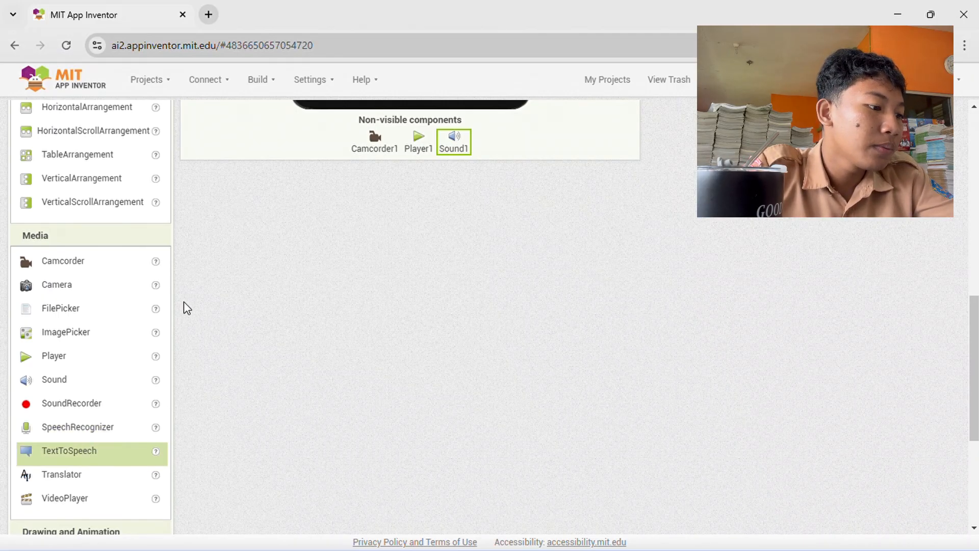
drag(122, 456, 278, 120)
scroll(278, 117, up, 4)
scroll(278, 118, down, 5)
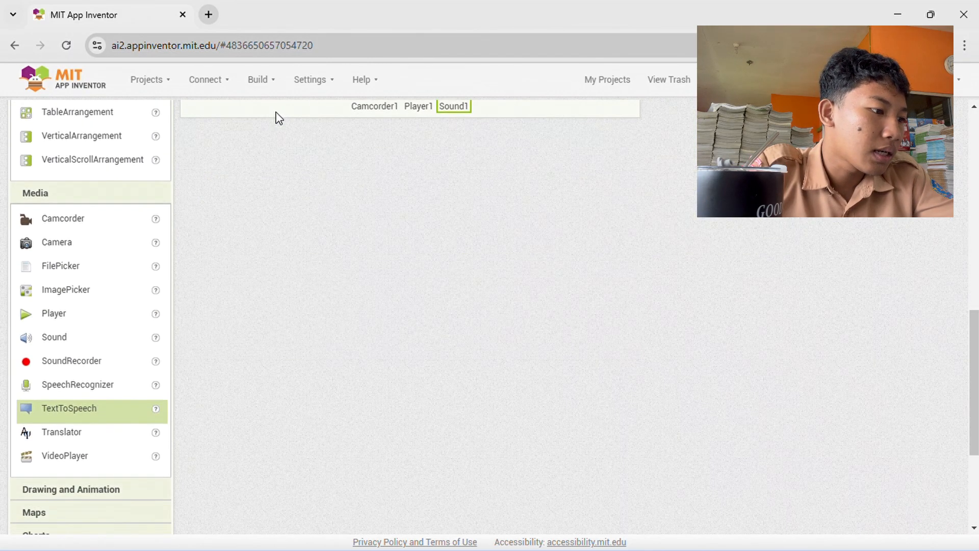
- Try to add the Translator and VideoPlayer media components to Screen2
click(80, 433)
drag(80, 433, 303, 103)
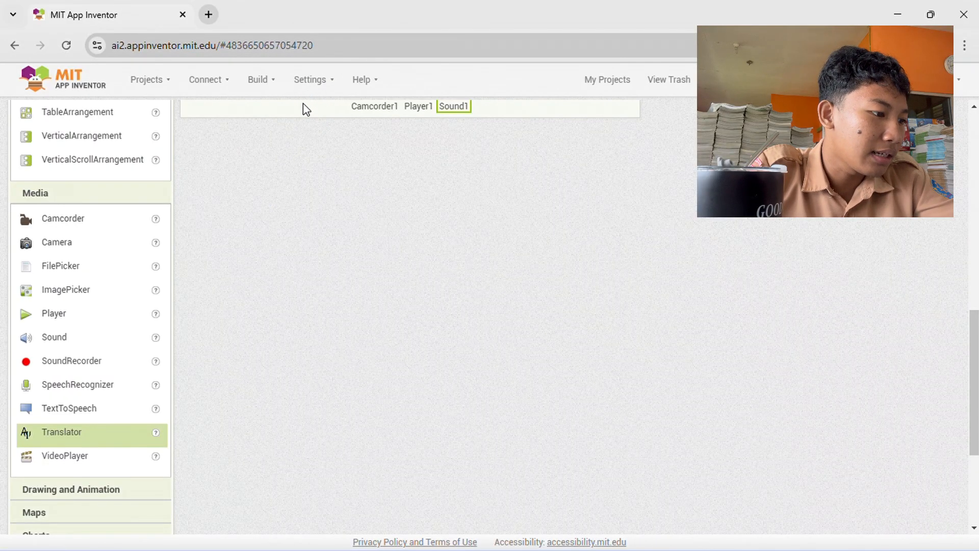
drag(103, 463, 272, 154)
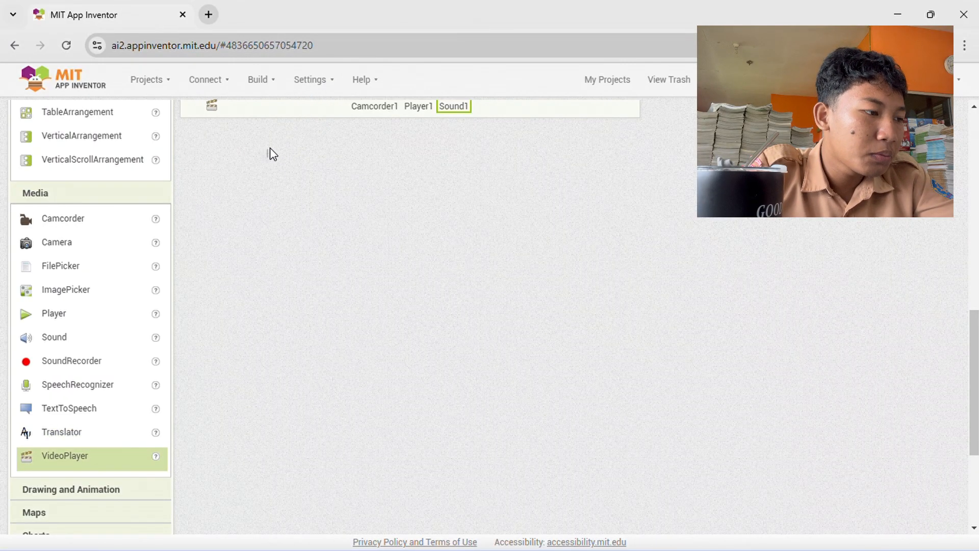
- Expand the Drawing and Animation category and try out its Ball and ImageSprite components
scroll(4, 353, down, 2)
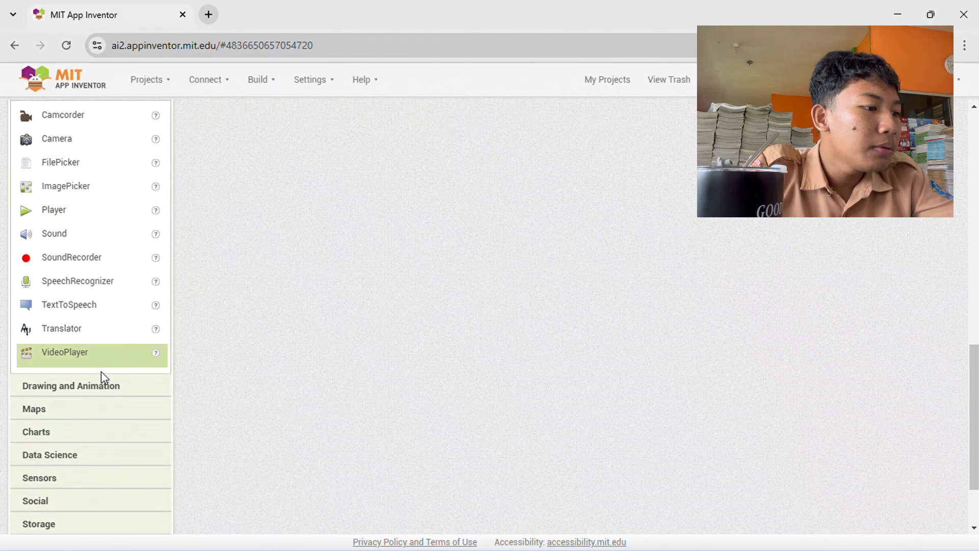
click(131, 392)
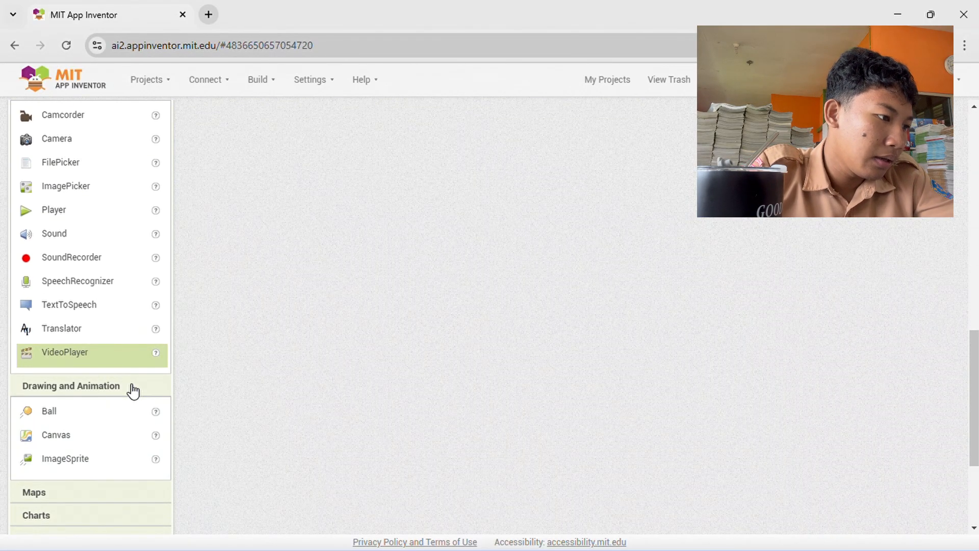
click(89, 412)
drag(242, 222, 387, 180)
click(108, 462)
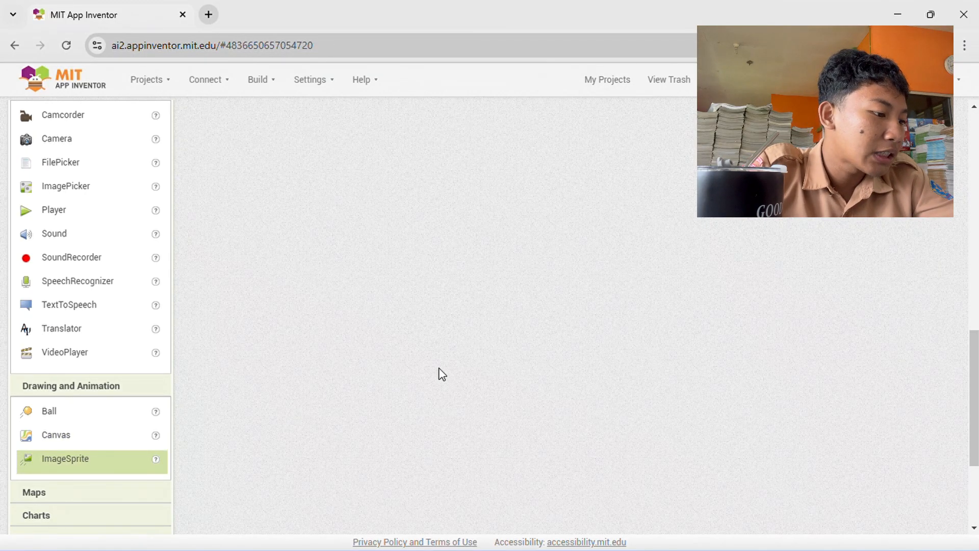
- Expand the Maps component category and look over its components and those already on Screen2
click(118, 497)
scroll(118, 497, down, 6)
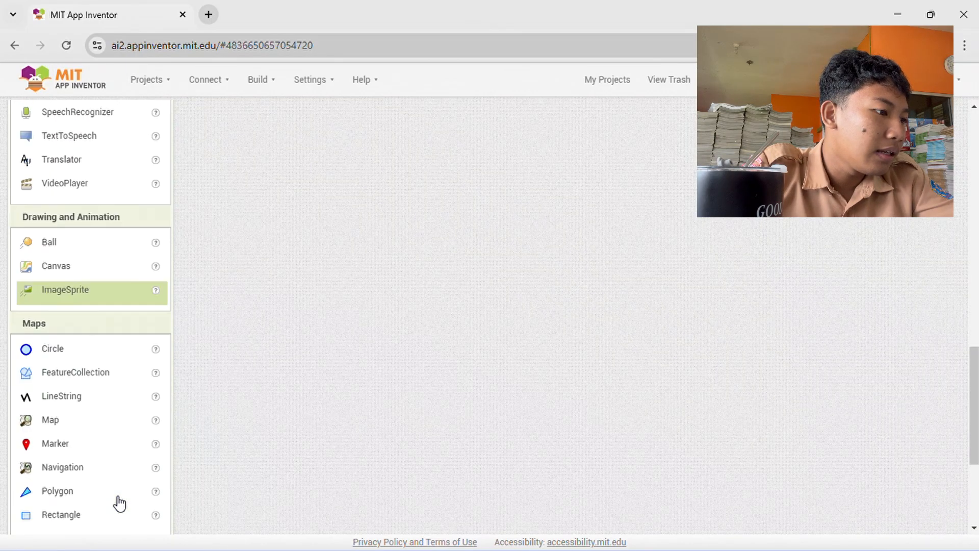
scroll(294, 303, up, 5)
scroll(293, 303, up, 12)
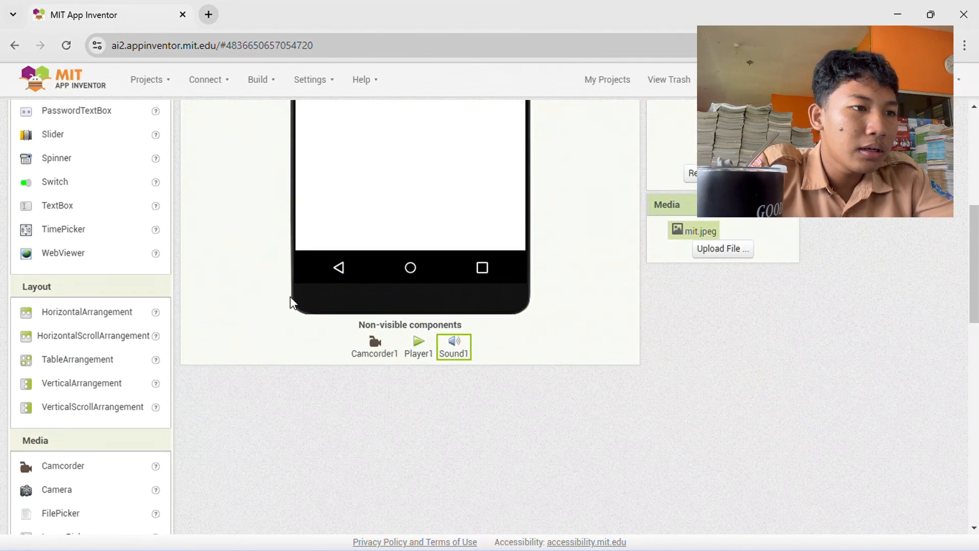
scroll(1, 427, down, 13)
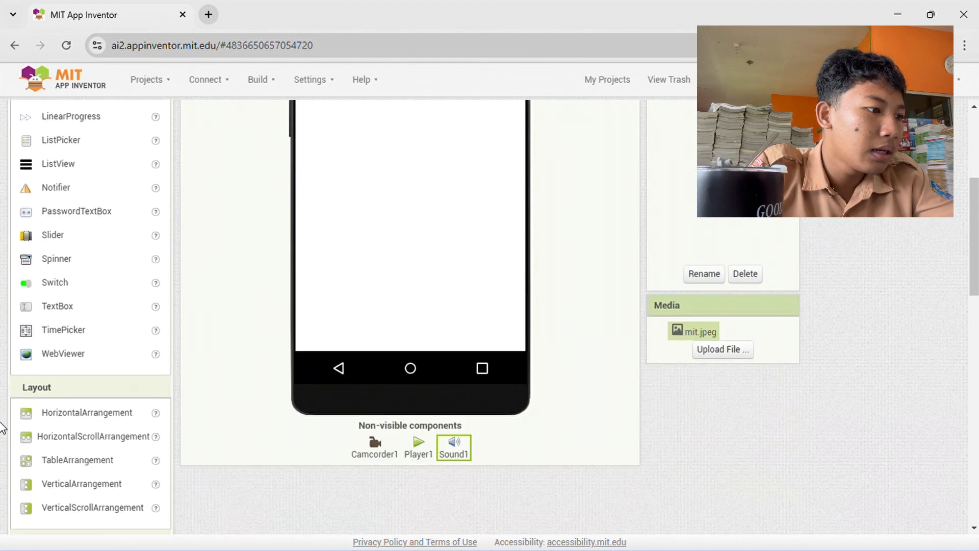
- Try to add the Circle, FeatureCollection and LineString map components to Screen2
click(85, 408)
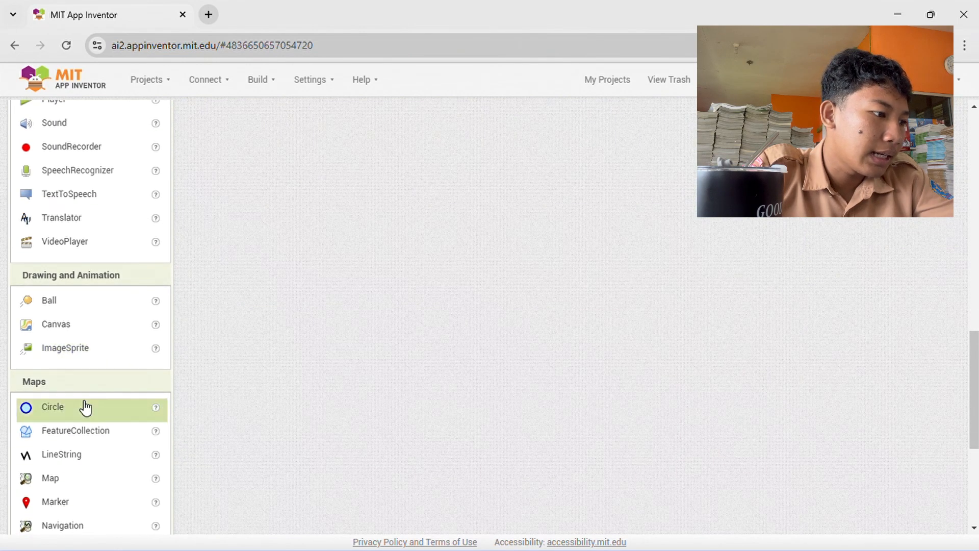
drag(85, 408, 283, 153)
drag(91, 432, 373, 199)
drag(117, 467, 304, 216)
drag(275, 181, 92, 538)
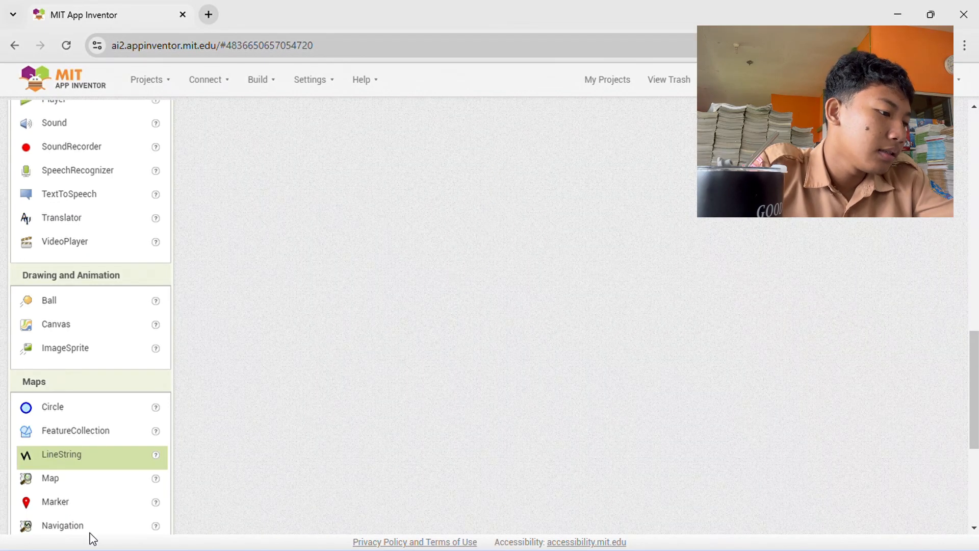
- Try out the Marker, Polygon and Rectangle components of the Maps category
scroll(68, 503, down, 2)
click(82, 411)
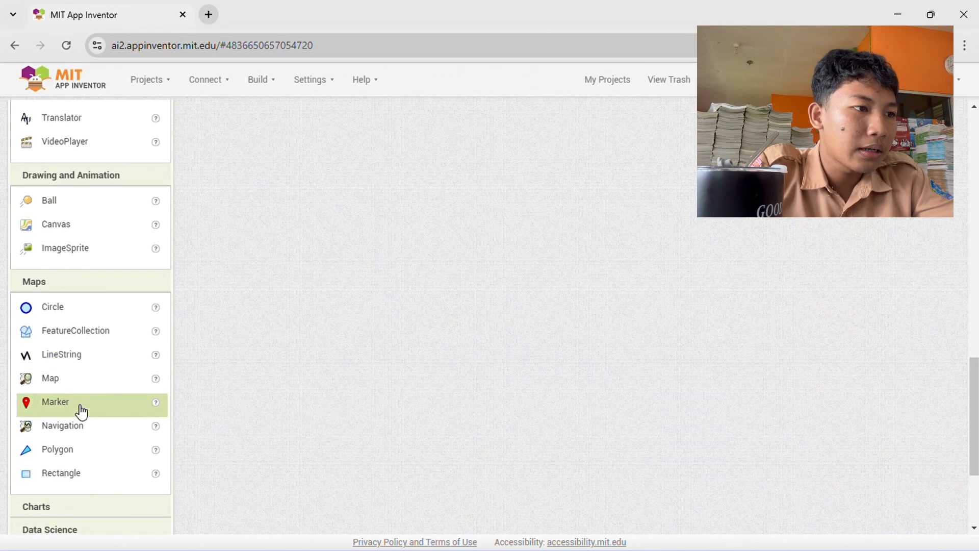
click(78, 453)
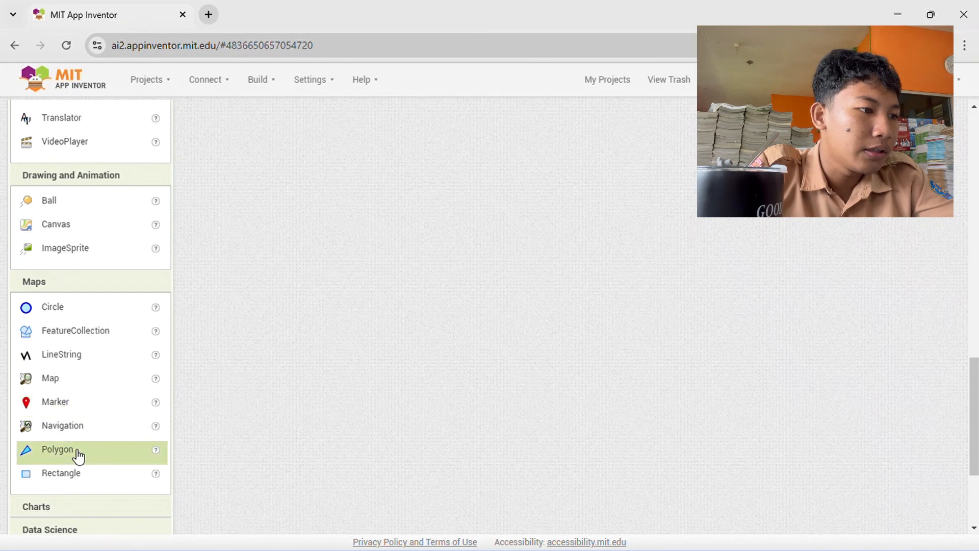
drag(140, 482, 361, 214)
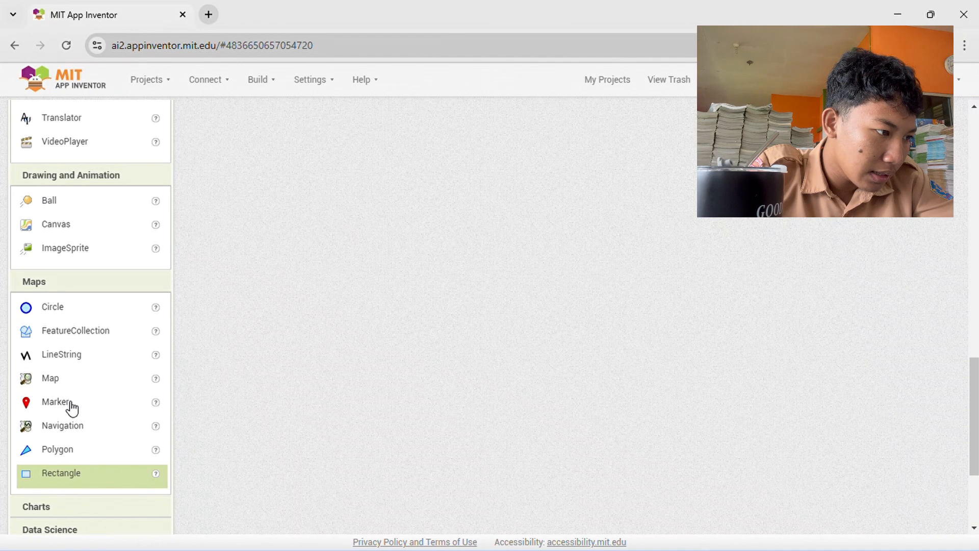
- Add a Map component to the empty canvas area of Screen2
drag(87, 391, 306, 249)
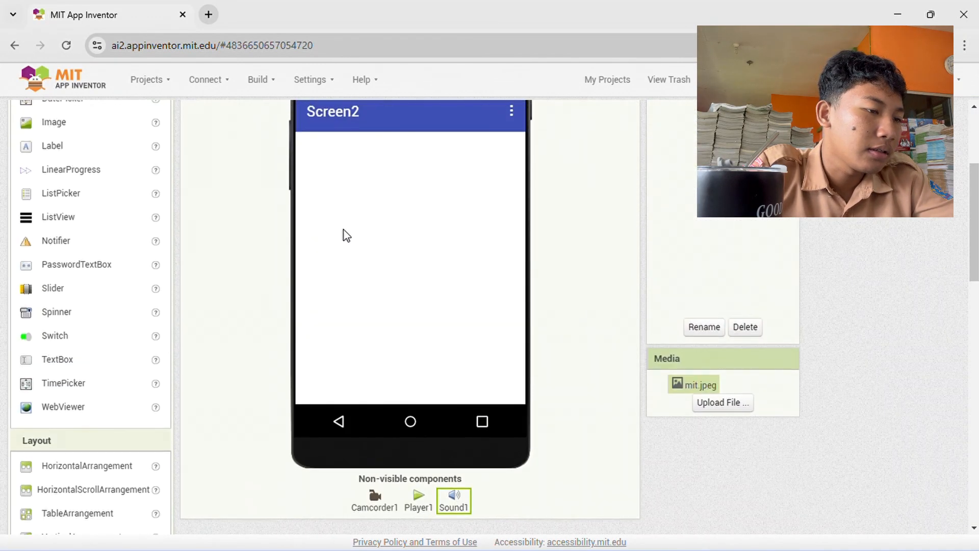
scroll(134, 383, down, 8)
scroll(135, 383, up, 1)
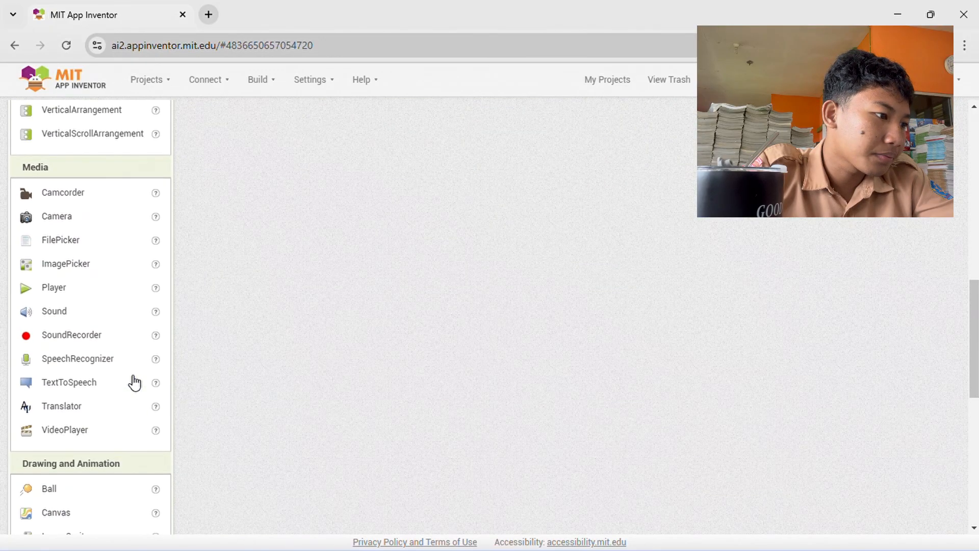
scroll(135, 383, down, 4)
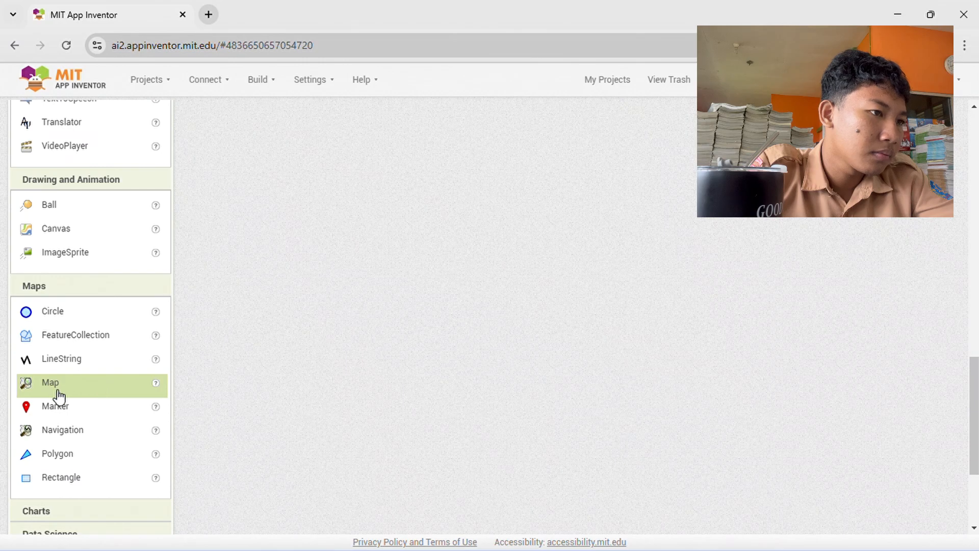
drag(144, 393, 408, 347)
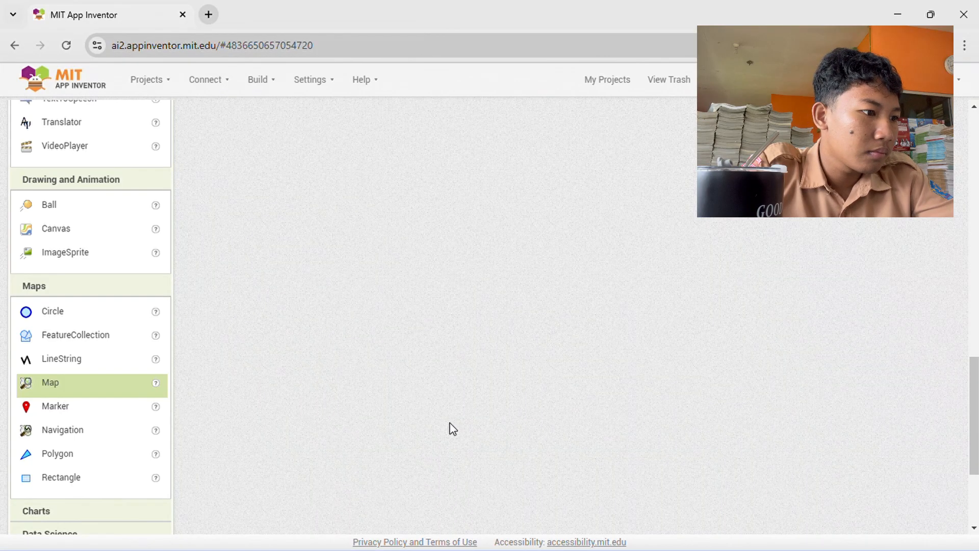
scroll(519, 331, up, 1)
scroll(520, 337, up, 10)
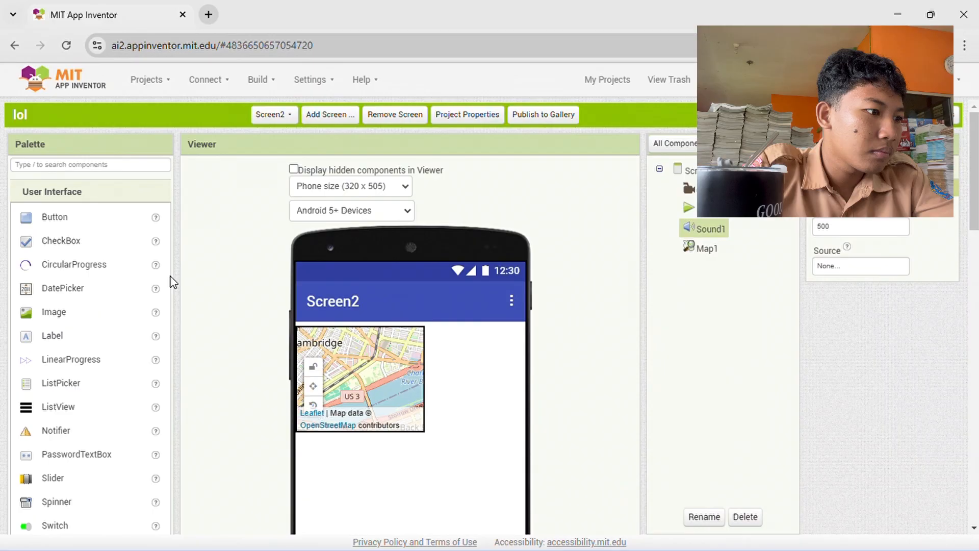
scroll(135, 278, down, 3)
scroll(120, 337, up, 3)
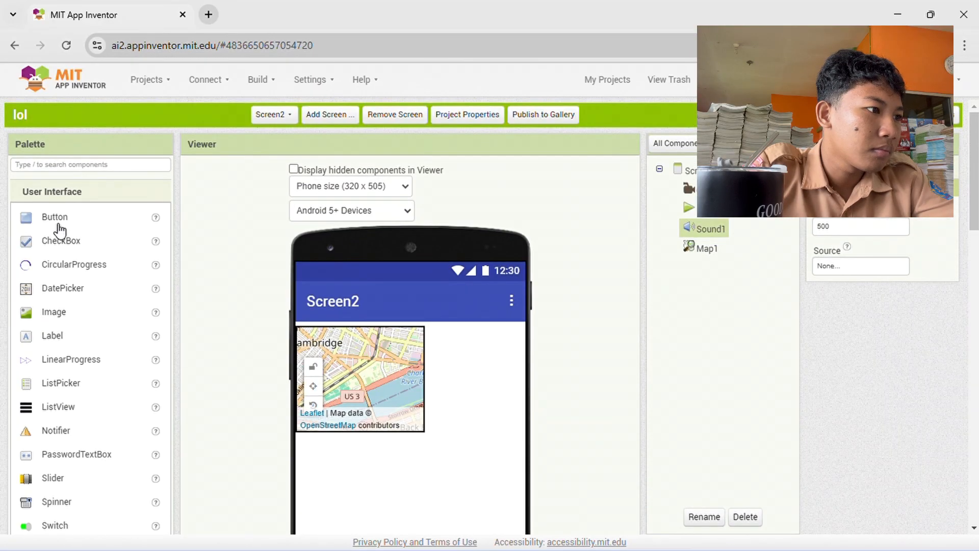
- Collapse the User Interface, Layout, Media, and Drawing and Animation categories in the palette
click(82, 198)
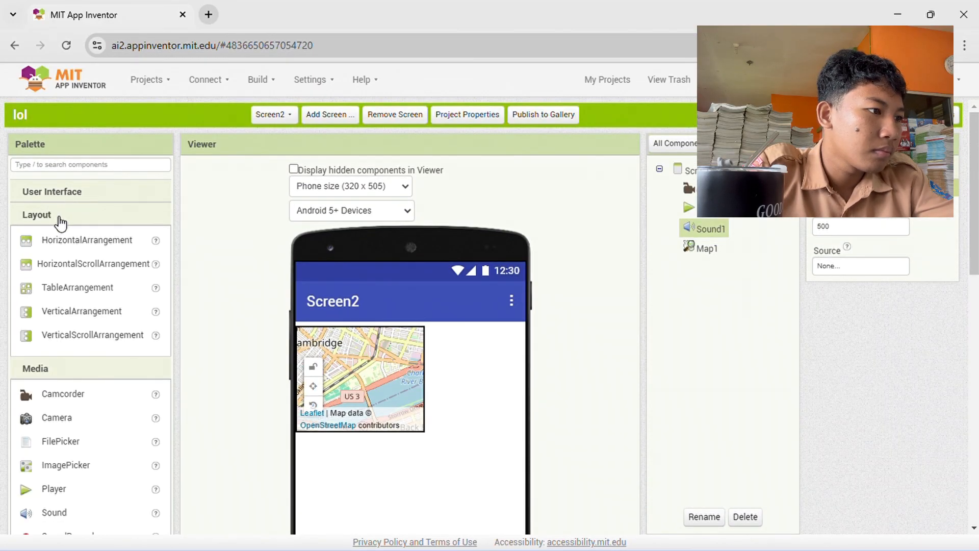
click(60, 222)
click(60, 237)
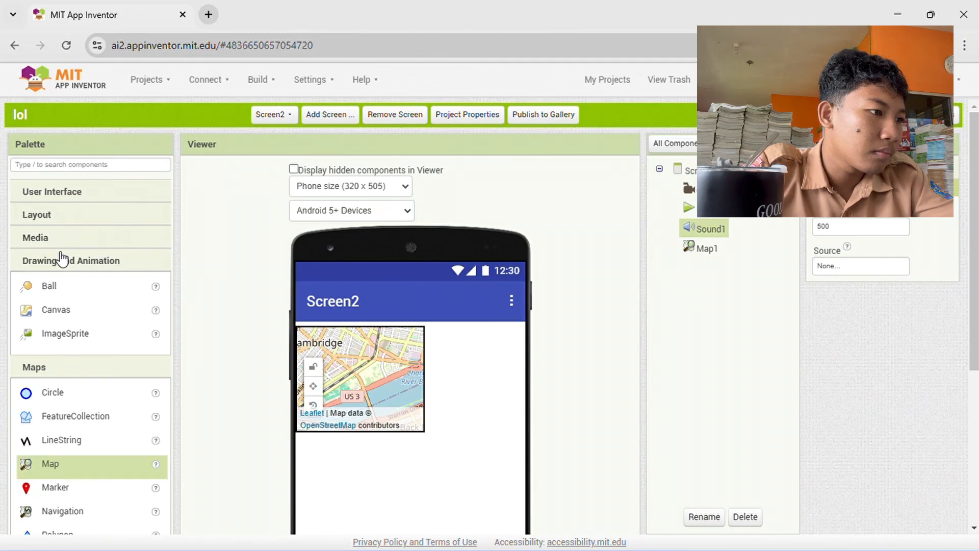
click(64, 263)
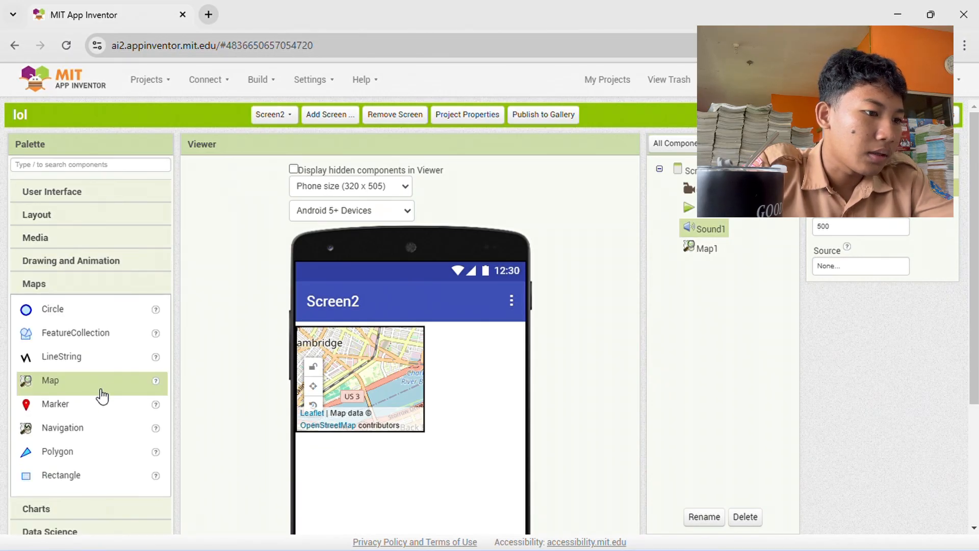
- Add a Navigation component from the Maps category to Screen2
scroll(310, 399, down, 1)
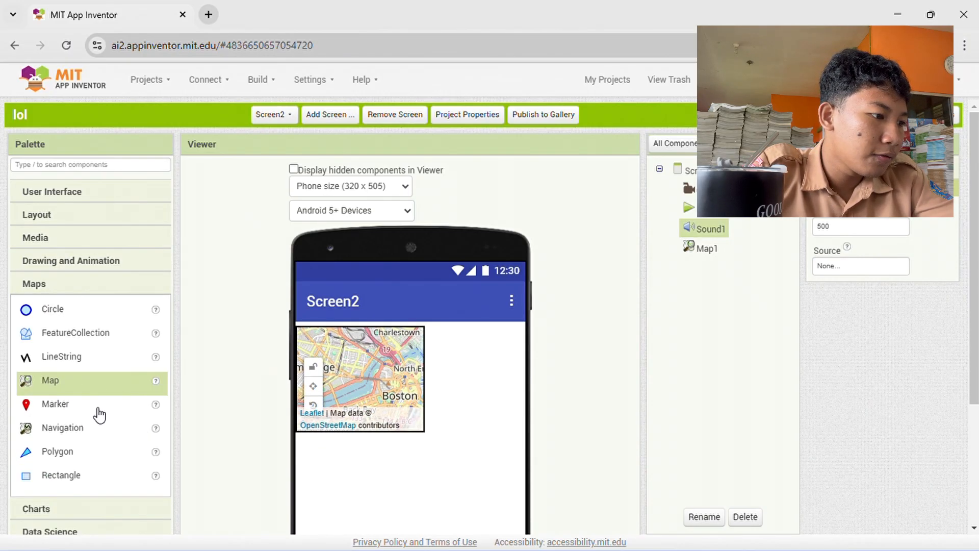
drag(90, 439, 433, 406)
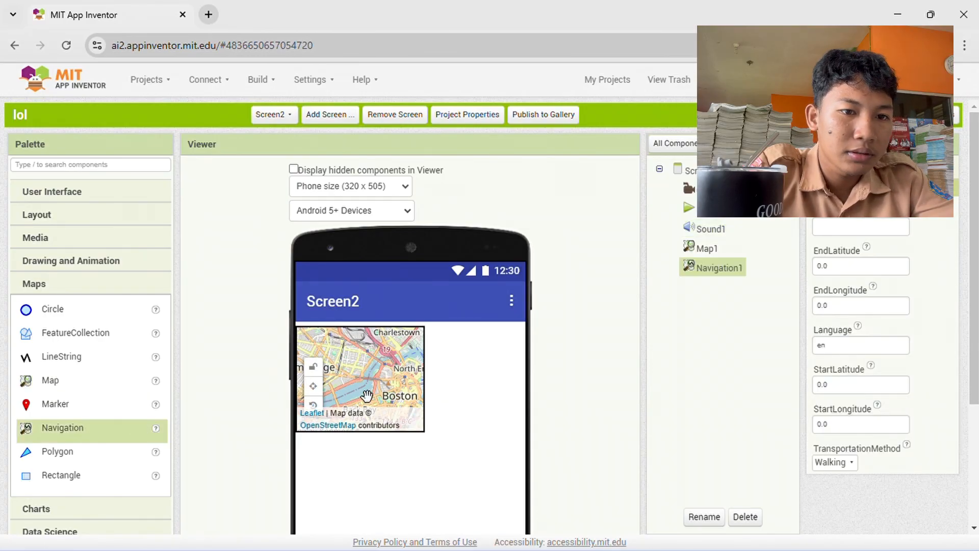
scroll(366, 397, down, 2)
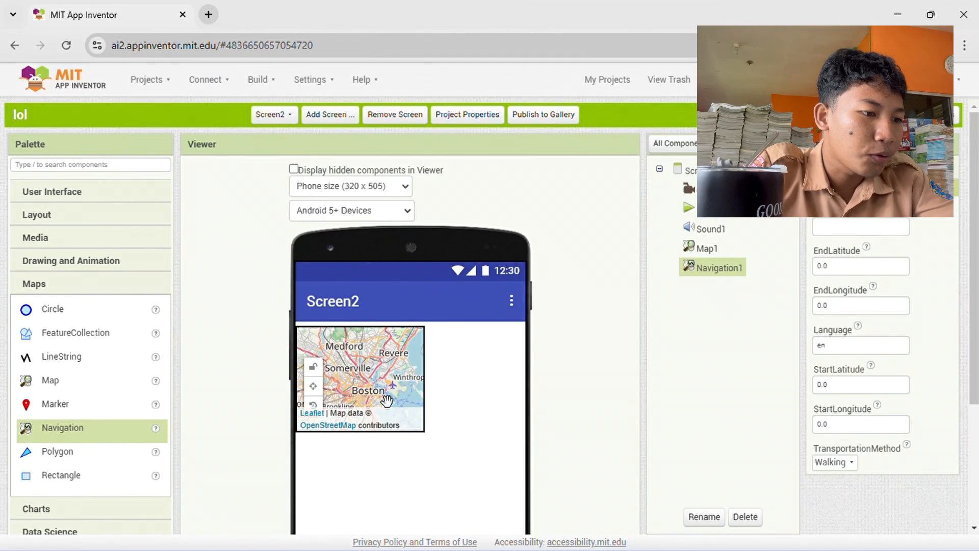
- Expand the Charts category and try to add its ChartData2D and Trendline components to Screen2
scroll(113, 448, down, 3)
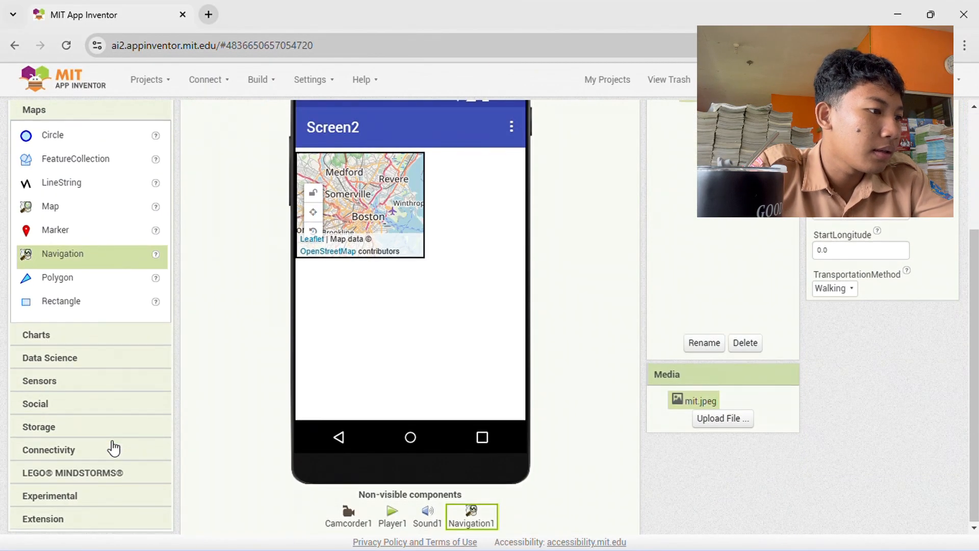
click(115, 333)
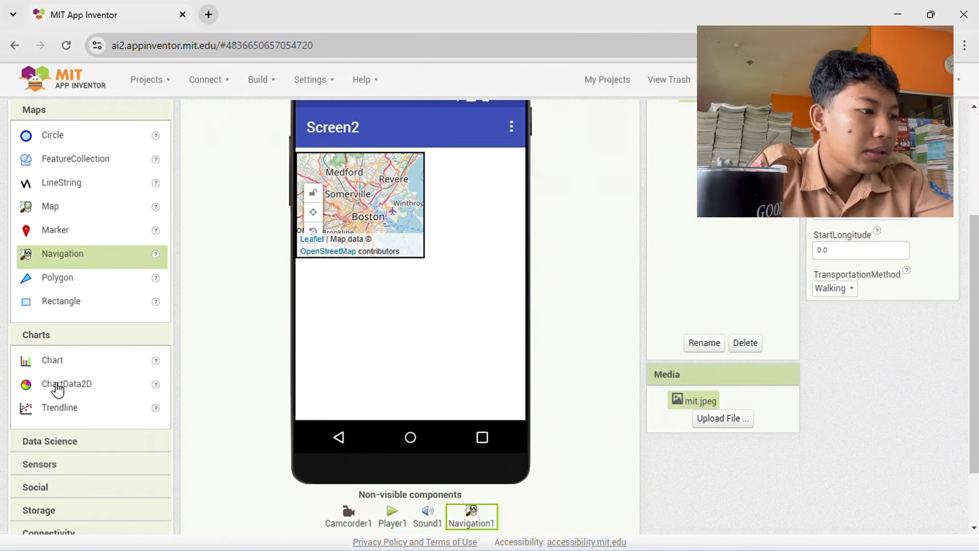
drag(111, 344, 306, 330)
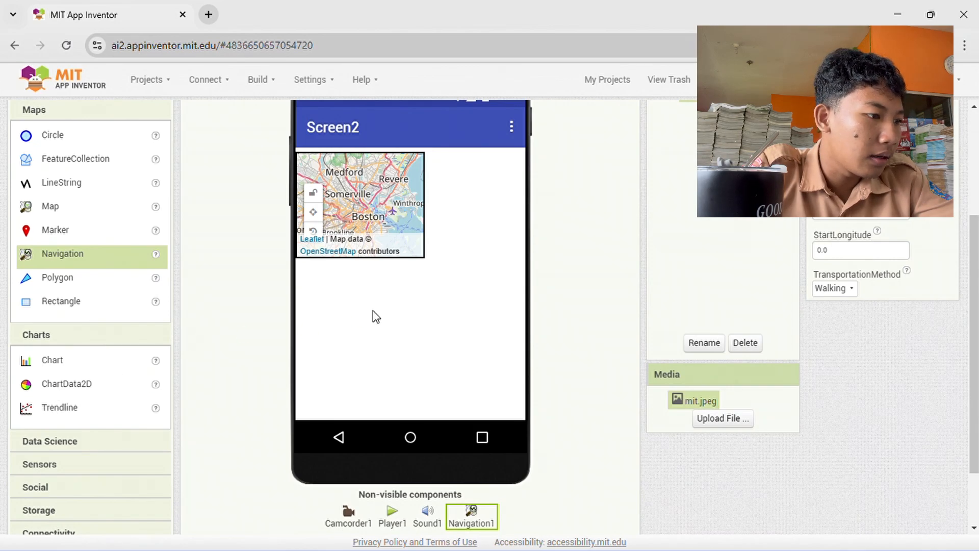
click(48, 390)
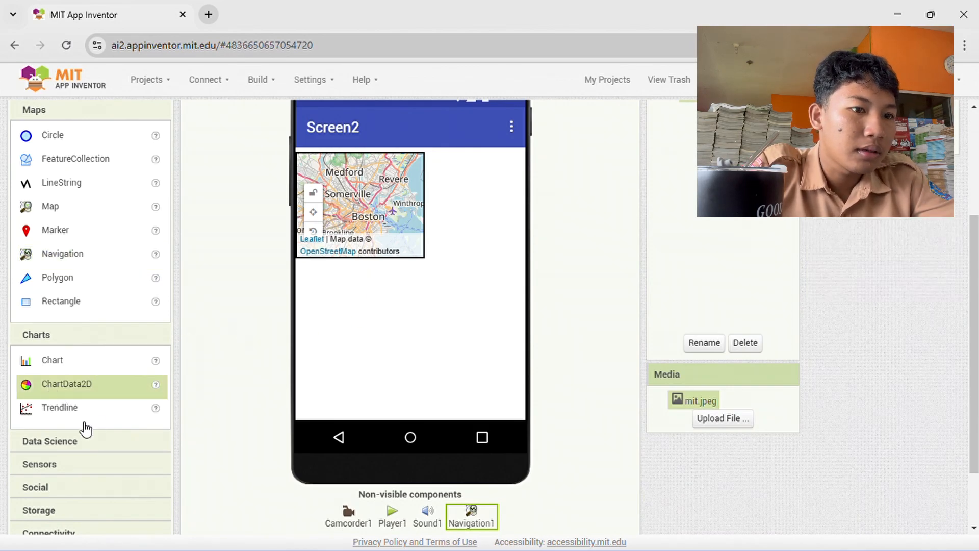
click(86, 429)
scroll(433, 265, up, 3)
scroll(433, 265, down, 3)
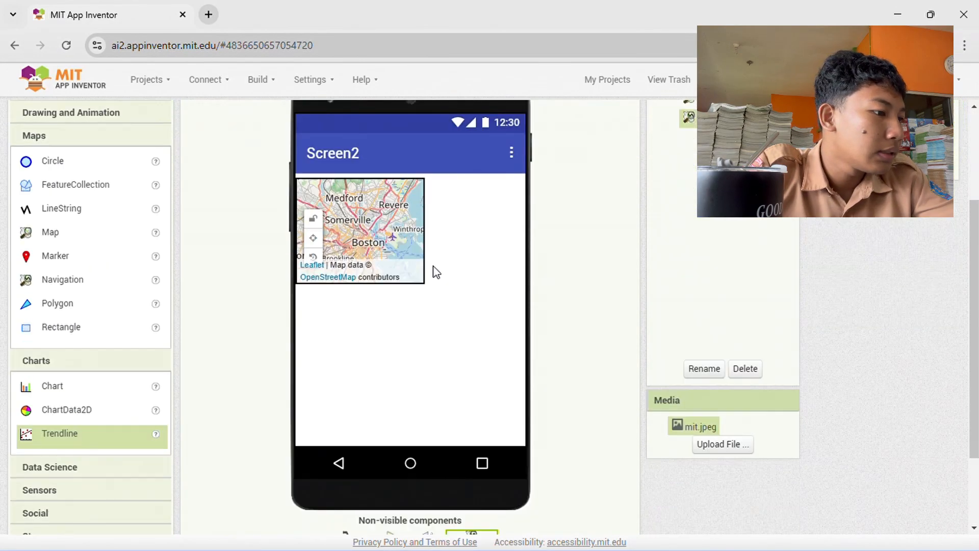
- Expand the Data Science category and add a Regression component to Screen2
click(102, 472)
scroll(105, 477, down, 2)
drag(86, 400, 371, 226)
- Expand the Sensors category and look over the components it offers
click(72, 429)
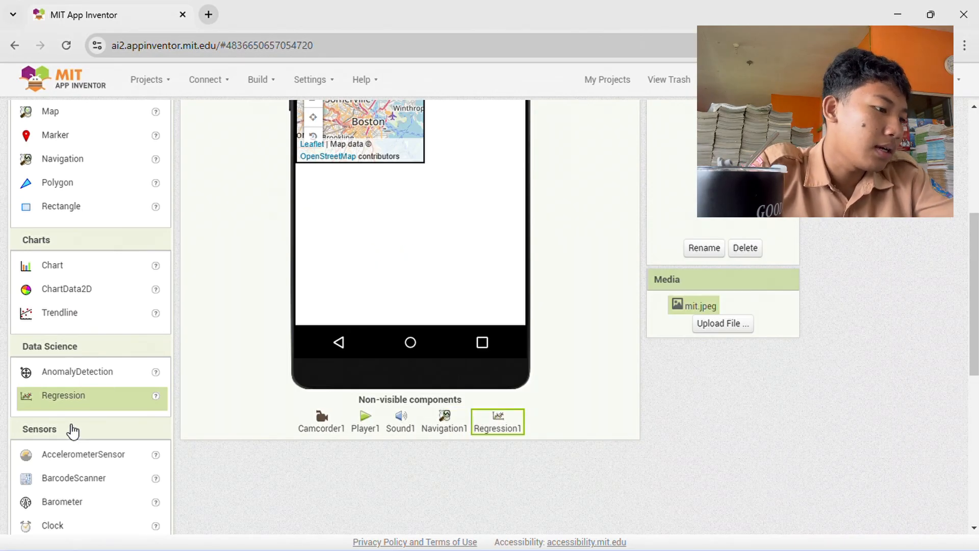
scroll(72, 431, down, 3)
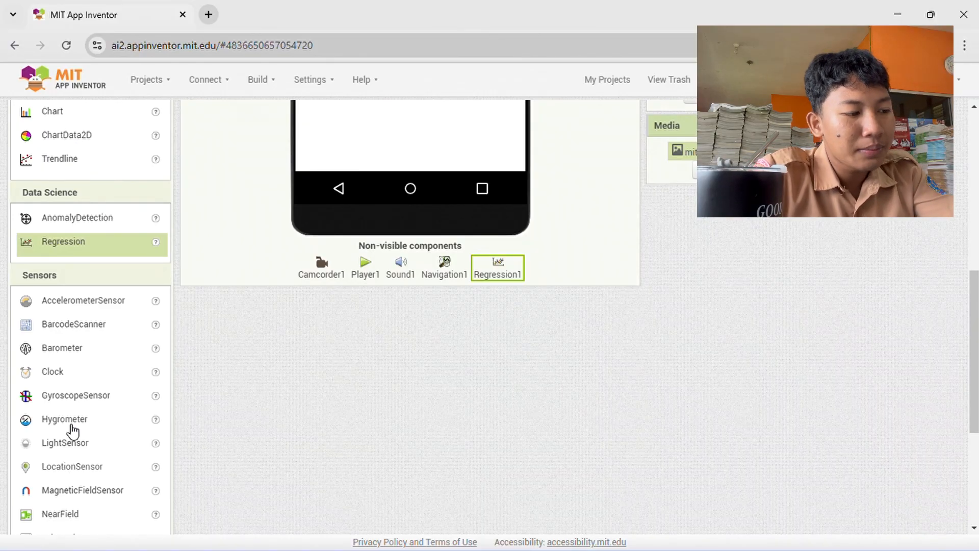
scroll(73, 432, down, 1)
scroll(73, 432, up, 2)
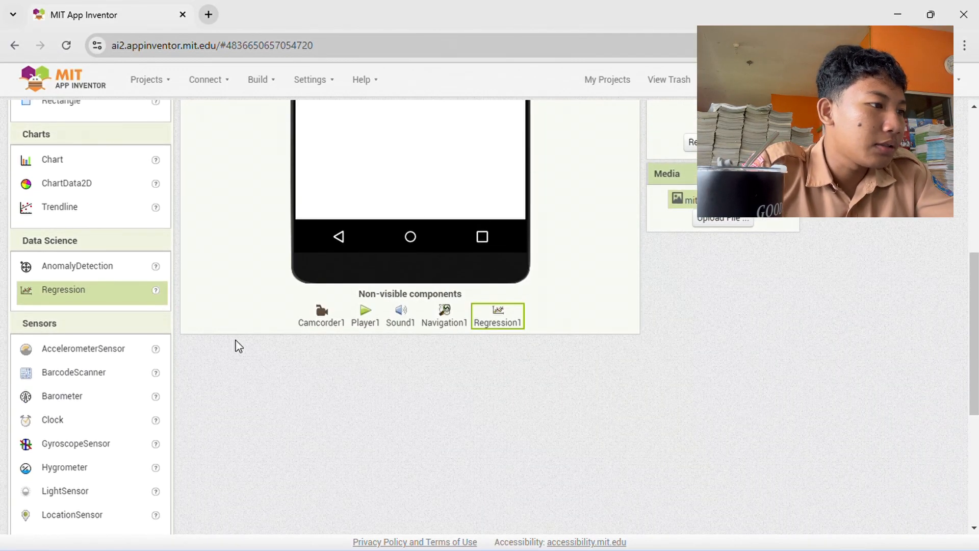
- Collapse the Data Science, Charts and Maps categories, keeping the Sensors category open
click(115, 240)
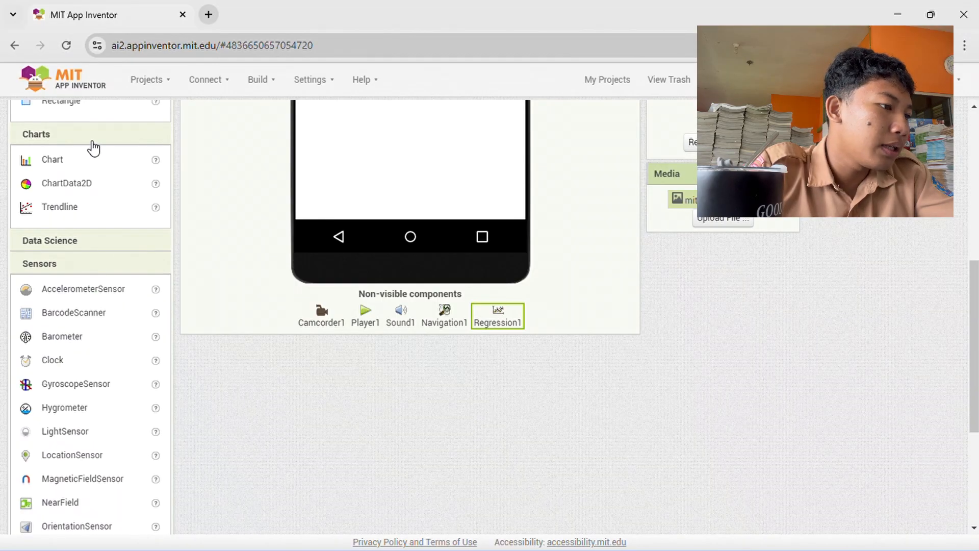
click(93, 143)
scroll(93, 148, up, 1)
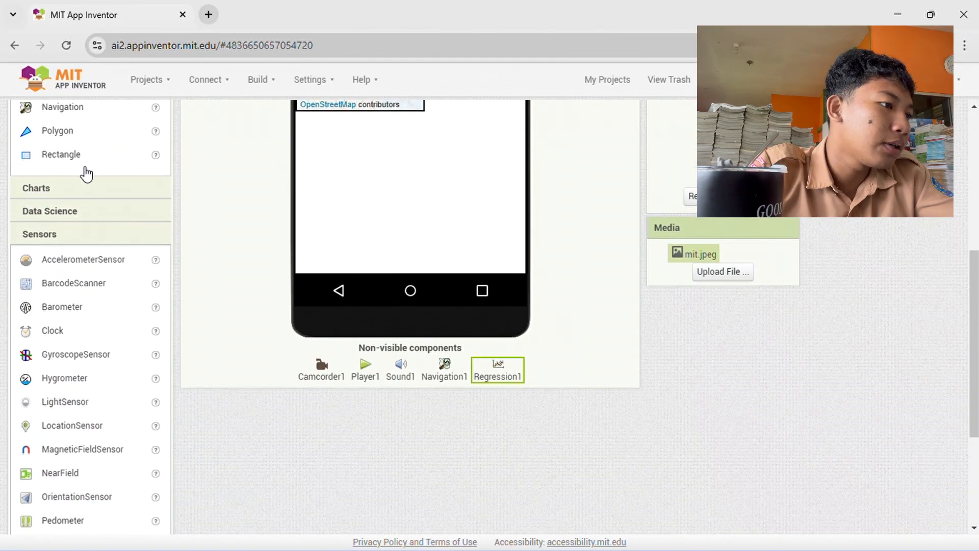
click(96, 190)
scroll(124, 262, up, 2)
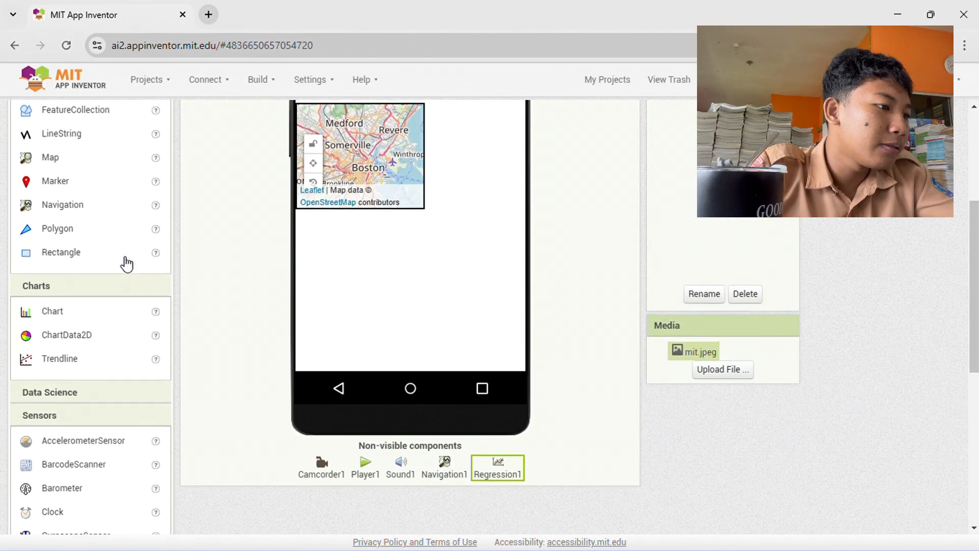
click(127, 301)
scroll(127, 301, up, 3)
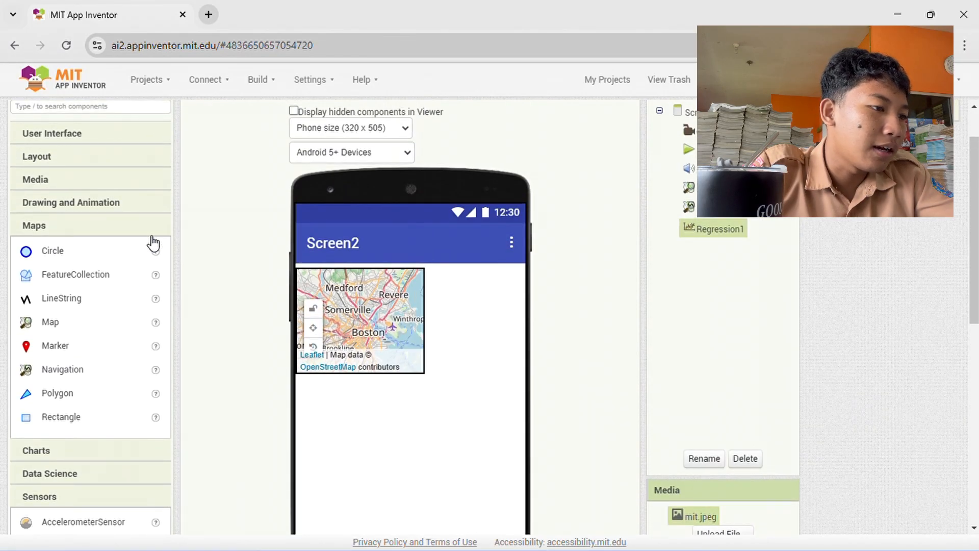
click(155, 236)
- Add Clock, GyroscopeSensor and Hygrometer components from the Sensors category to Screen2
scroll(153, 236, down, 2)
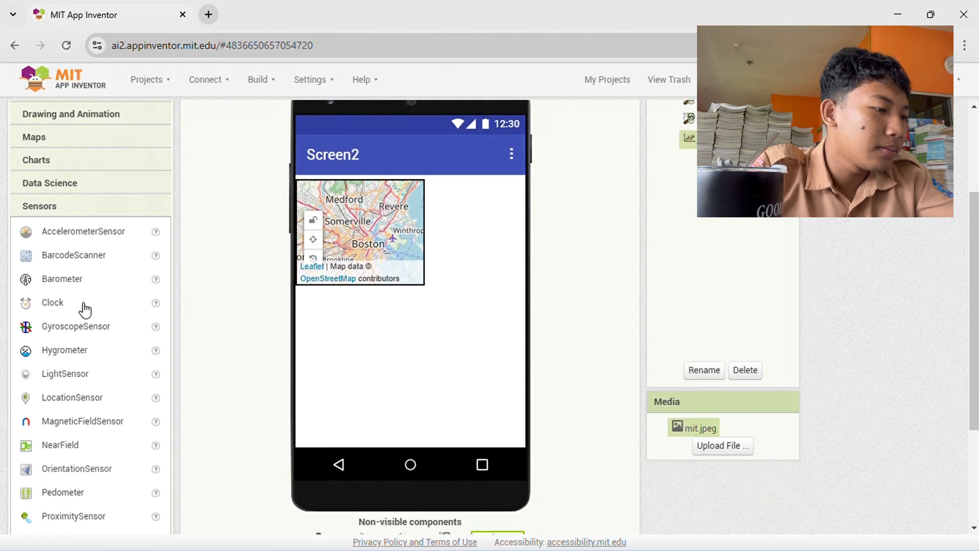
drag(87, 306, 391, 310)
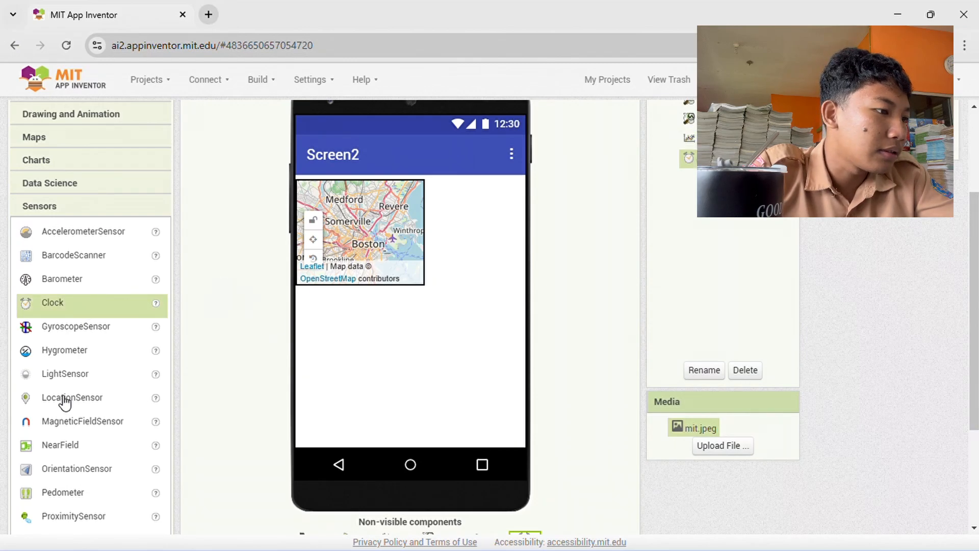
drag(112, 334, 396, 332)
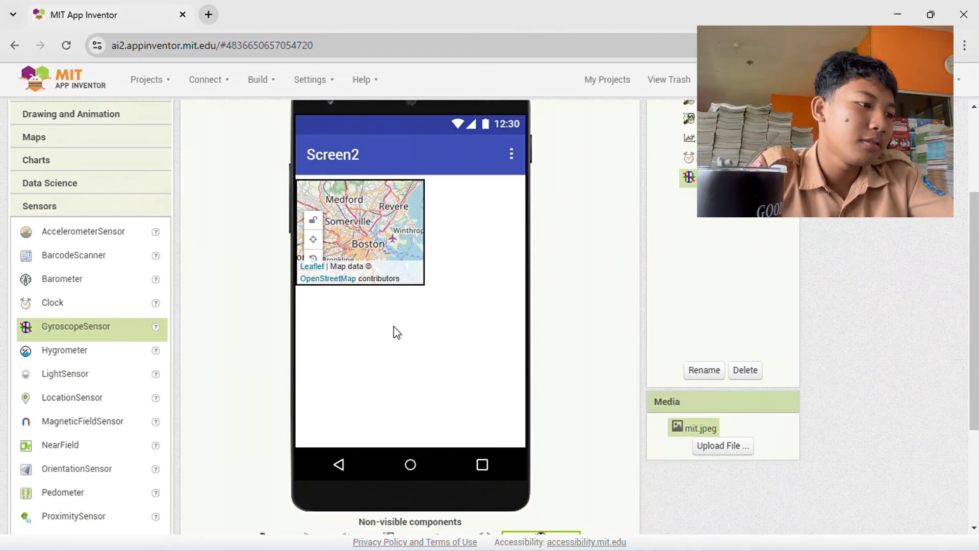
drag(105, 361, 470, 260)
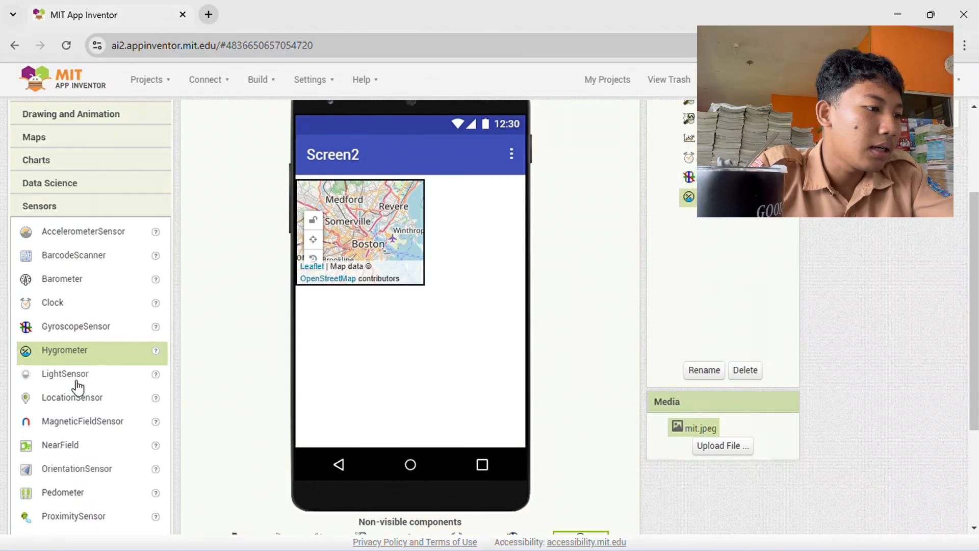
- Add LightSensor, LocationSensor and MagneticFieldSensor components to Screen2
click(89, 380)
drag(310, 299, 439, 309)
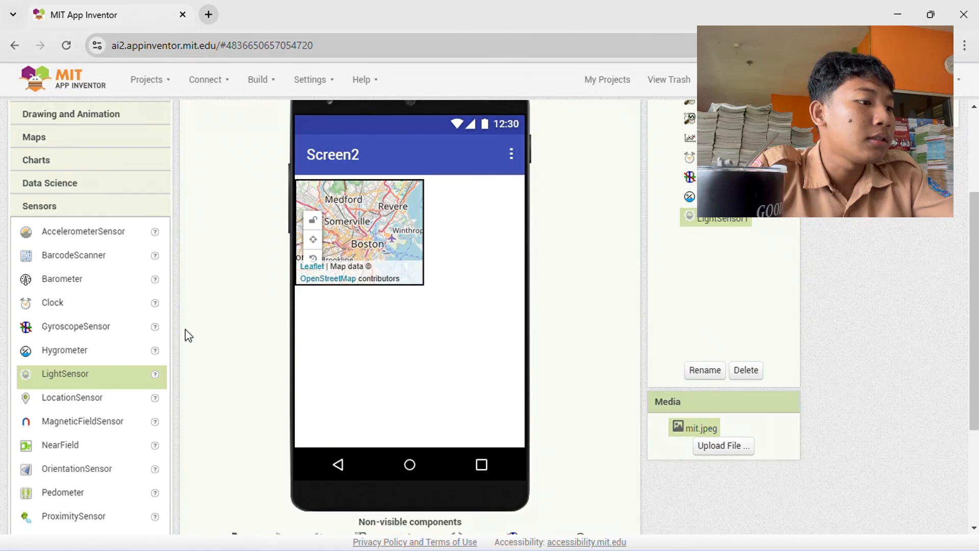
drag(103, 396, 430, 256)
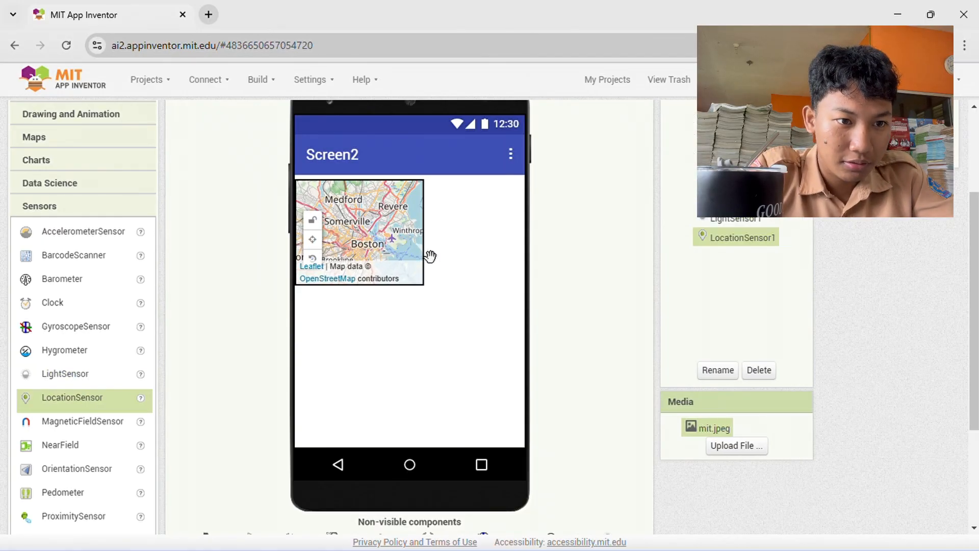
drag(88, 423, 476, 280)
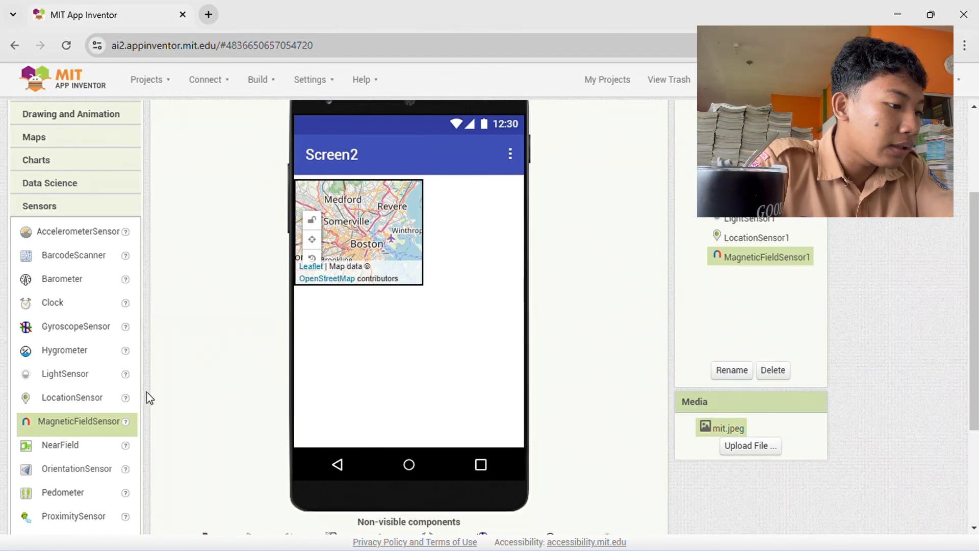
- Add NearField, OrientationSensor, Pedometer and Thermometer components to Screen2
drag(84, 446, 368, 350)
drag(60, 471, 407, 326)
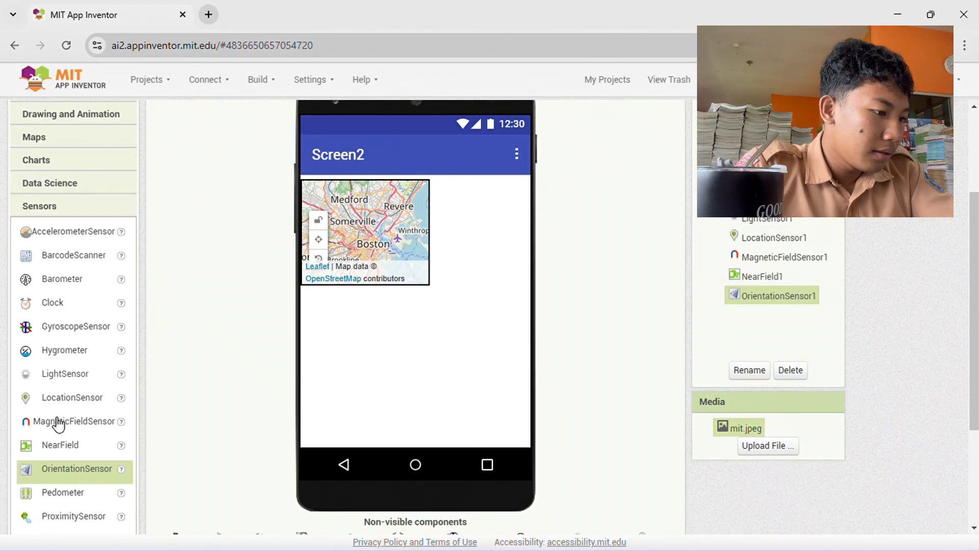
scroll(79, 486, down, 2)
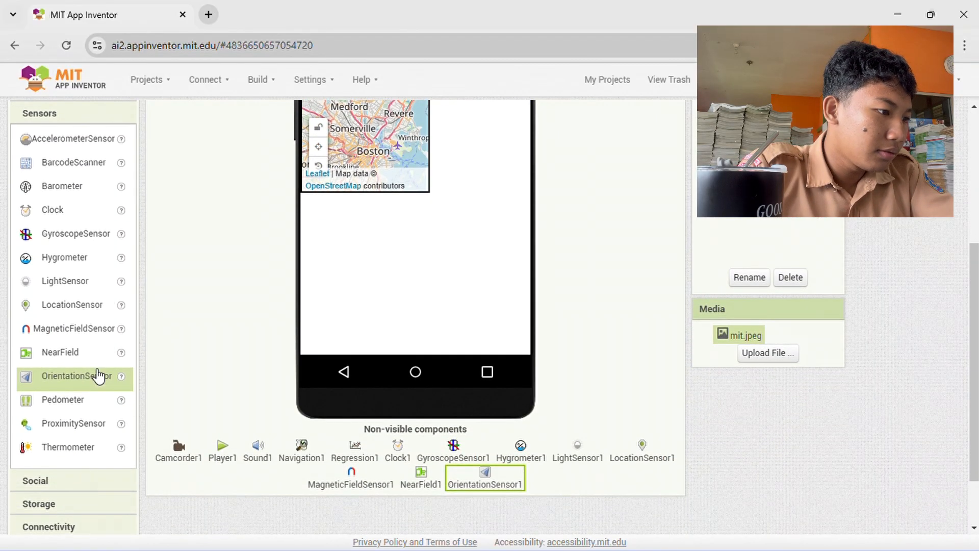
drag(88, 406, 424, 224)
drag(78, 448, 388, 237)
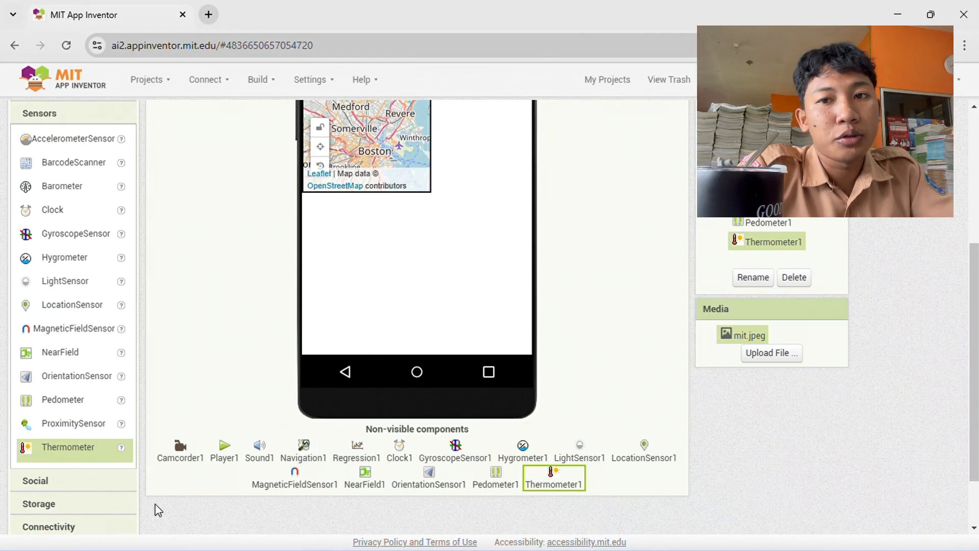
- Add a ProximitySensor component from the Sensors category to Screen2
drag(78, 423, 358, 263)
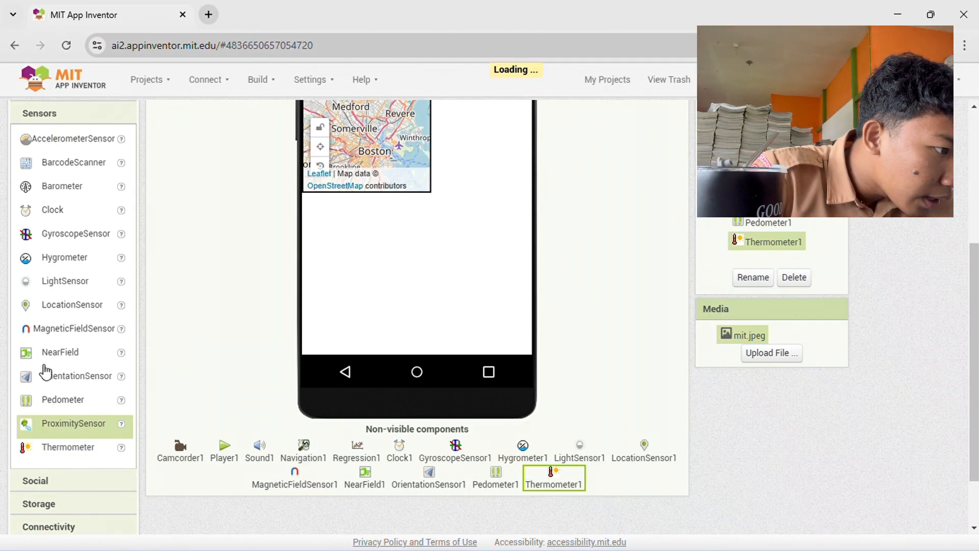
key(ctrl+plus)
key(ctrl+plus)
scroll(46, 371, down, 3)
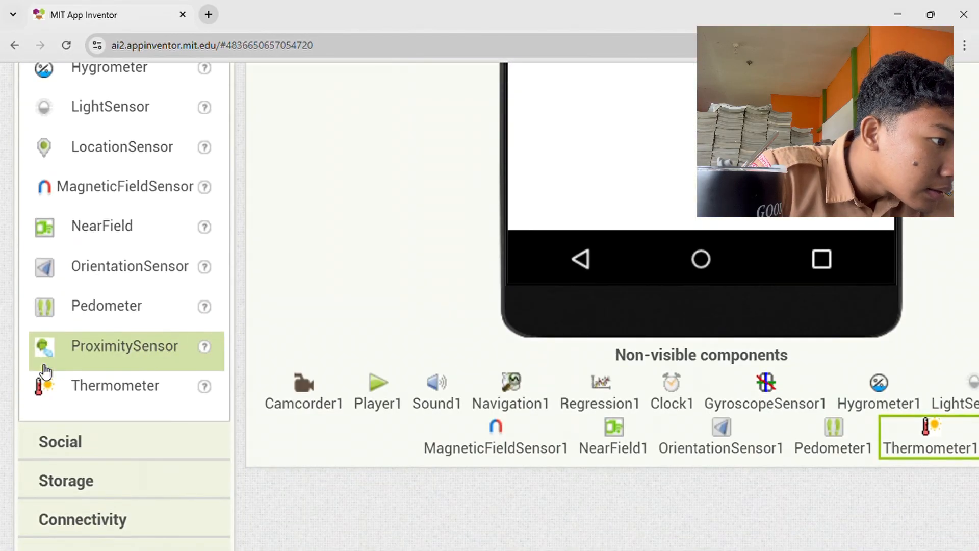
key(ctrl+0)
drag(53, 364, 470, 159)
- Expand the Social category and collapse the Sensors category in the palette
click(98, 411)
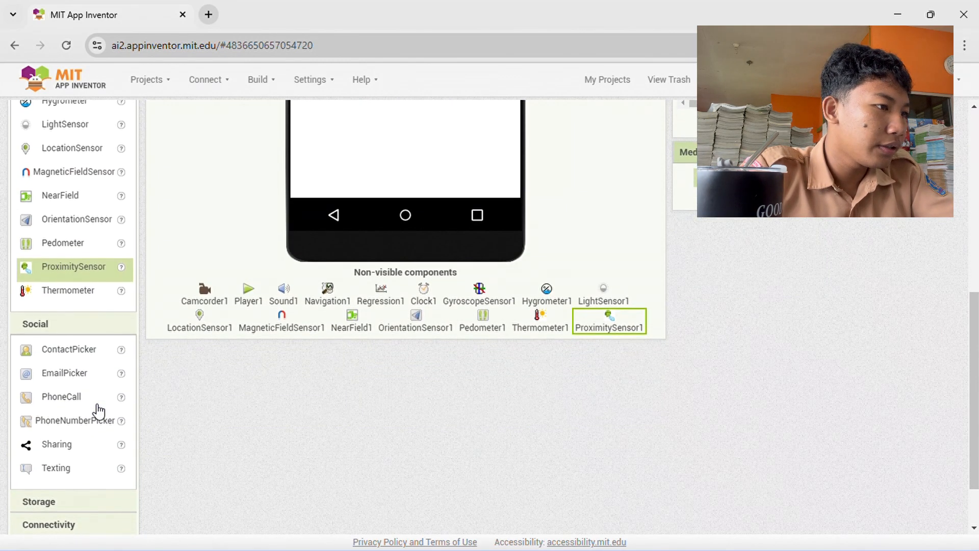
scroll(109, 317, up, 4)
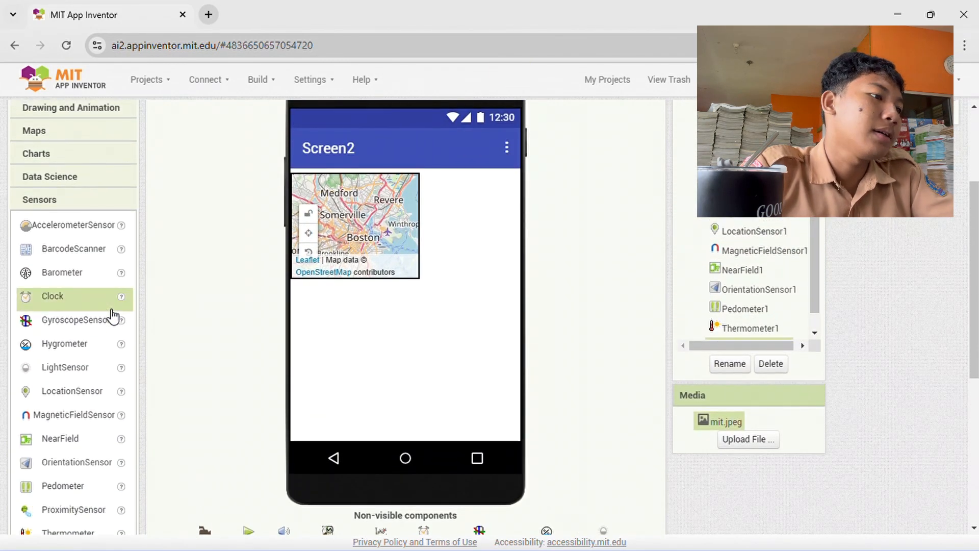
click(130, 198)
scroll(127, 197, down, 1)
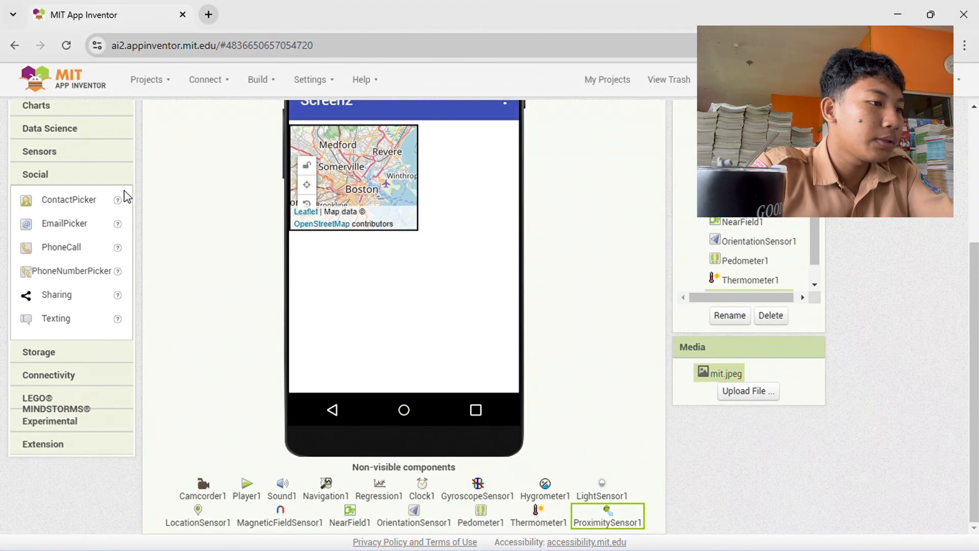
- Add a ContactPicker, an EmailPicker below it and a PhoneCall component to Screen2
drag(81, 206, 359, 259)
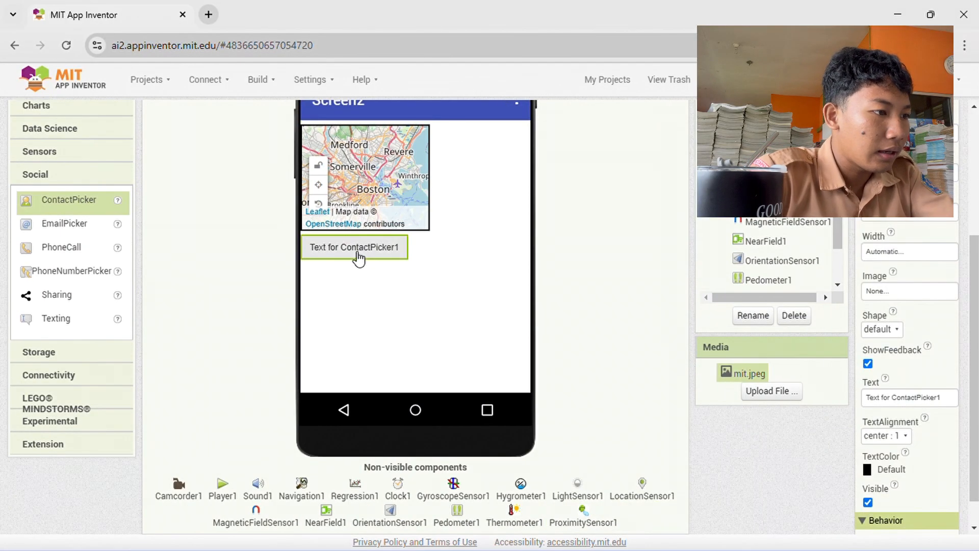
drag(54, 231, 351, 286)
drag(44, 255, 345, 307)
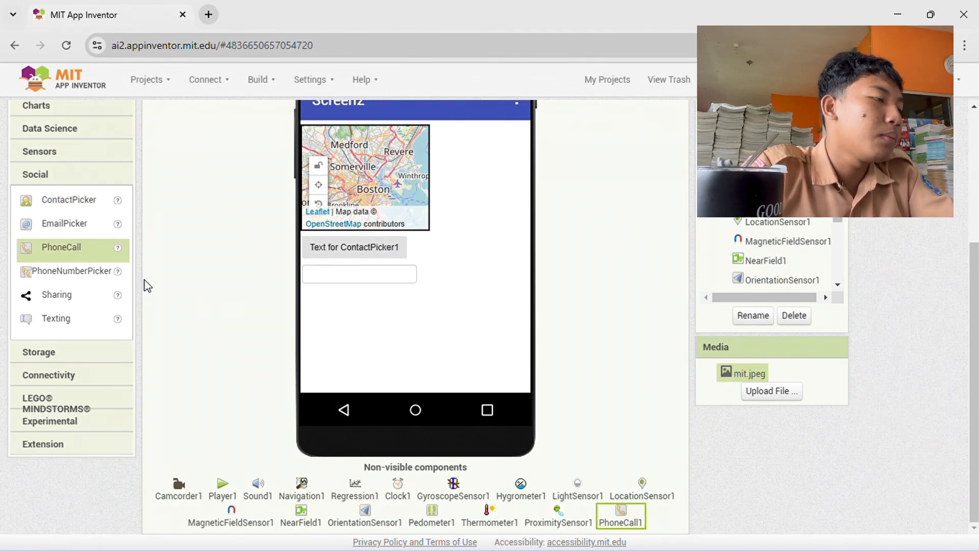
- Add a PhoneNumberPicker below the EmailPicker, plus Sharing and Texting components, to Screen2
drag(86, 271, 379, 314)
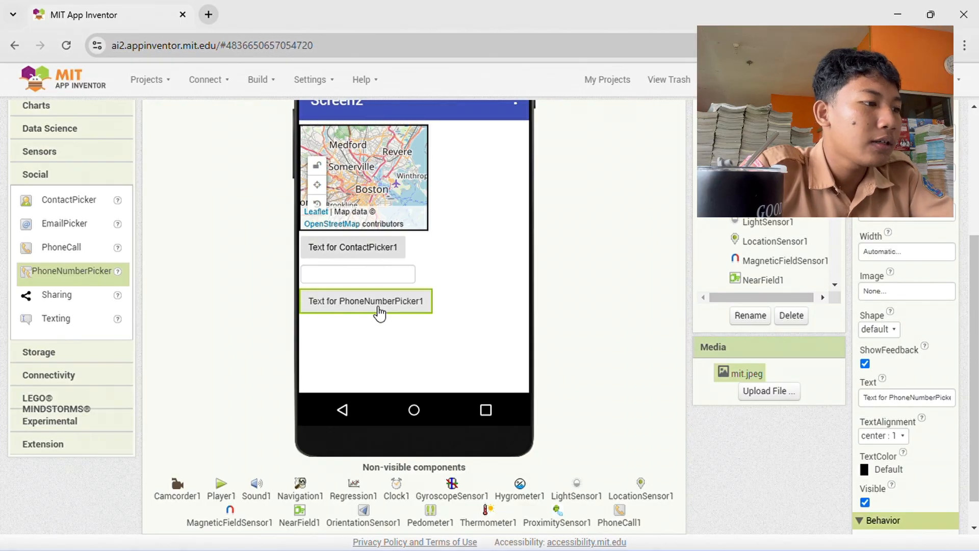
drag(75, 305, 336, 344)
drag(81, 317, 337, 334)
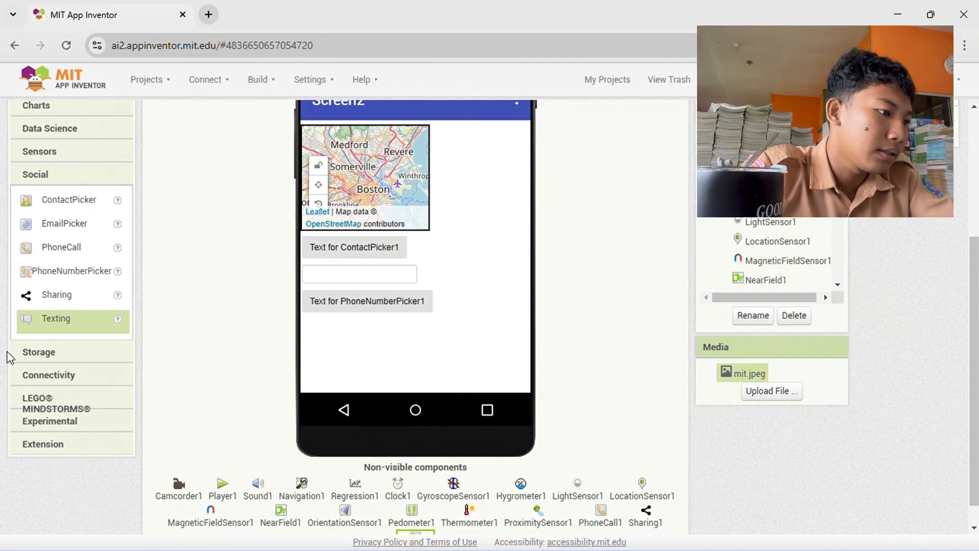
- Expand the Storage category and add File, Spreadsheet and CloudDB components to Screen2
click(20, 361)
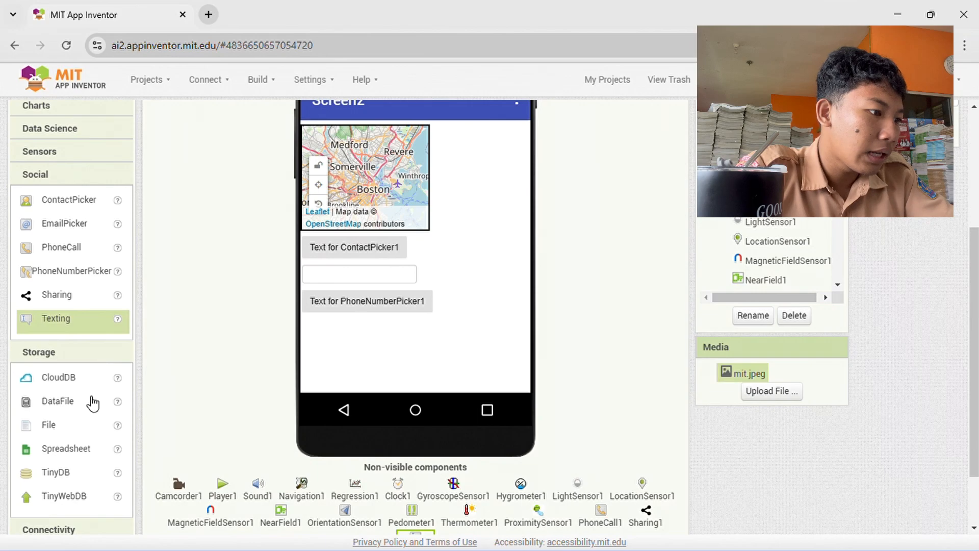
drag(76, 430, 417, 339)
drag(114, 448, 386, 321)
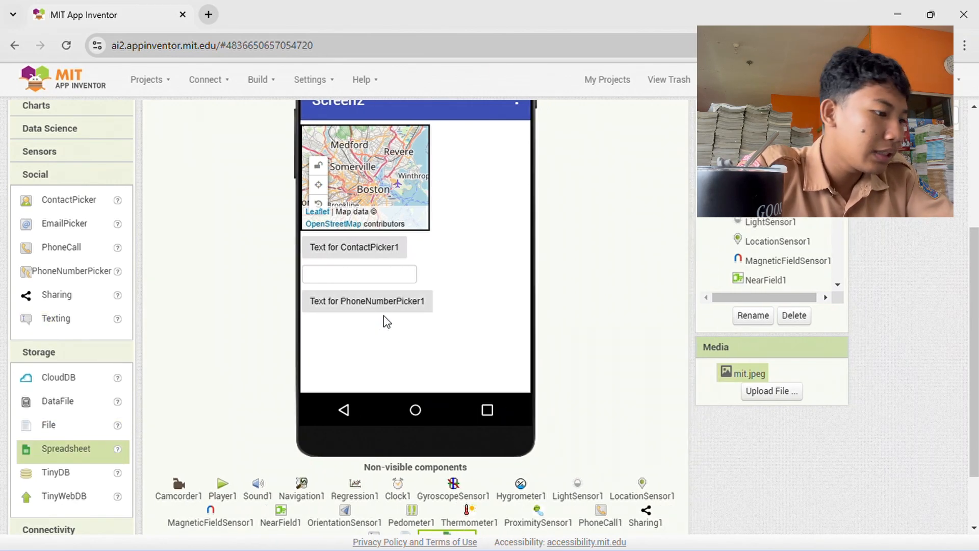
drag(66, 382, 411, 271)
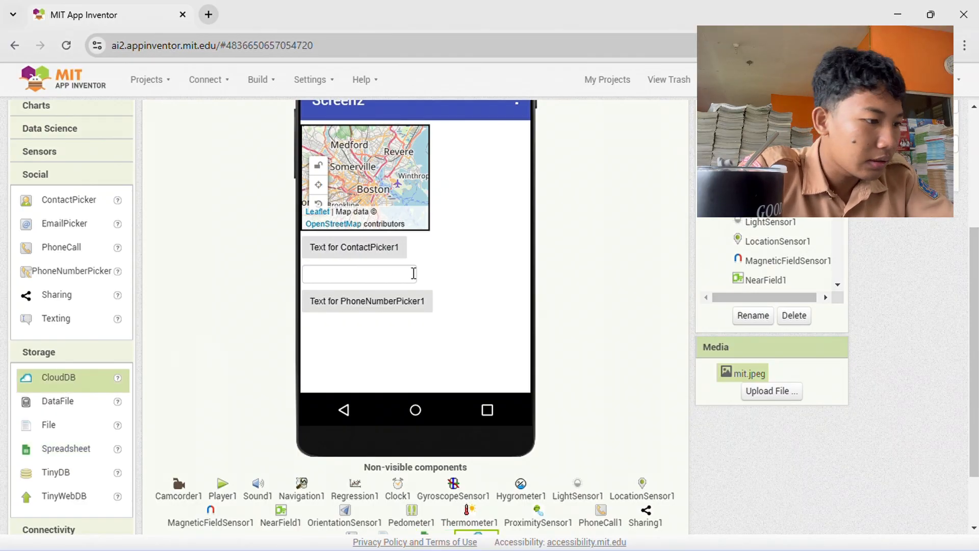
- Expand the Connectivity category and add Web and BluetoothServer components to Screen2
scroll(203, 463, down, 2)
click(73, 452)
scroll(75, 455, down, 2)
drag(75, 455, 394, 178)
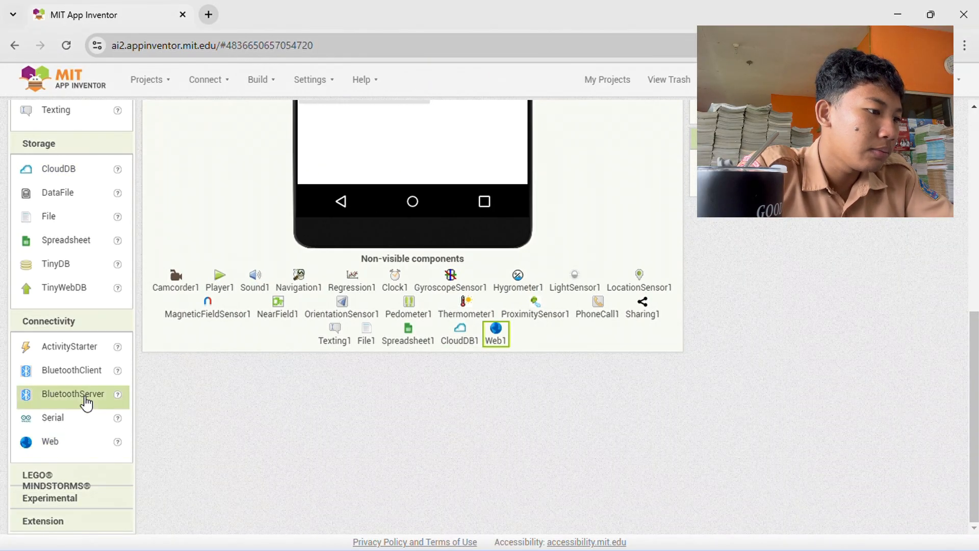
drag(87, 403, 357, 148)
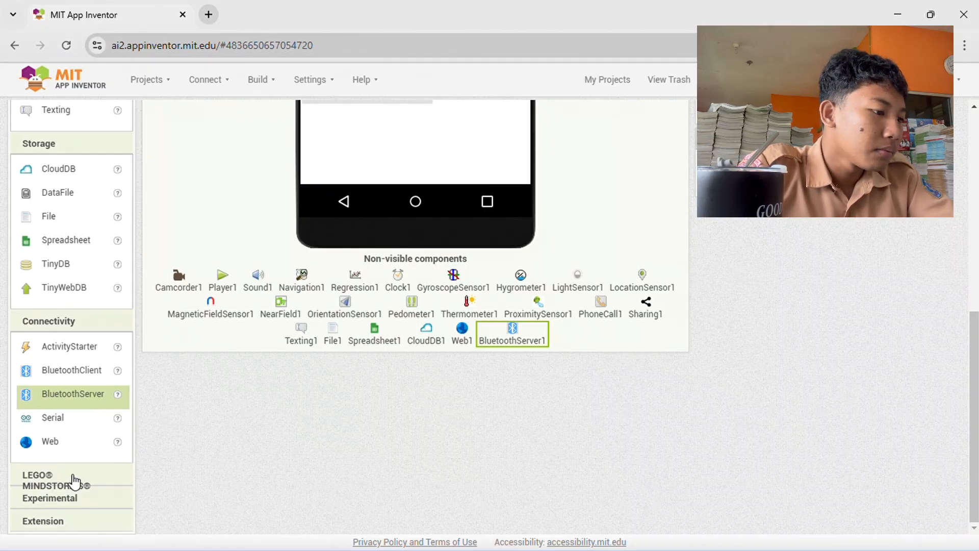
- Collapse the Connectivity, Storage and Social categories in the palette
click(75, 481)
click(75, 481)
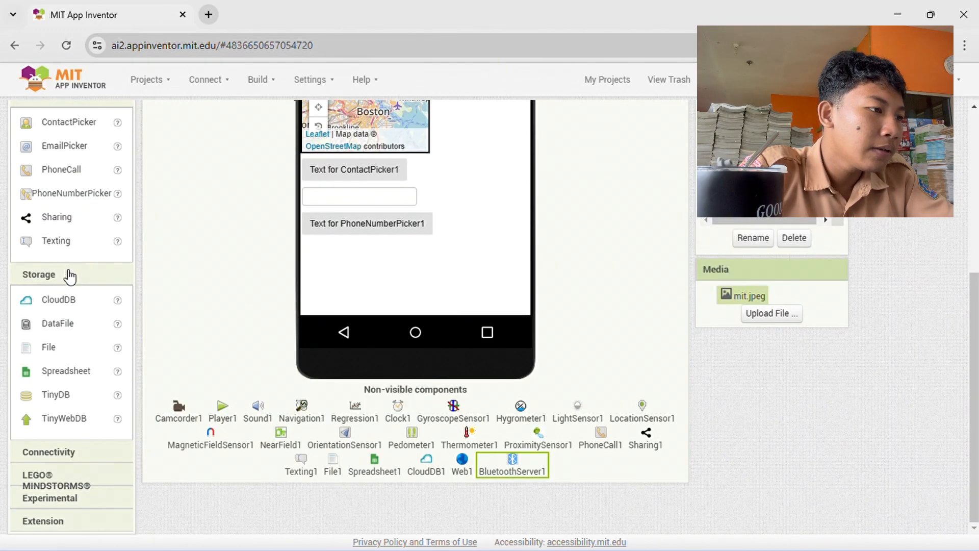
click(69, 282)
click(89, 151)
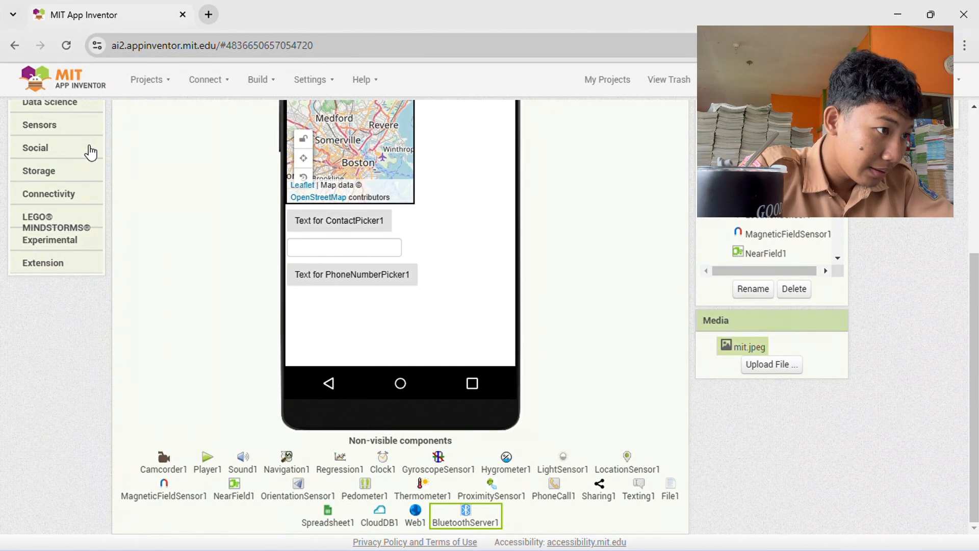
- Expand the LEGO MINDSTORMS category and add NxtSoundSensor and Ev3ColorSensor components to Screen2
click(71, 233)
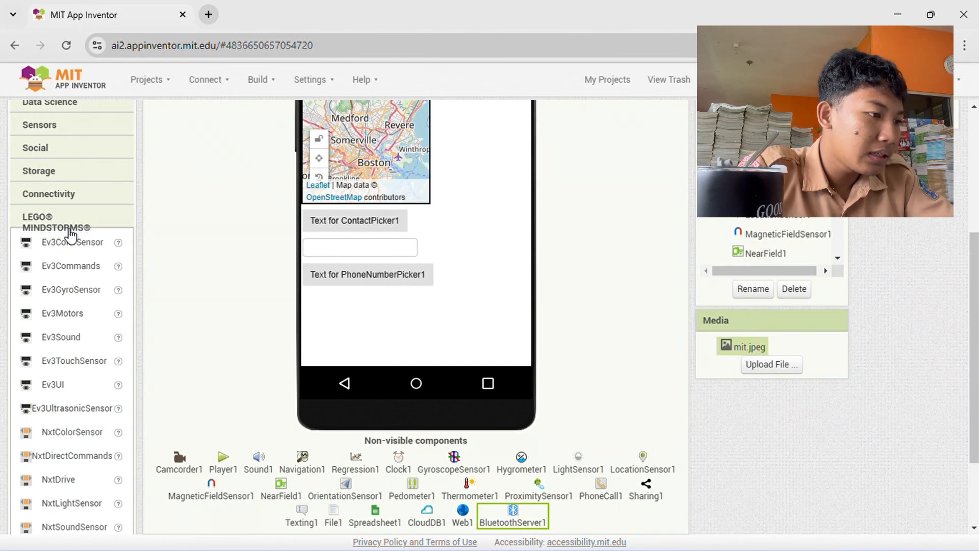
scroll(70, 234, down, 2)
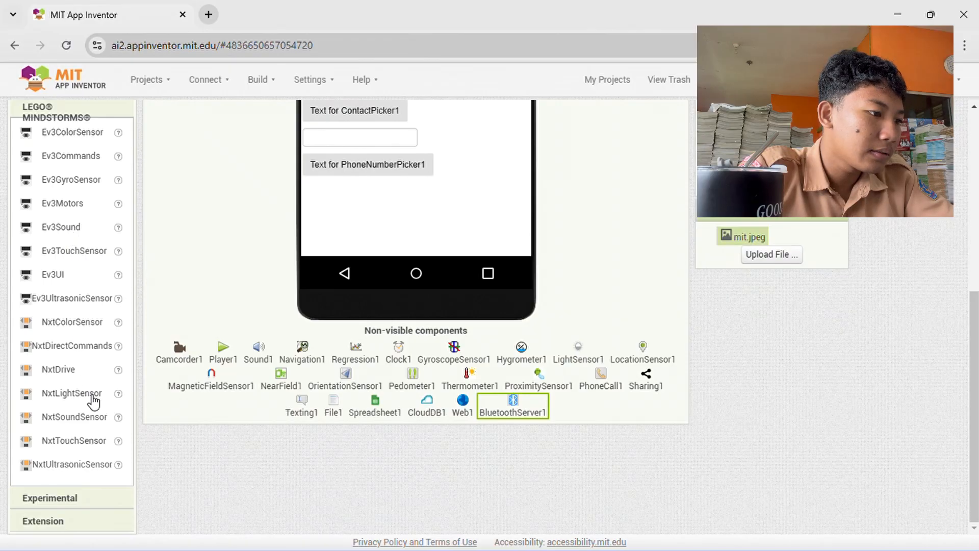
drag(97, 423, 366, 246)
scroll(366, 246, up, 1)
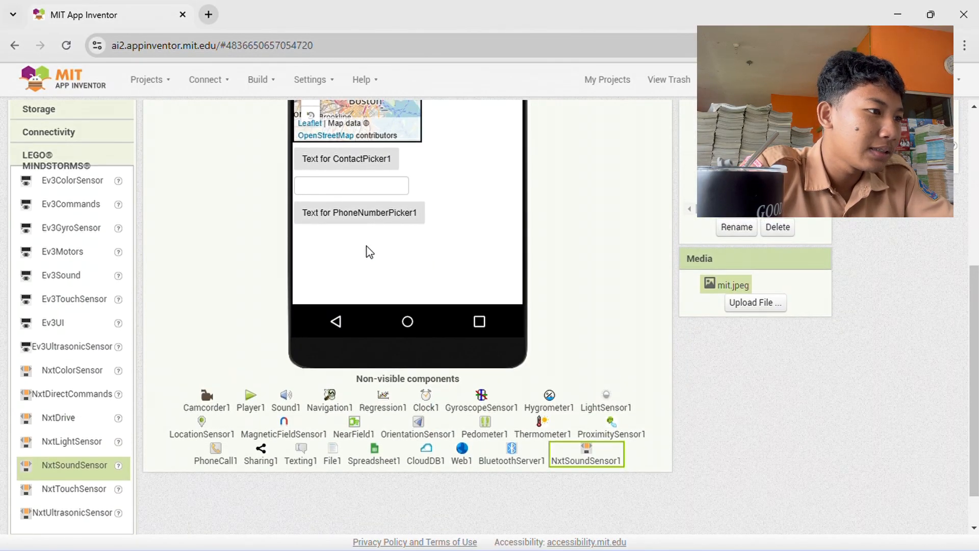
drag(81, 181, 408, 248)
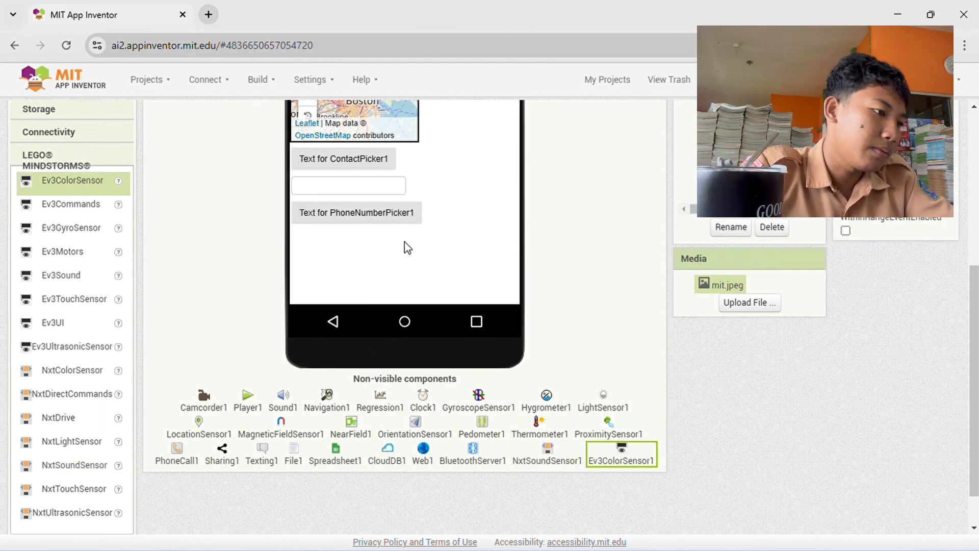
- Expand the Experimental category and collapse the LEGO MINDSTORMS category in the palette
scroll(10, 361, down, 1)
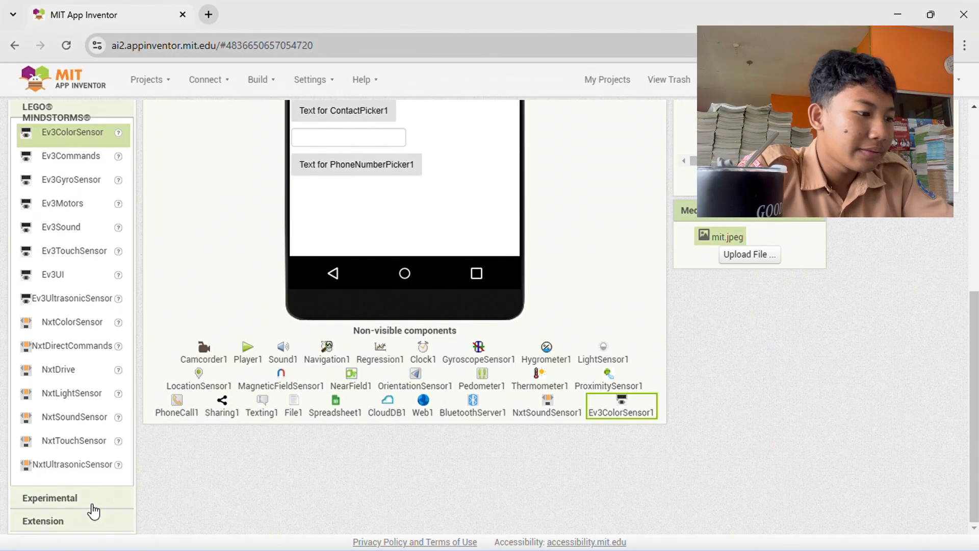
click(92, 510)
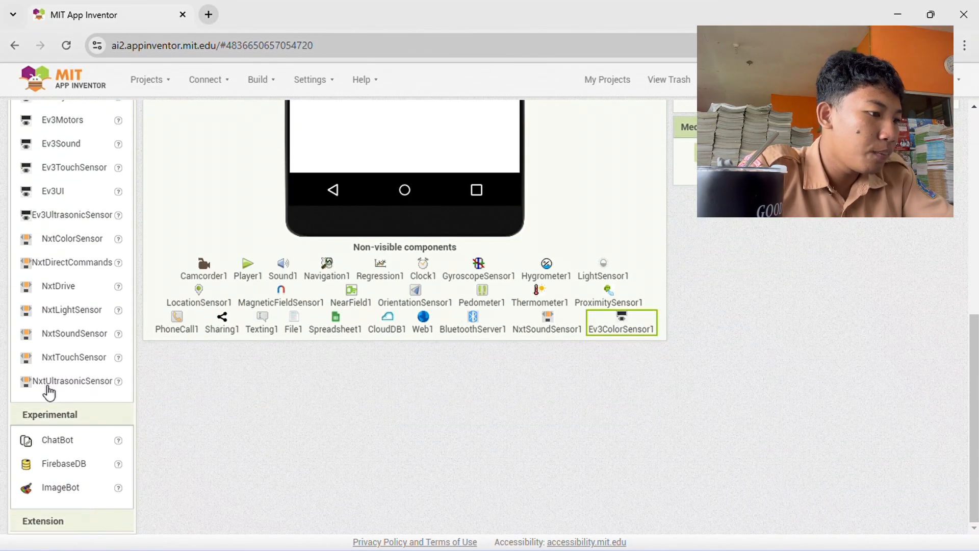
scroll(59, 326, up, 3)
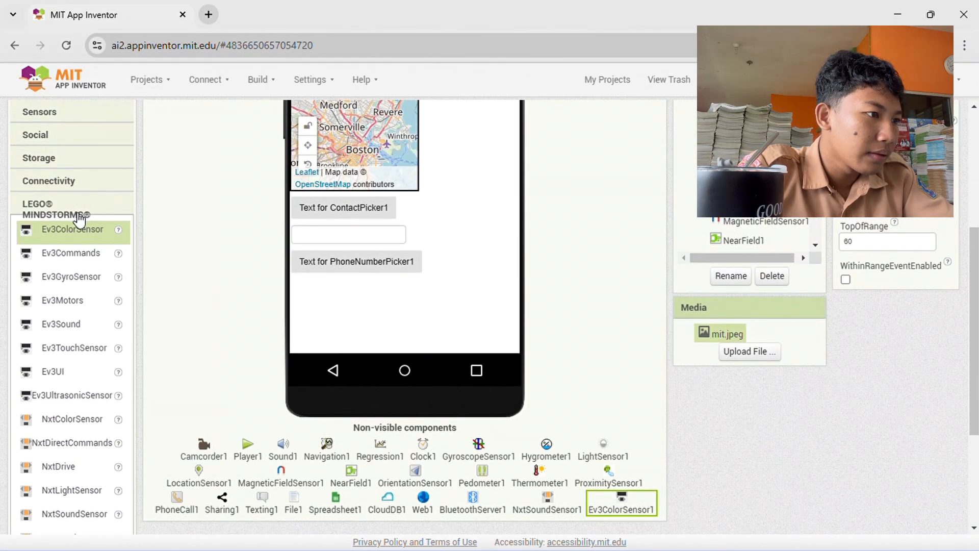
click(79, 218)
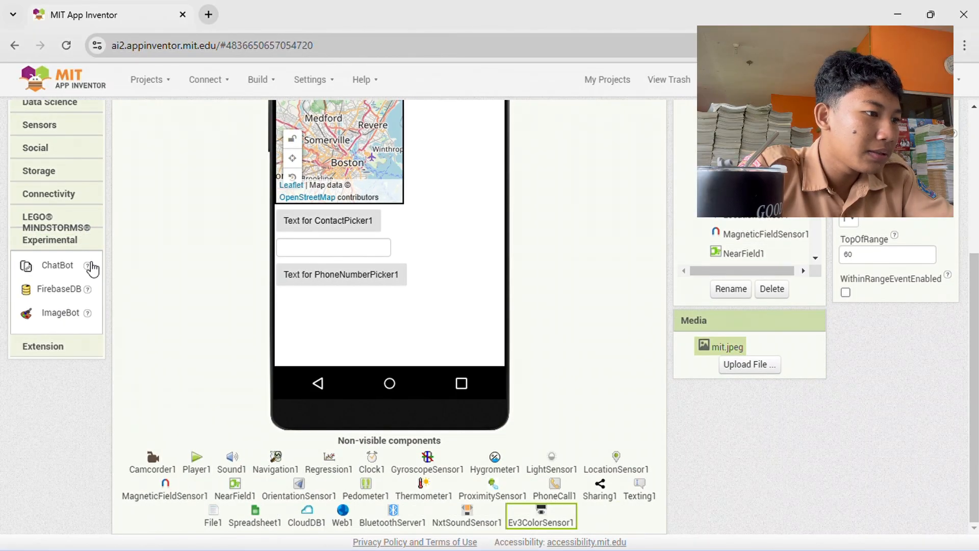
- Try to add the experimental ChatBot component to Screen2, and expand the Extension category
drag(77, 273, 104, 257)
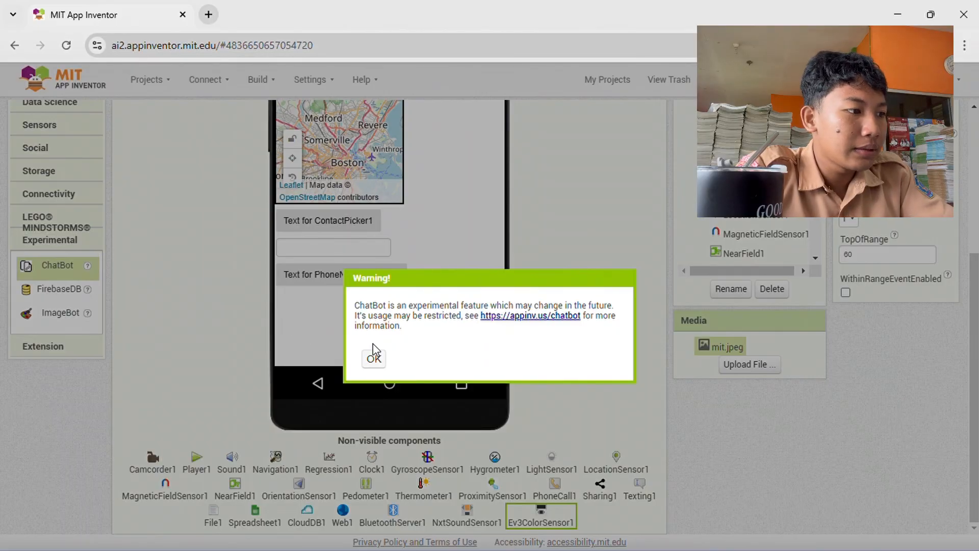
click(375, 357)
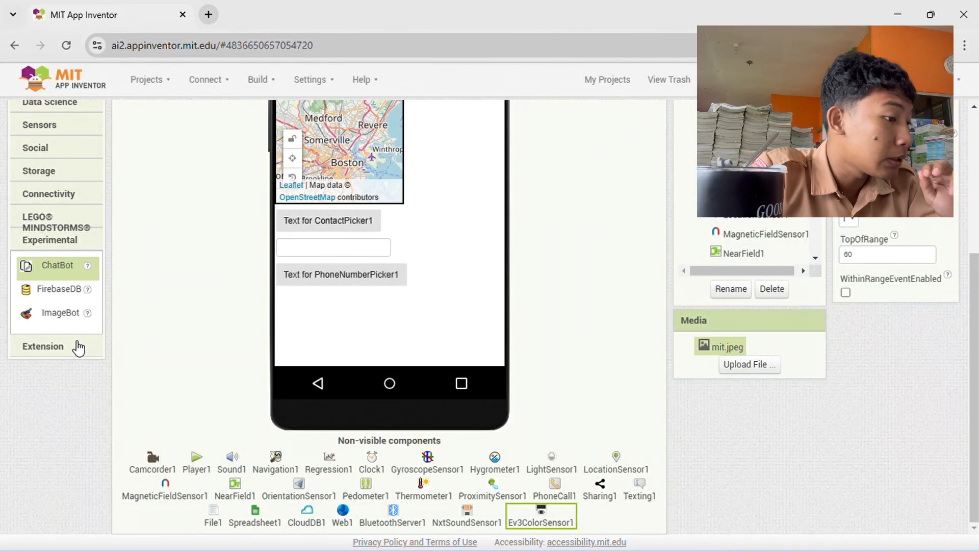
click(78, 348)
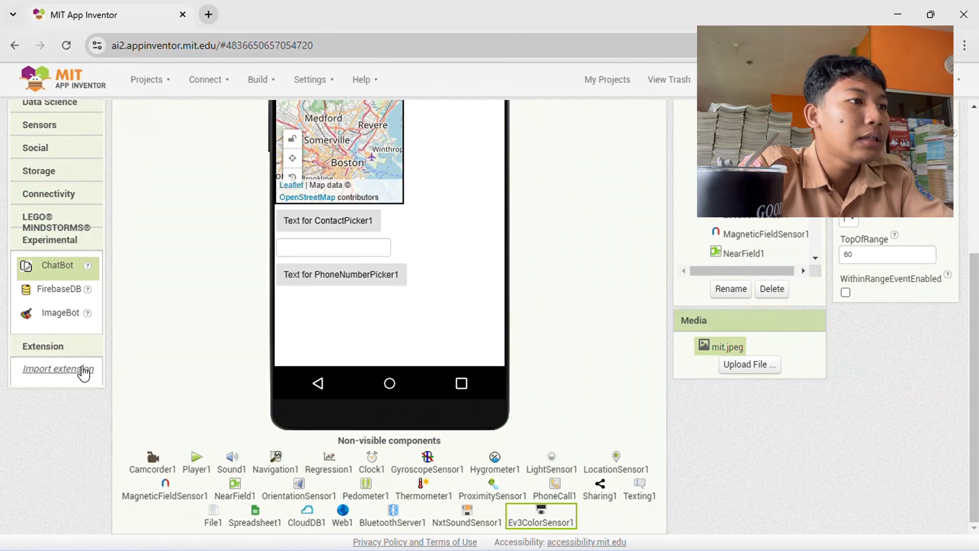
- Search Google in a new browser tab for "extension mit app inventor tetris" and browse the results for extension sources
click(208, 15)
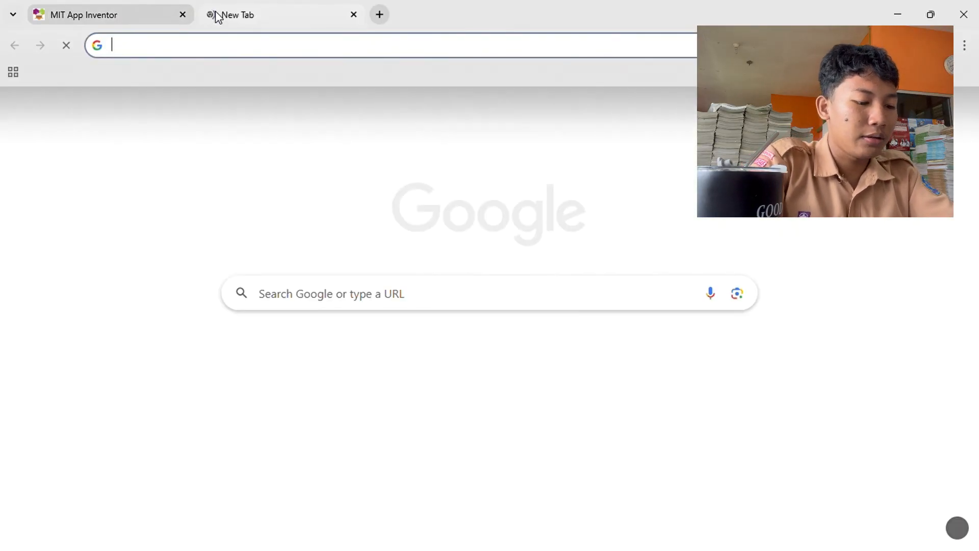
text(exten)
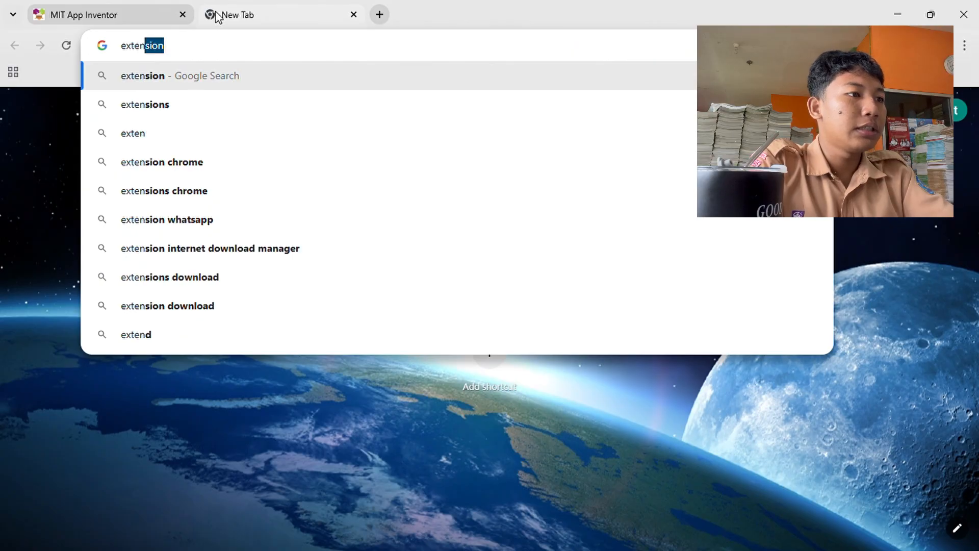
text(sion mit a)
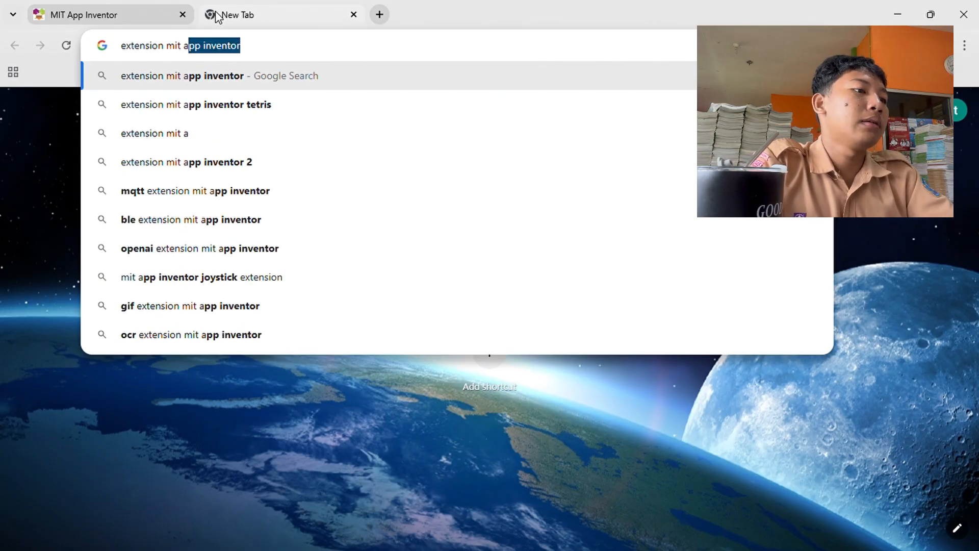
key(Down)
key(Return)
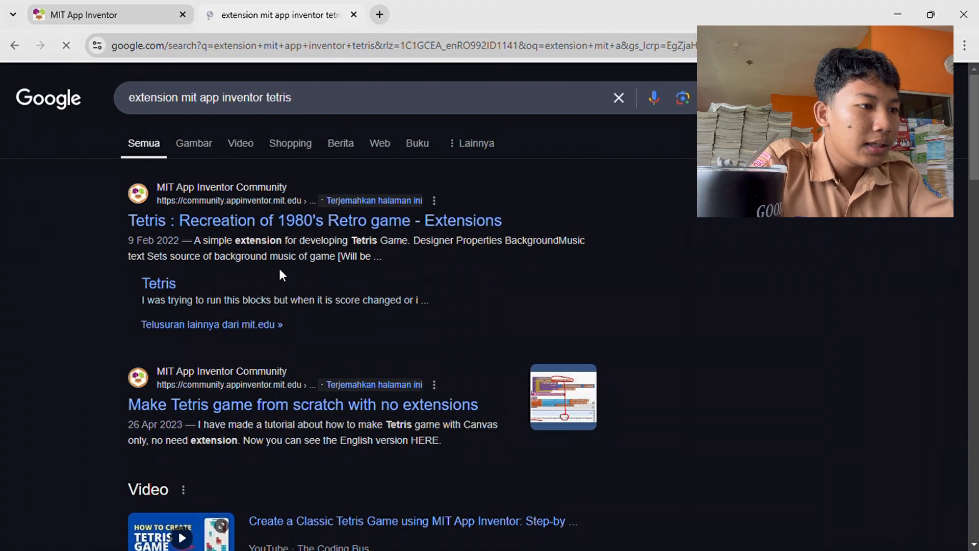
scroll(324, 264, down, 15)
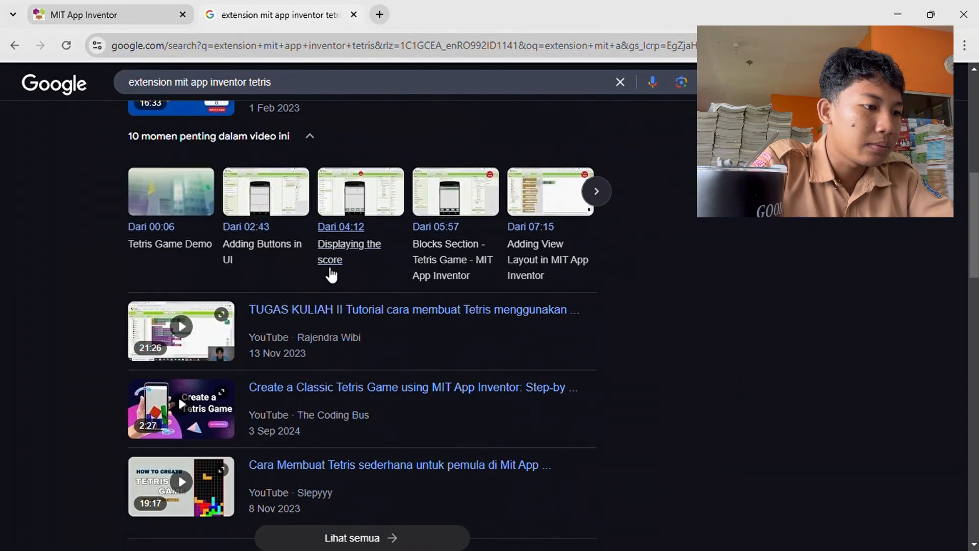
scroll(329, 274, down, 5)
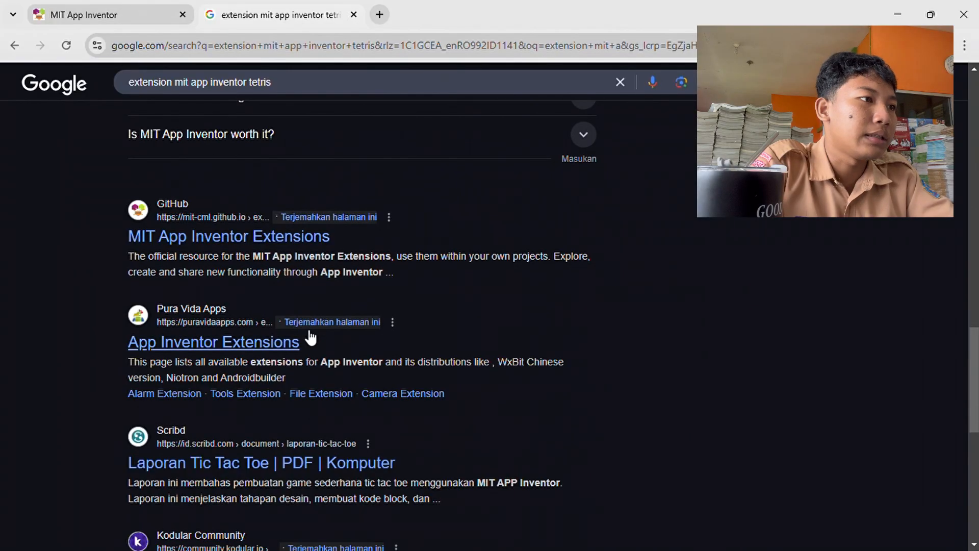
- Return to the App Inventor project, switch Screen2 to the Blocks editor and examine the blocks offered for Spreadsheet1
click(147, 20)
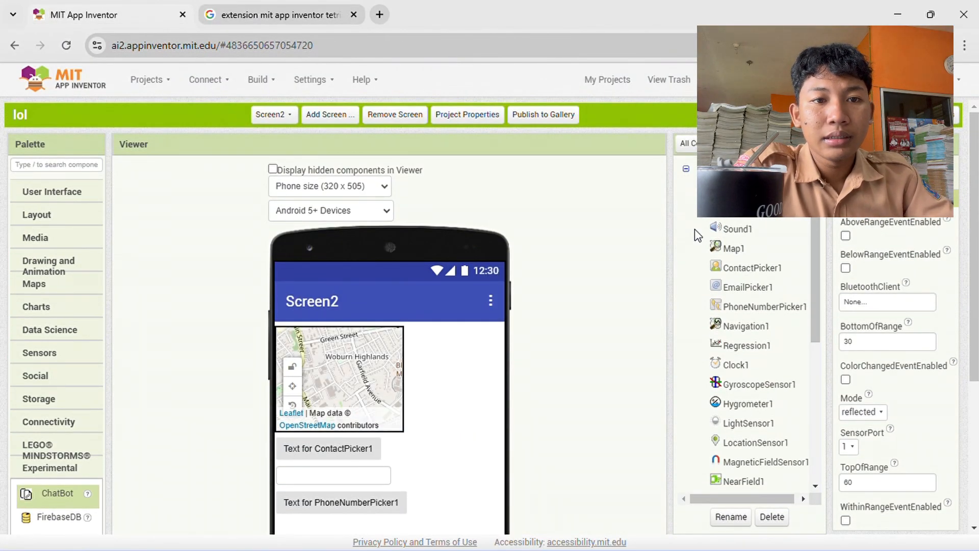
click(938, 114)
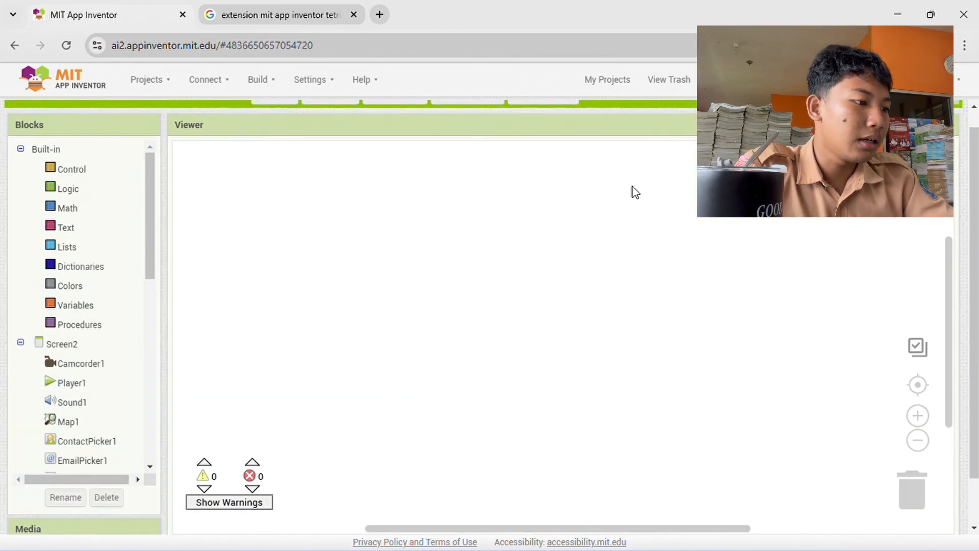
scroll(18, 404, down, 10)
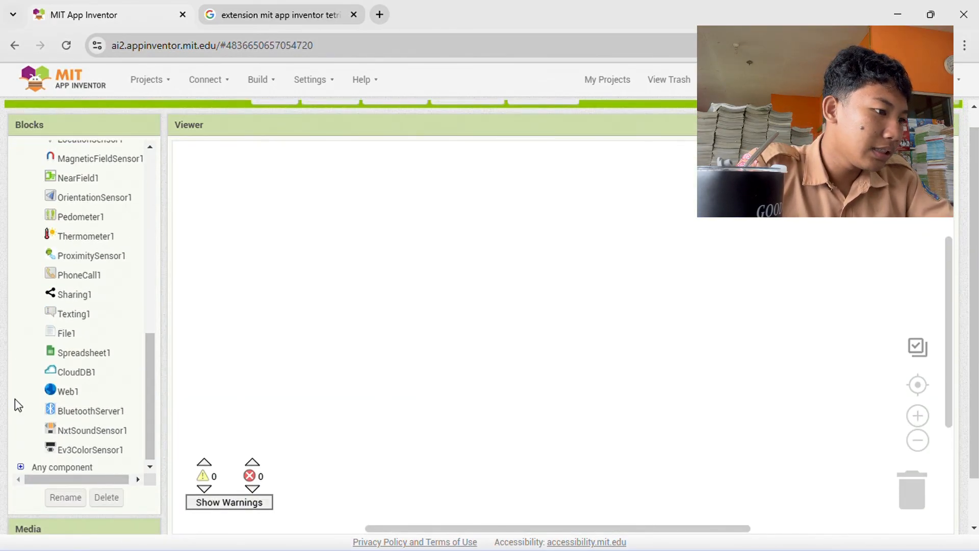
click(105, 295)
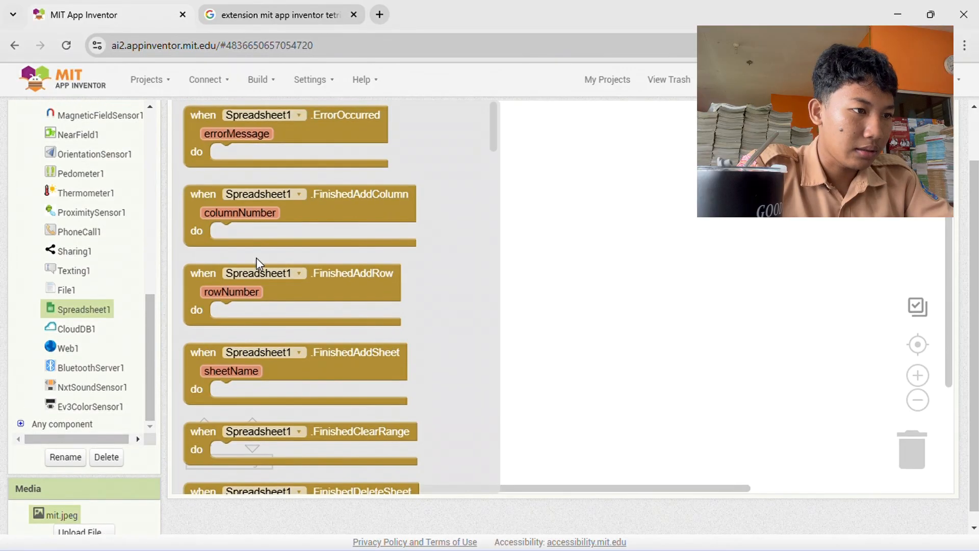
scroll(359, 250, down, 10)
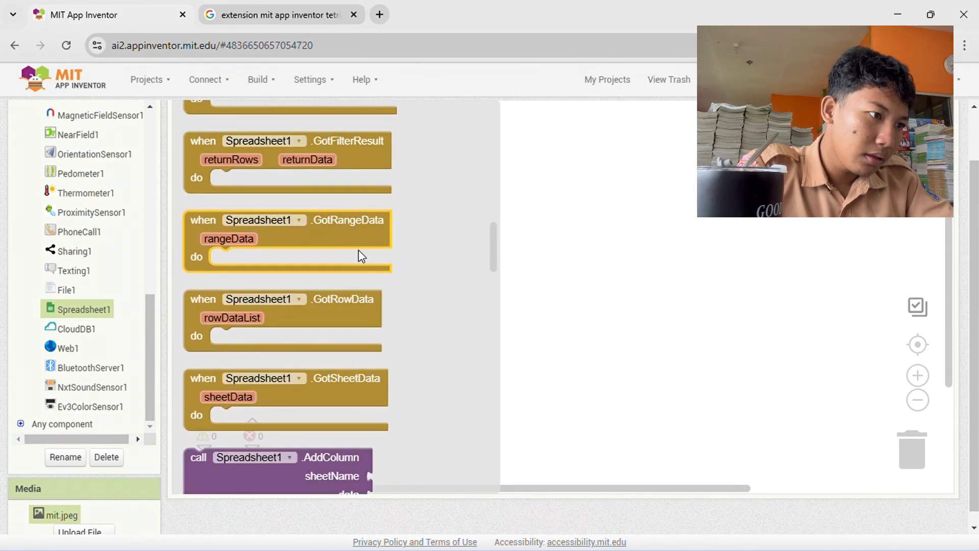
scroll(265, 326, up, 10)
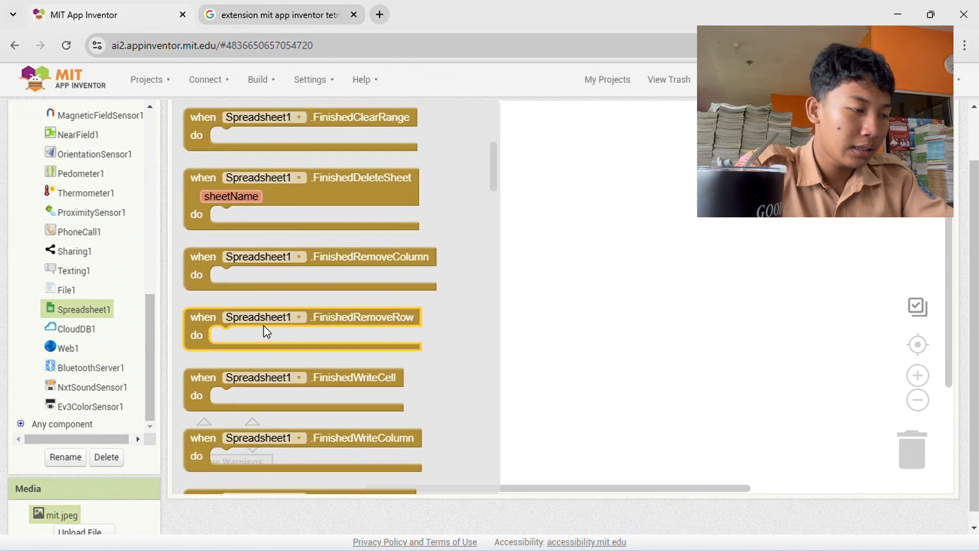
scroll(372, 185, up, 5)
scroll(116, 192, up, 10)
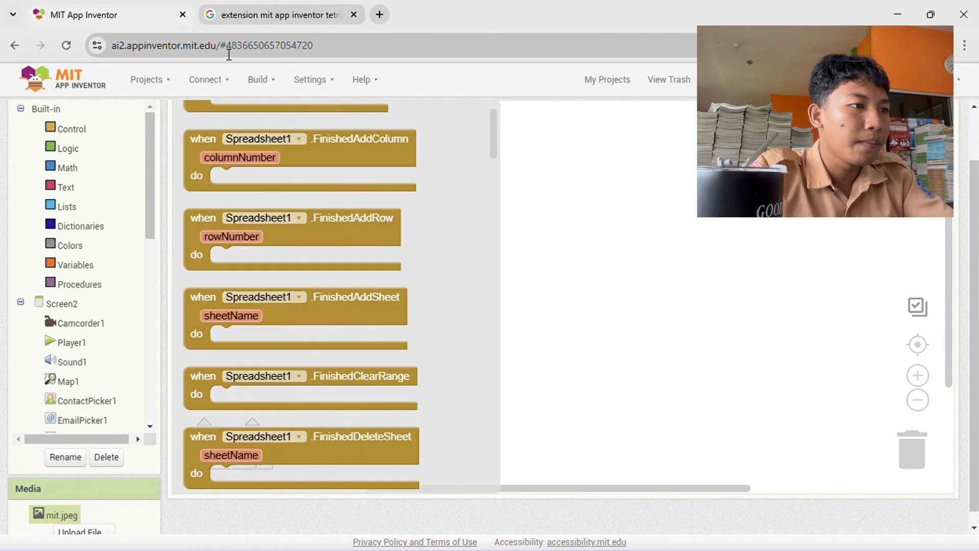
- Examine the available app build formats, device connection options and project management commands
click(248, 80)
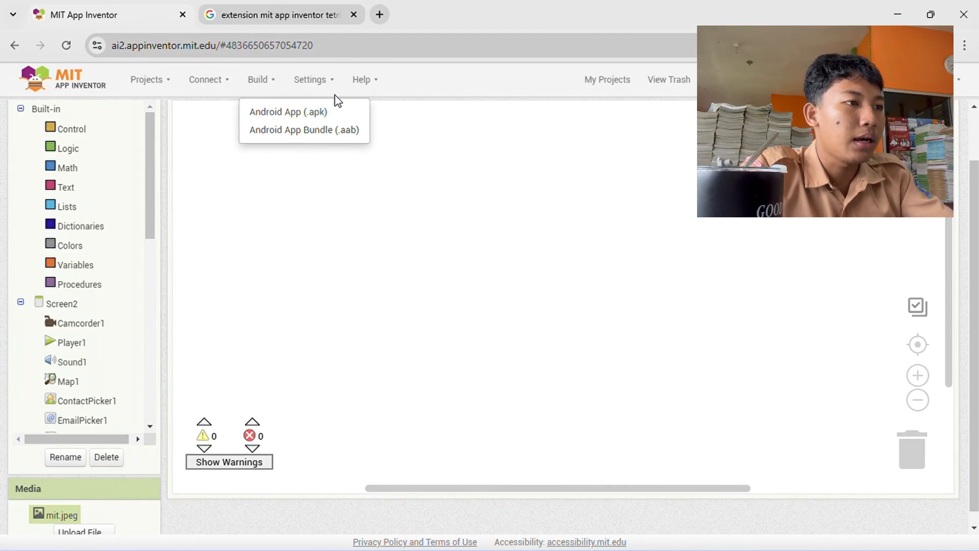
click(189, 81)
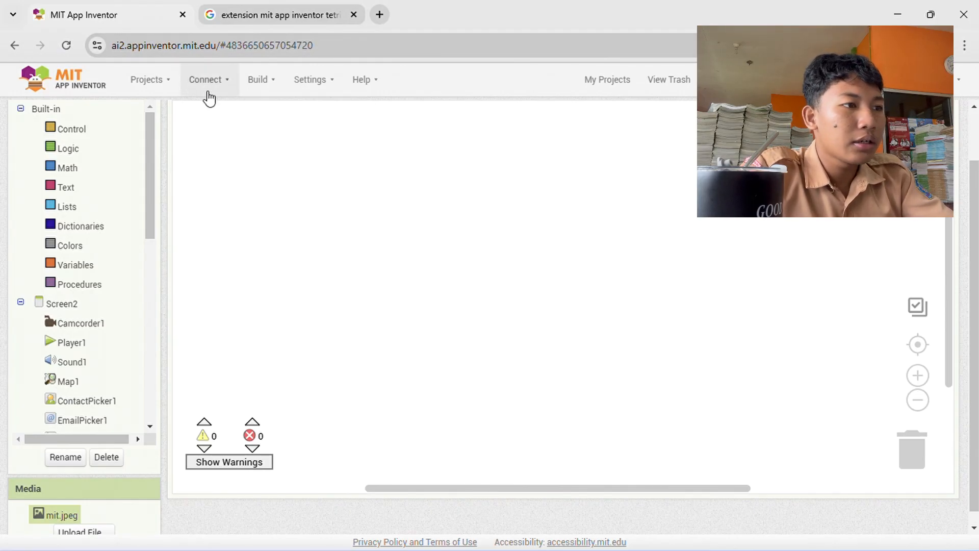
click(208, 81)
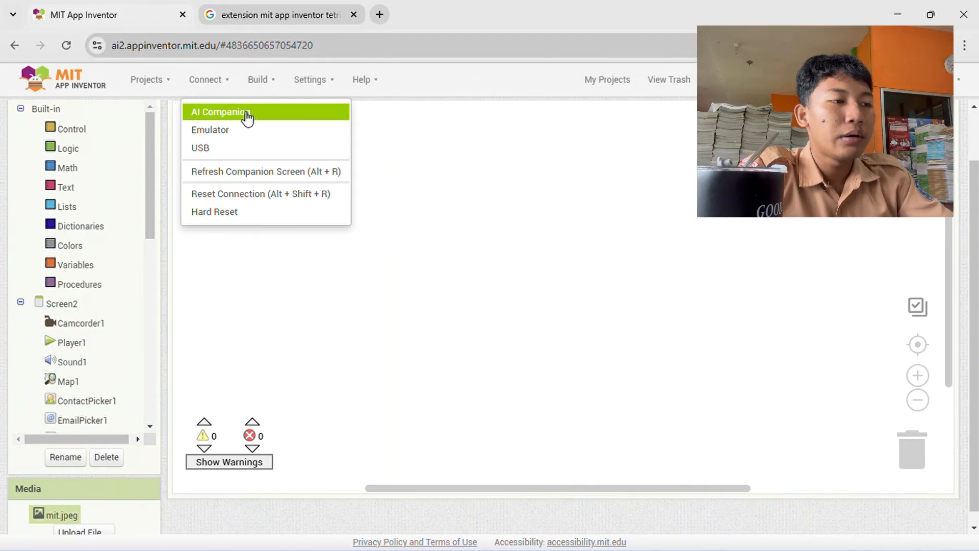
click(147, 91)
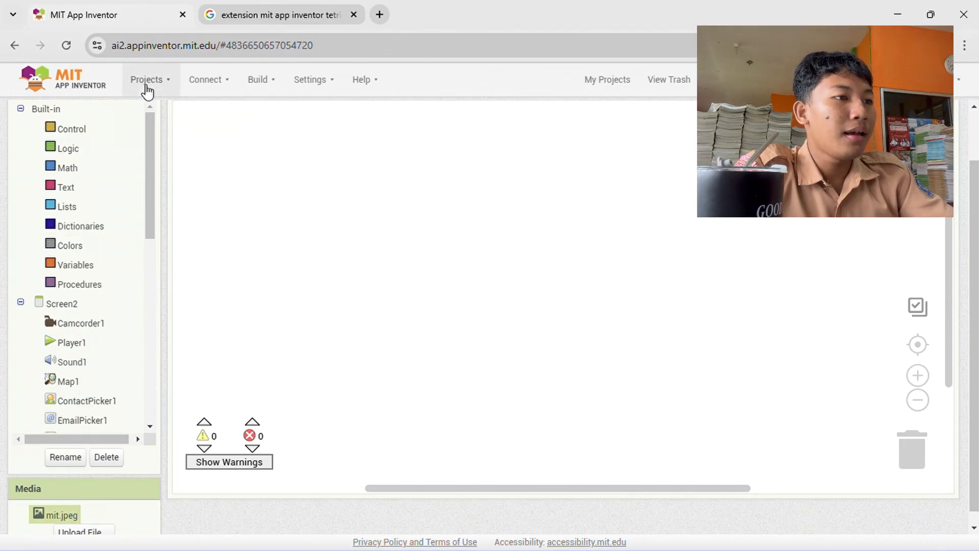
click(147, 87)
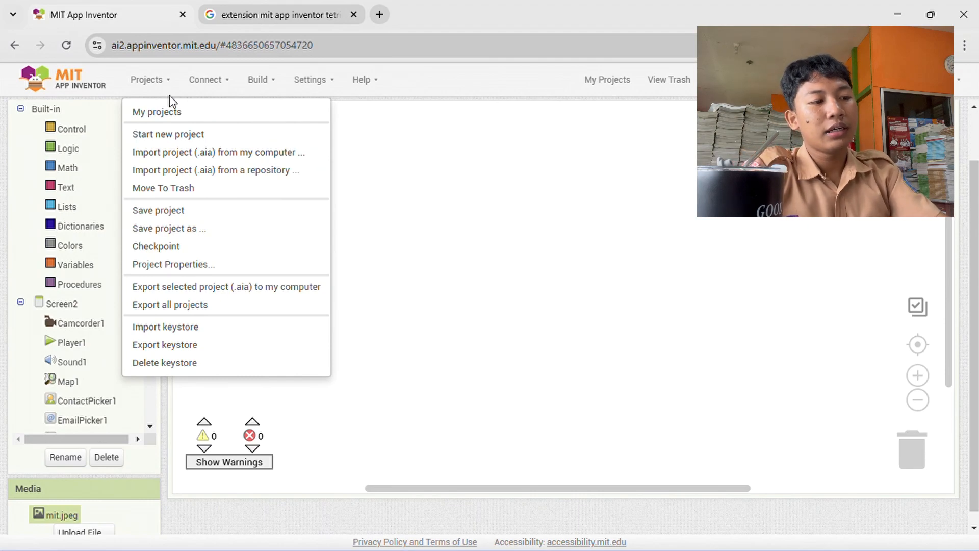
click(299, 452)
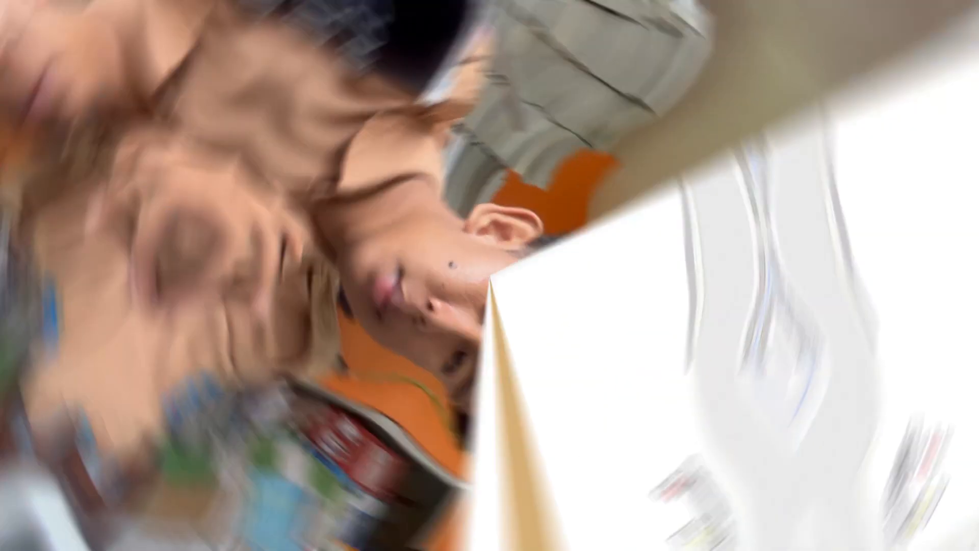